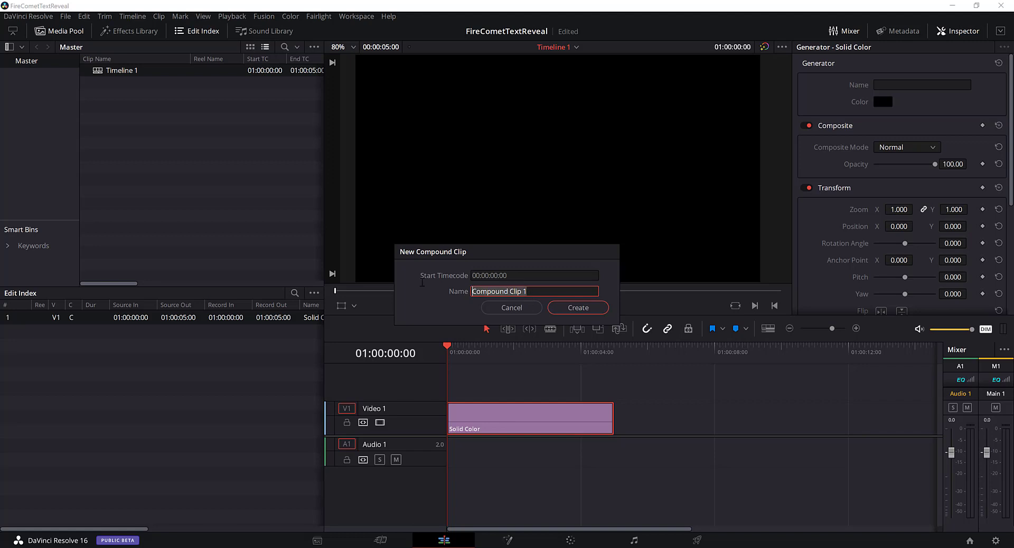
# Name the new compound clip FireCometCompound and create it
pyautogui.write('FireCo')
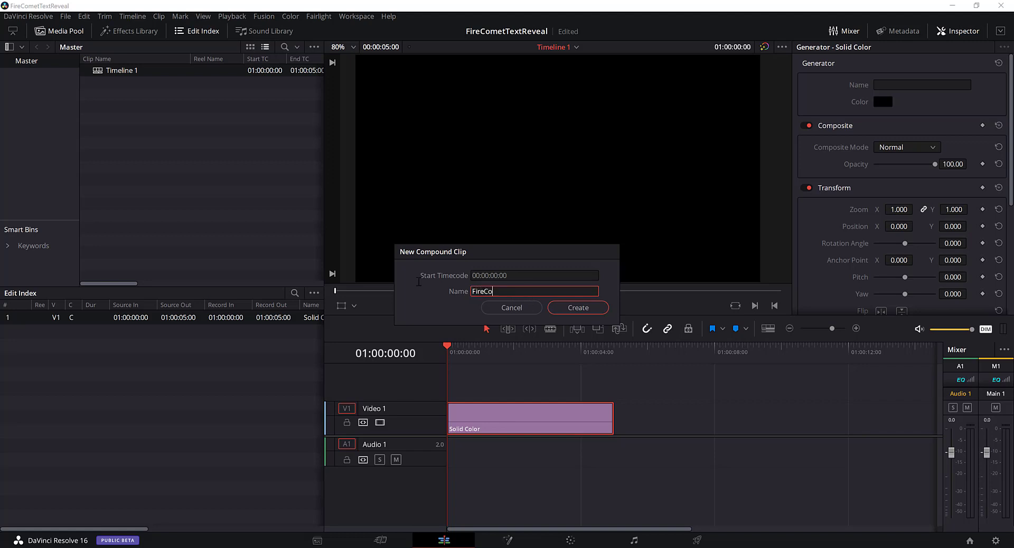
pyautogui.write('metCompound')
pyautogui.press('Return')
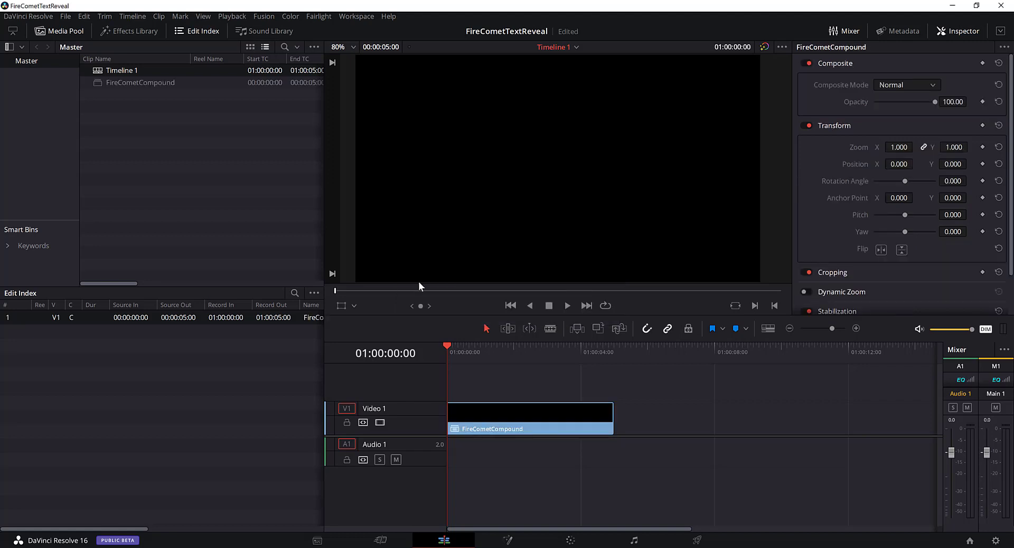
# Open the FireCometCompound clip in the Fusion page, delete its MediaIn1 node and shift MediaOut1 slightly aside
pyautogui.click(529, 431)
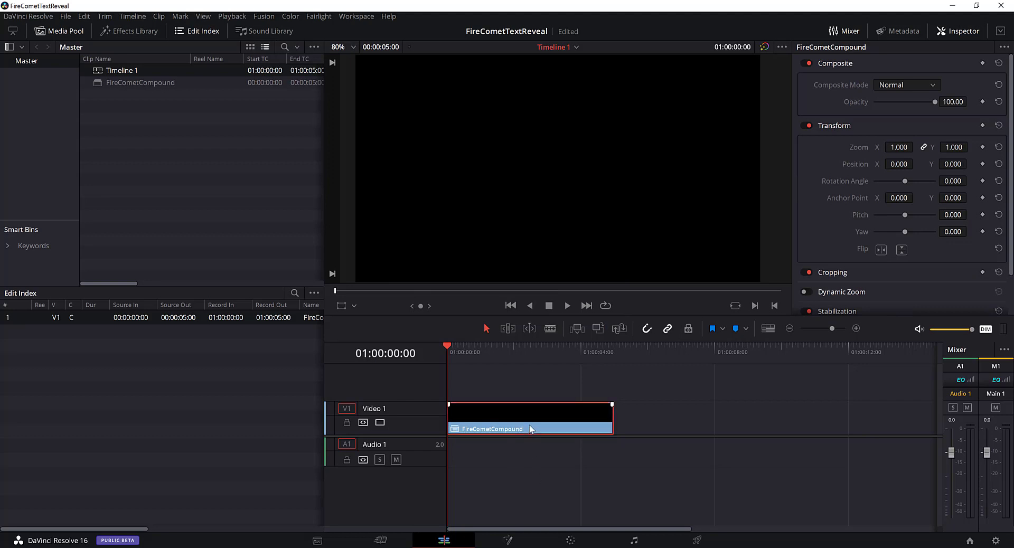
pyautogui.click(506, 542)
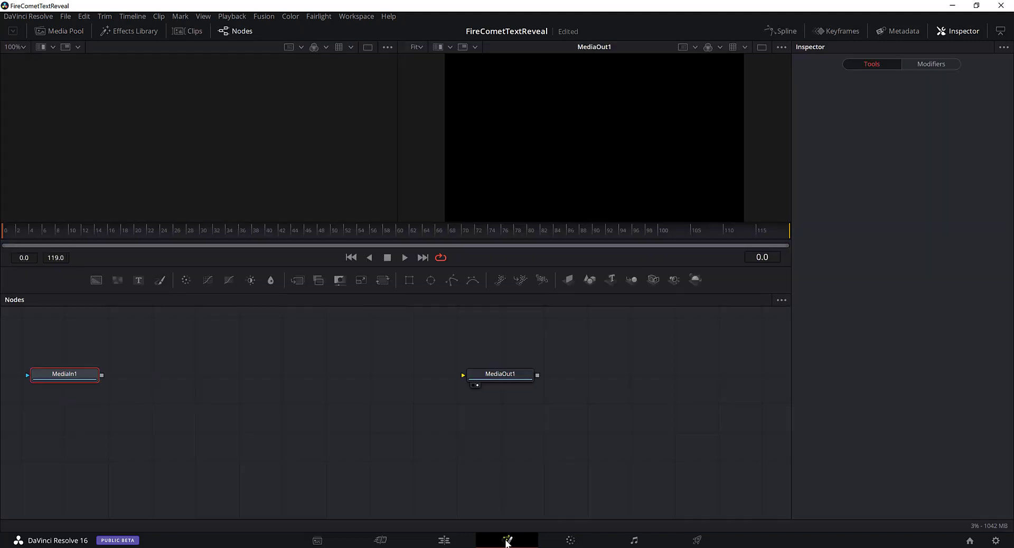
pyautogui.moveTo(12, 341); pyautogui.dragTo(129, 409)
pyautogui.press('Delete')
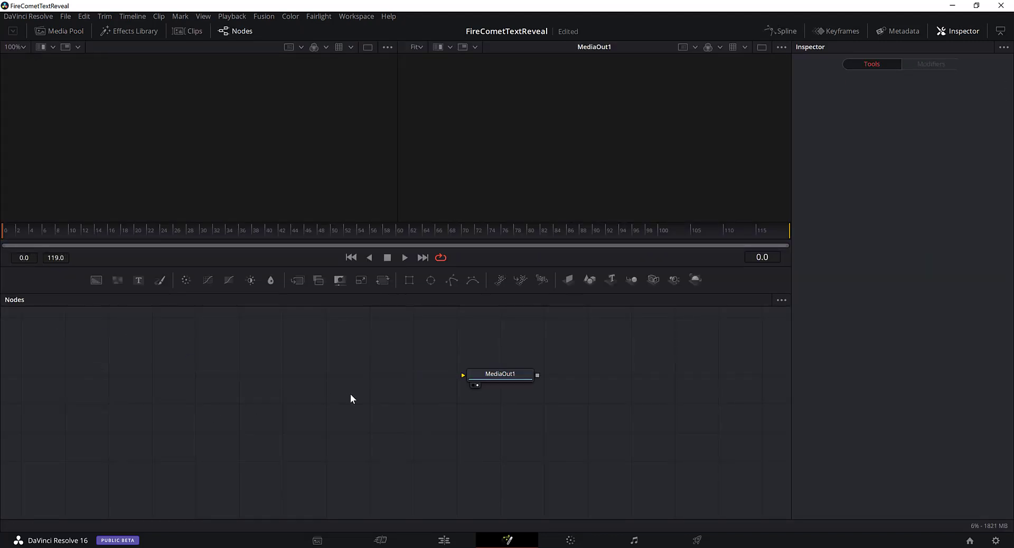
pyautogui.moveTo(515, 385)
pyautogui.mouseDown()
pyautogui.moveTo(556, 388)
pyautogui.moveTo(527, 380)
pyautogui.mouseUp()
pyautogui.click(119, 381)
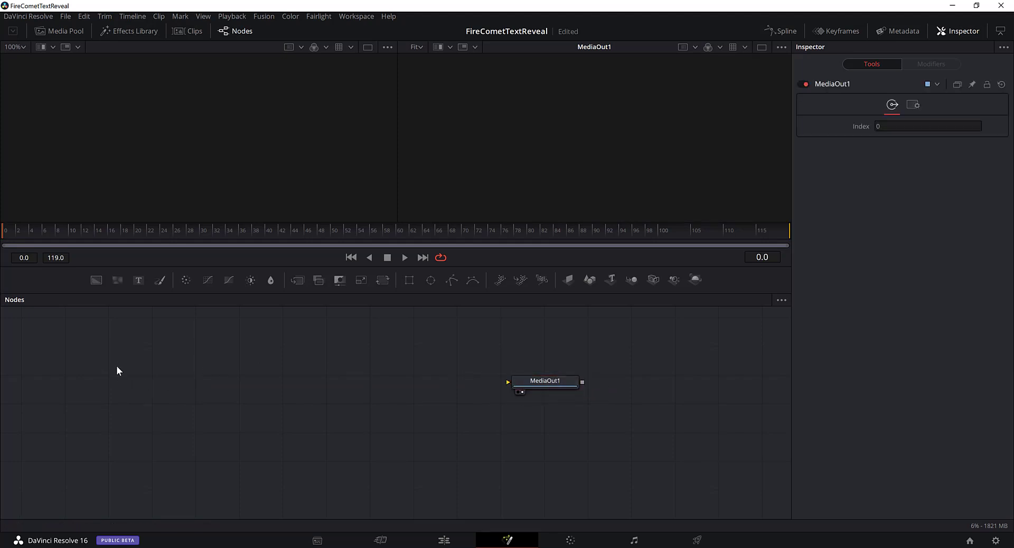
# Add a pEmitter particle node to the empty area well before MediaOut1
pyautogui.rightClick(117, 367)
pyautogui.moveTo(156, 374)
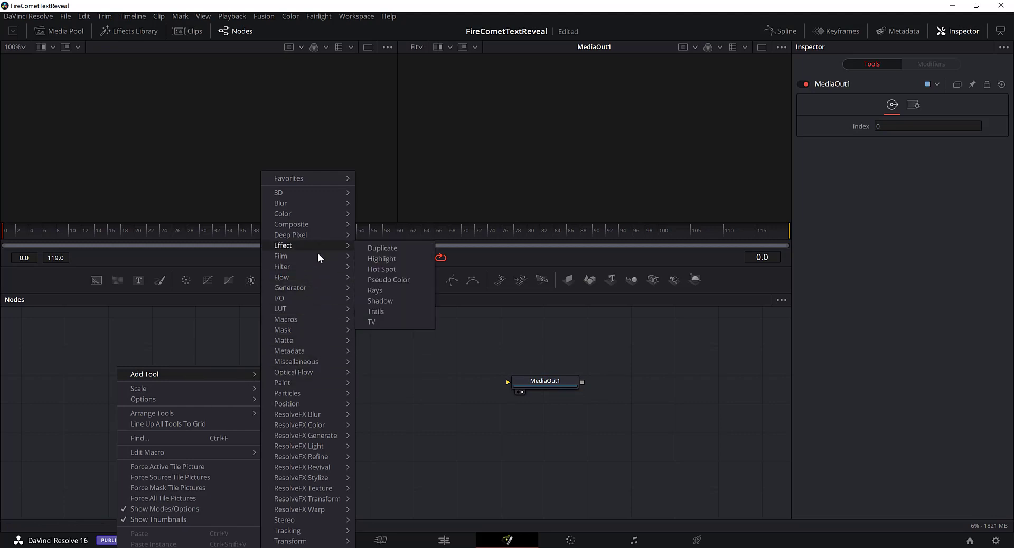
pyautogui.moveTo(322, 342)
pyautogui.moveTo(320, 392)
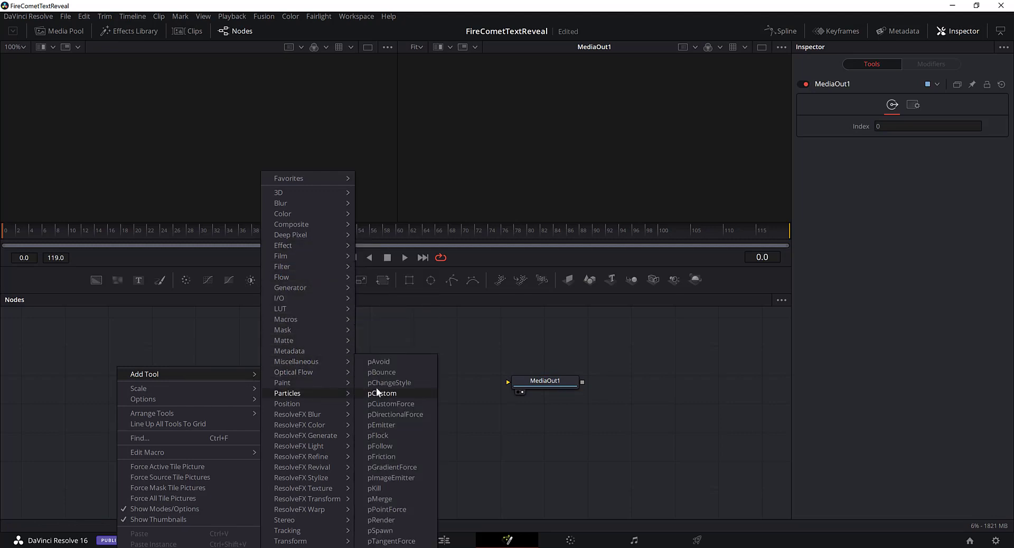
pyautogui.click(406, 424)
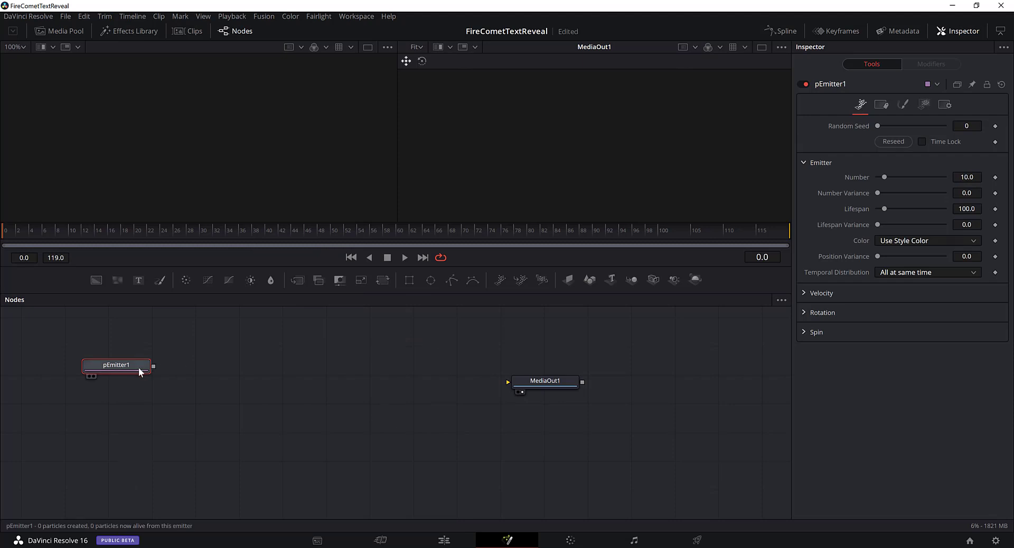
pyautogui.moveTo(138, 366); pyautogui.dragTo(145, 379)
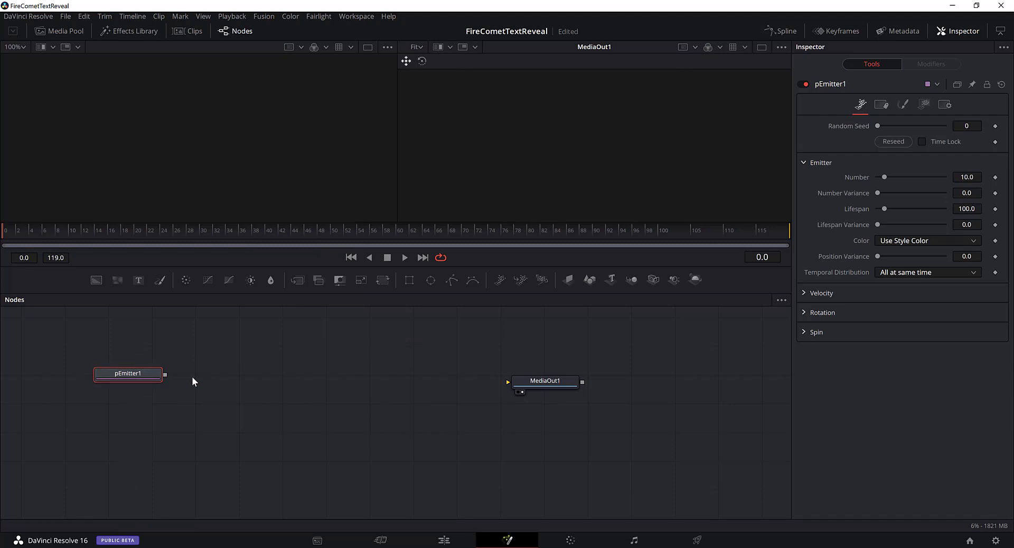
# Try to insert a pRender particle node after pEmitter1
pyautogui.rightClick(209, 375)
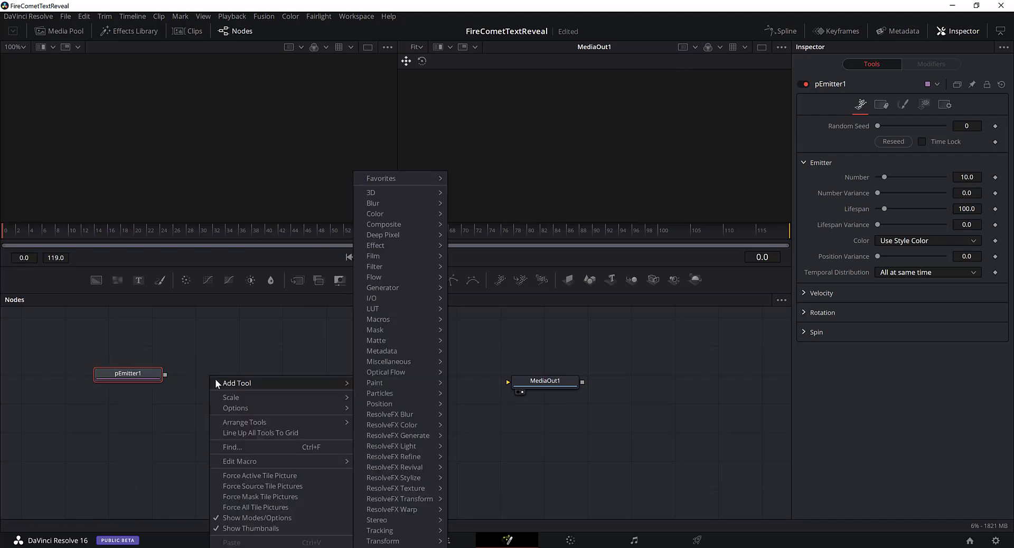
pyautogui.click(144, 379)
pyautogui.rightClick(153, 376)
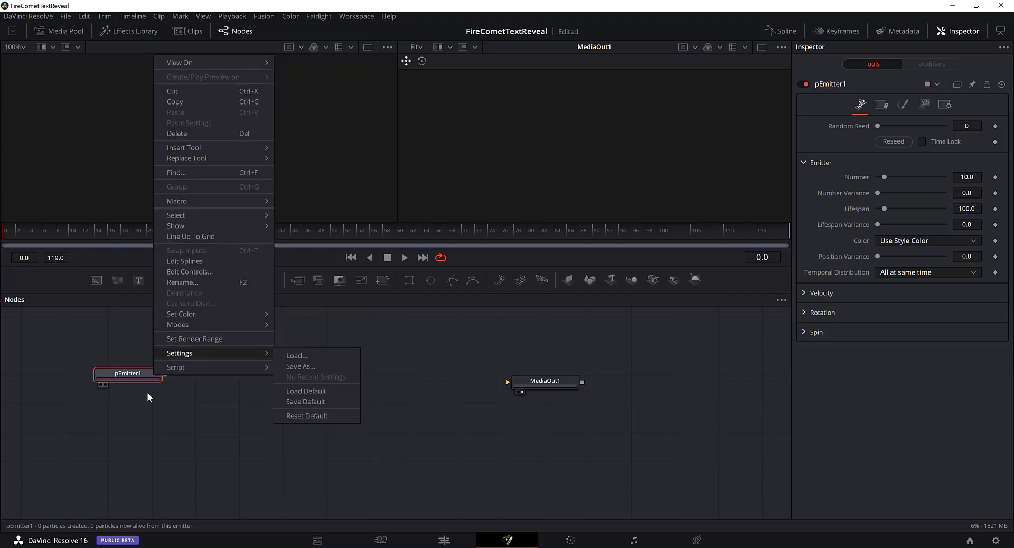
pyautogui.moveTo(207, 147)
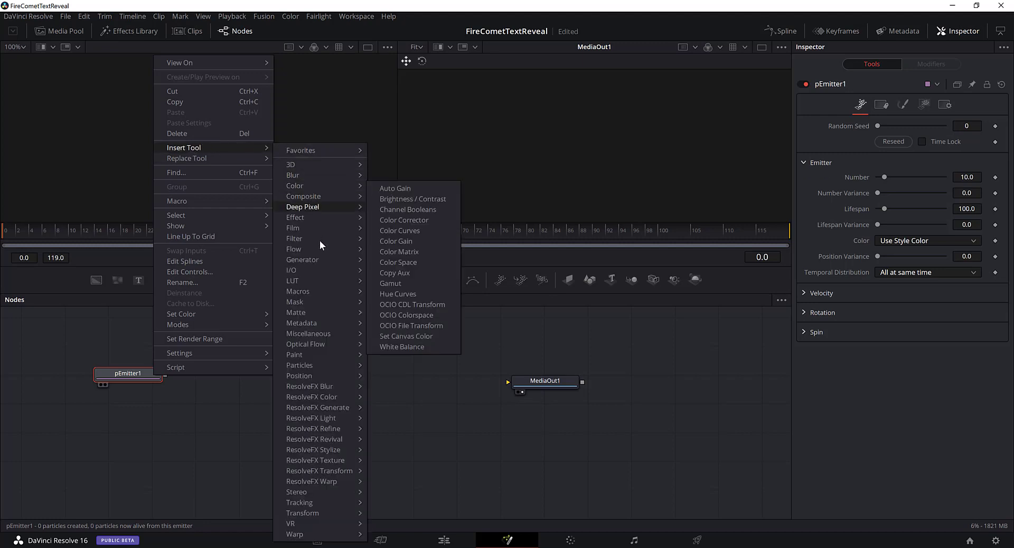
pyautogui.moveTo(337, 368)
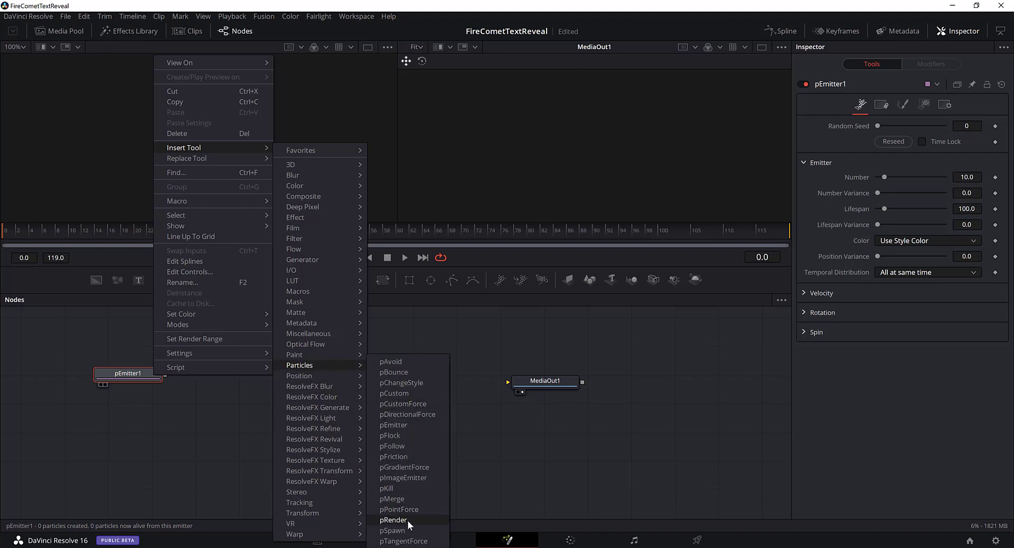
pyautogui.click(407, 520)
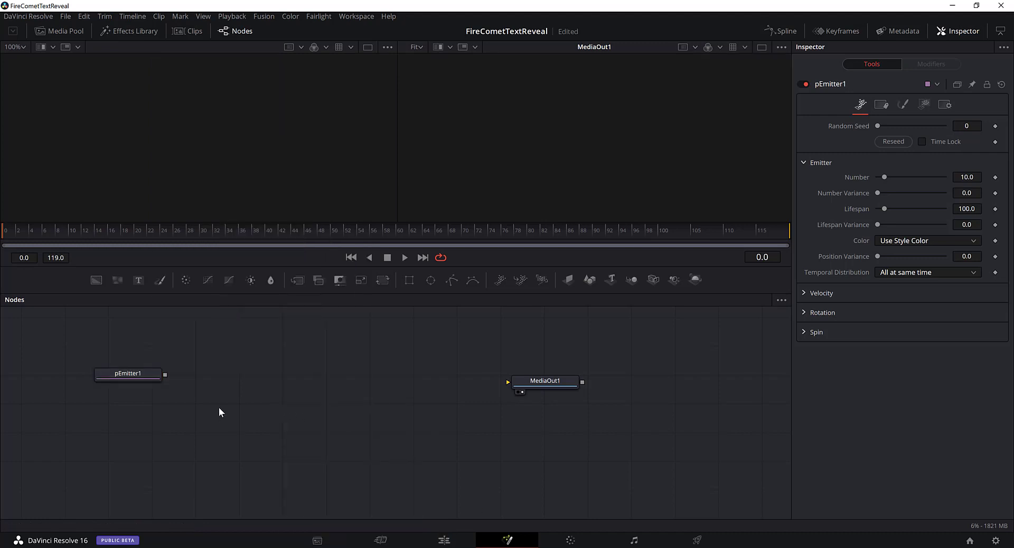
# Add a pRender node through the tool search and connect pEmitter1's output to it
pyautogui.hotkey('shift', 'space')
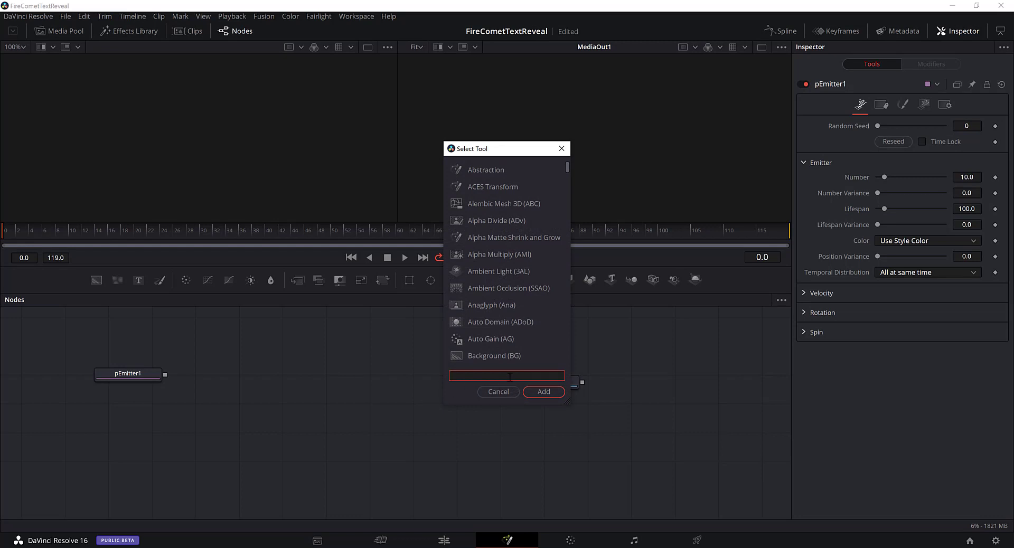
pyautogui.write('prende')
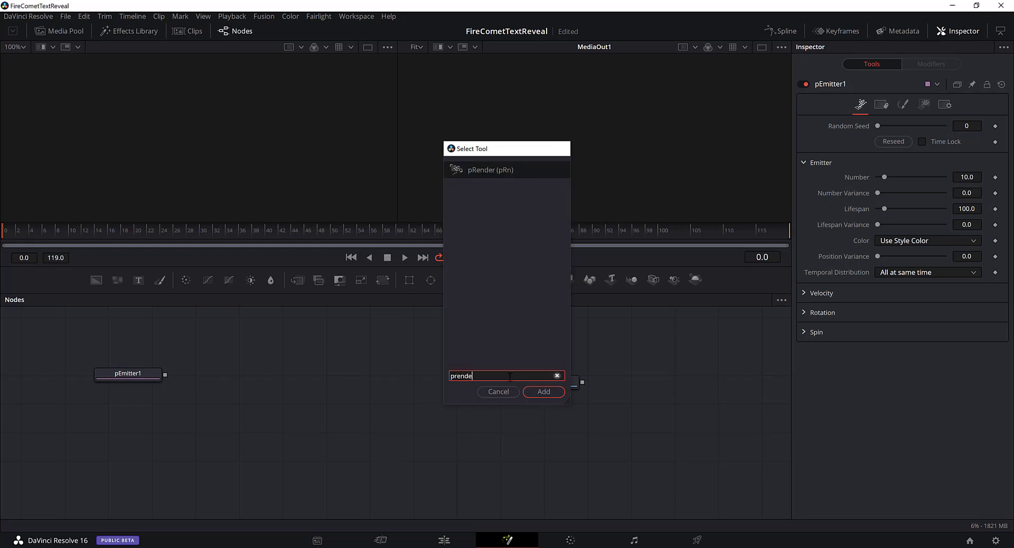
pyautogui.press('Return')
pyautogui.moveTo(543, 465); pyautogui.dragTo(266, 383)
pyautogui.moveTo(165, 375); pyautogui.dragTo(245, 384)
# Turn on arranging tools to the grid and line up pEmitter1, pRender1 and MediaOut1 in one horizontal row
pyautogui.rightClick(324, 411)
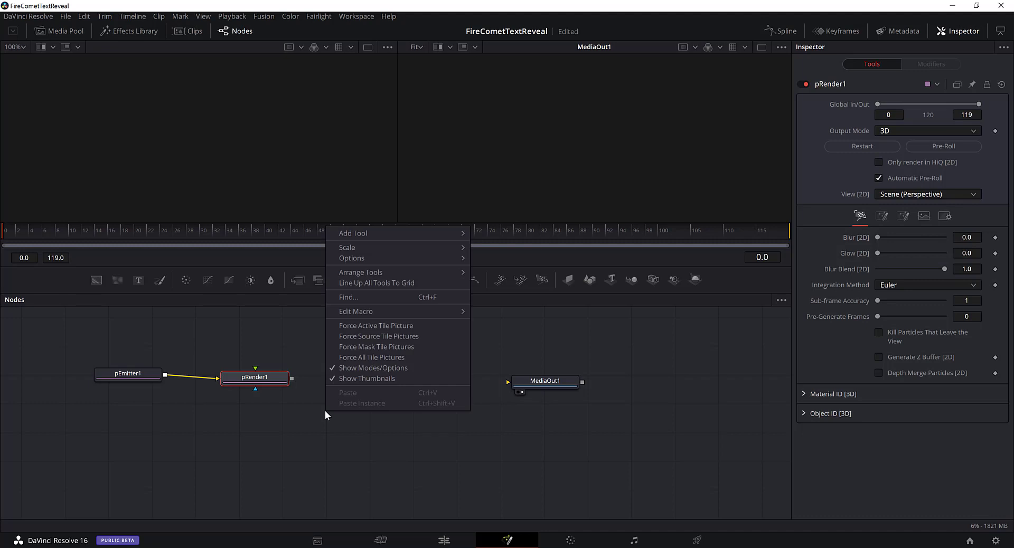
pyautogui.moveTo(375, 233)
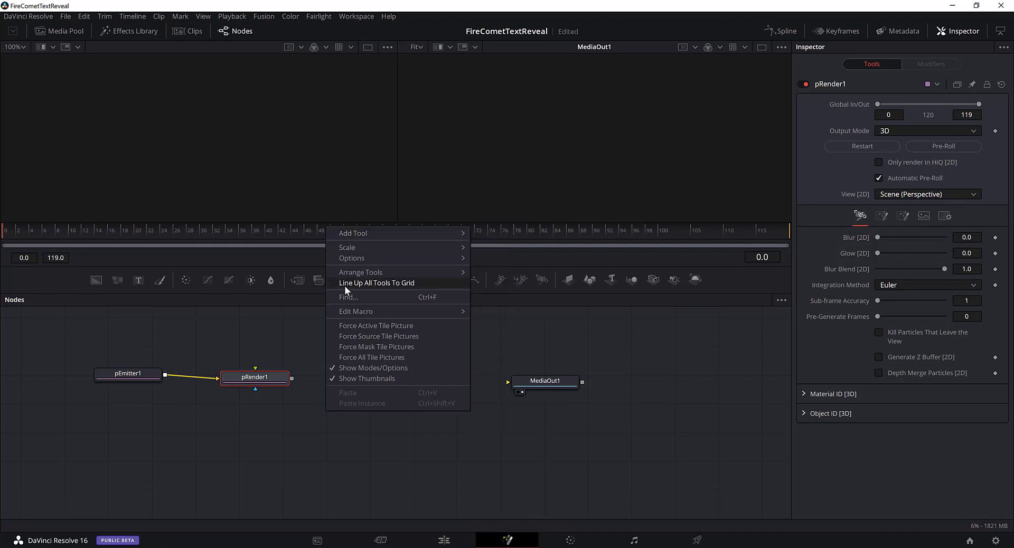
pyautogui.moveTo(357, 272)
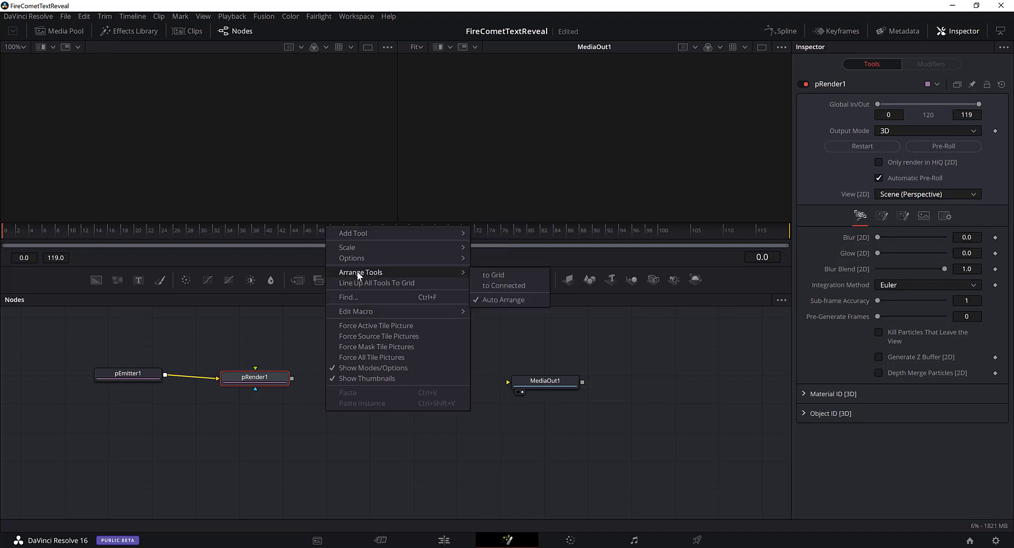
pyautogui.click(486, 273)
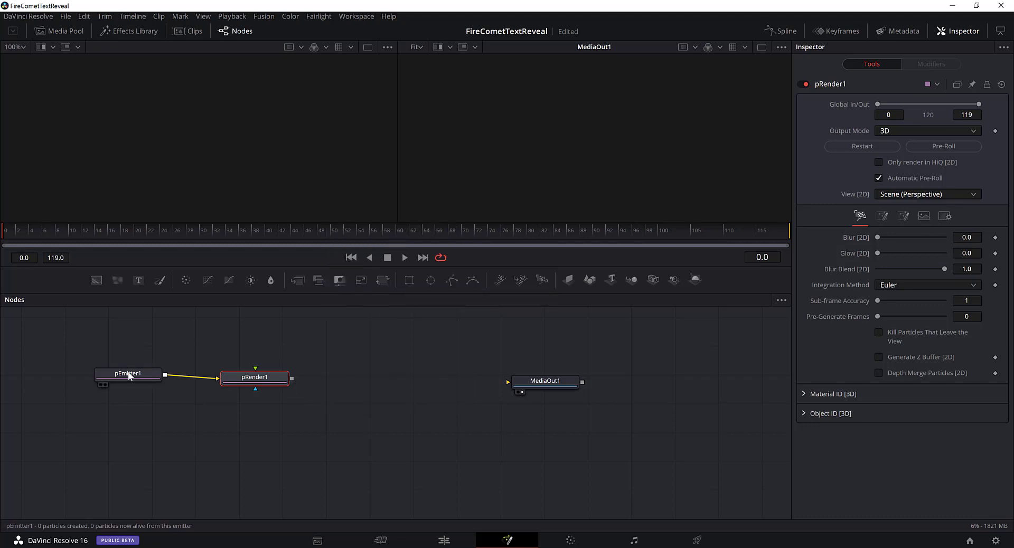
pyautogui.moveTo(128, 372); pyautogui.dragTo(148, 390)
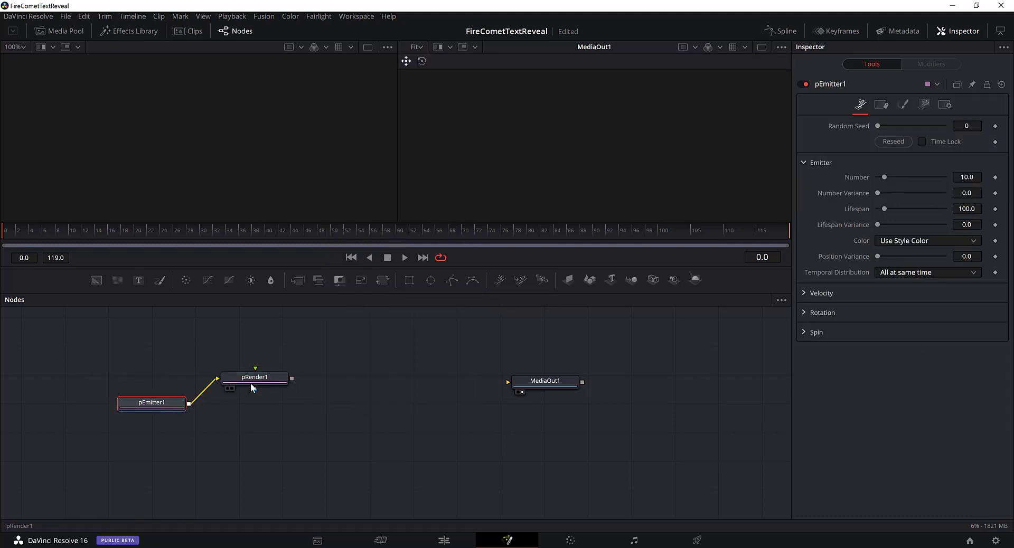
pyautogui.moveTo(250, 381); pyautogui.dragTo(261, 405)
pyautogui.click(261, 402)
pyautogui.moveTo(573, 381); pyautogui.dragTo(617, 403)
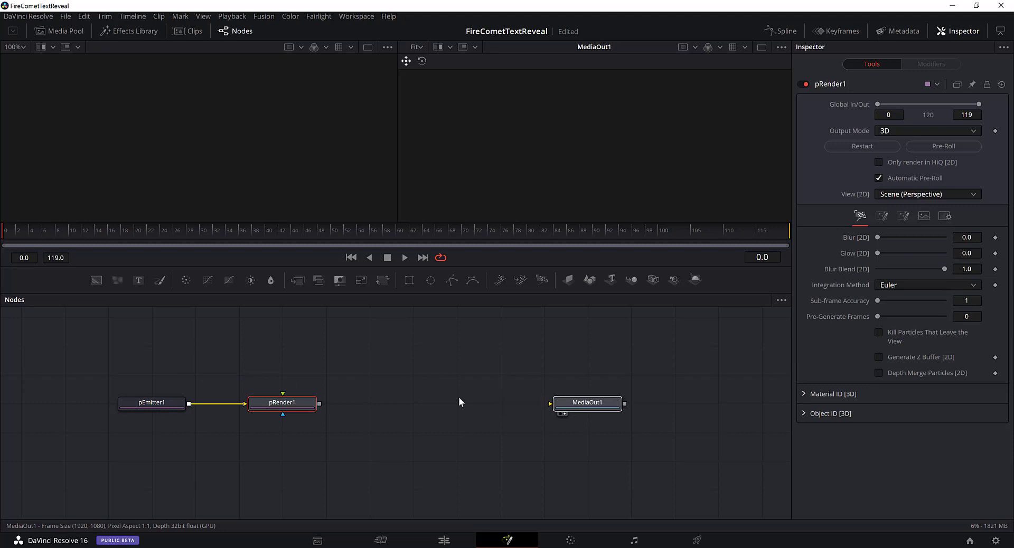
# Show pRender1 in the first viewer and set its Output Mode to 2D
pyautogui.click(157, 404)
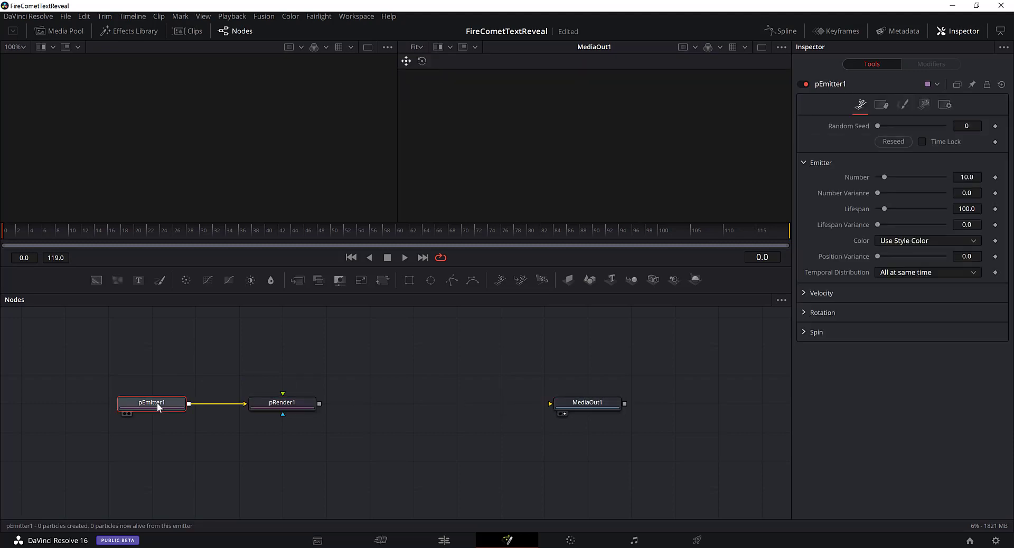
pyautogui.press('1')
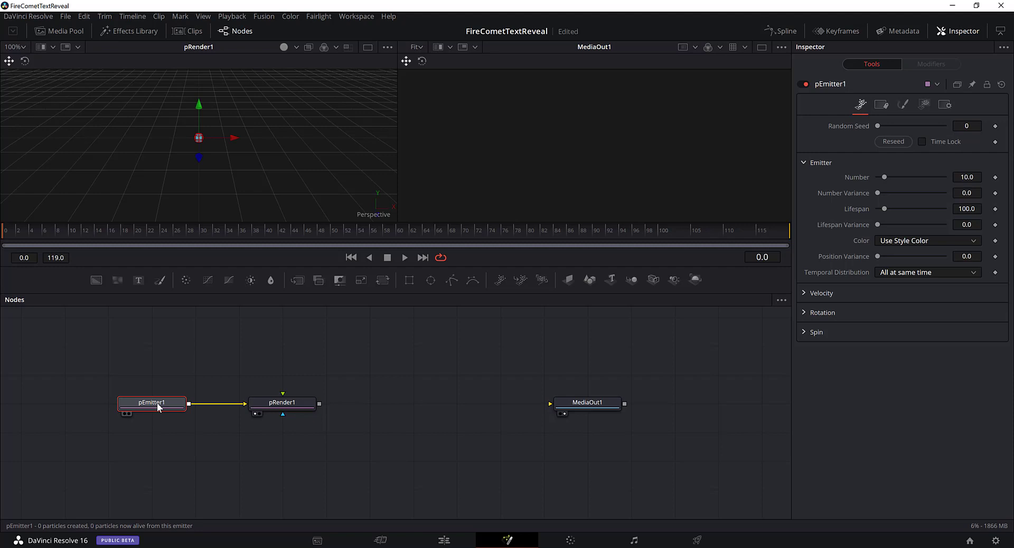
pyautogui.click(290, 406)
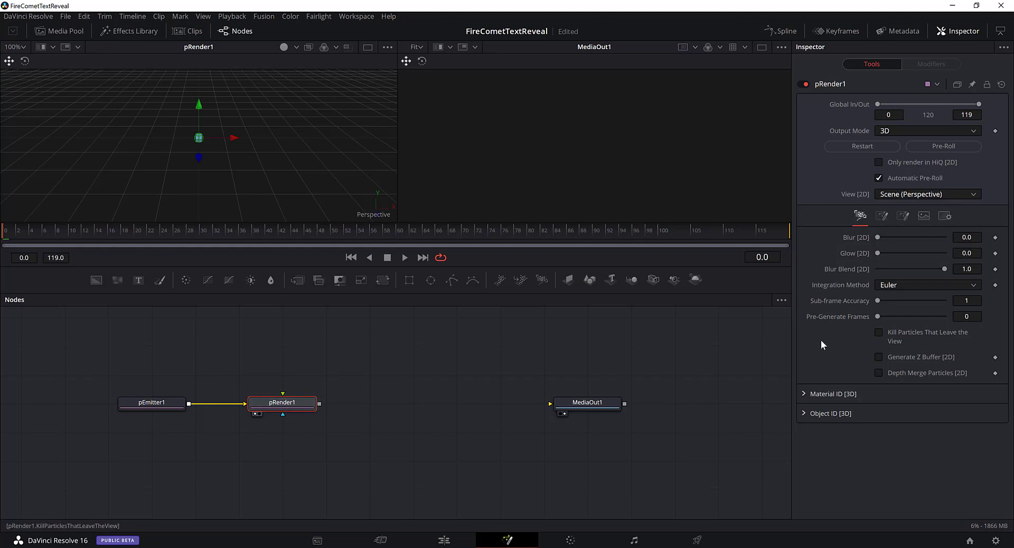
pyautogui.click(968, 129)
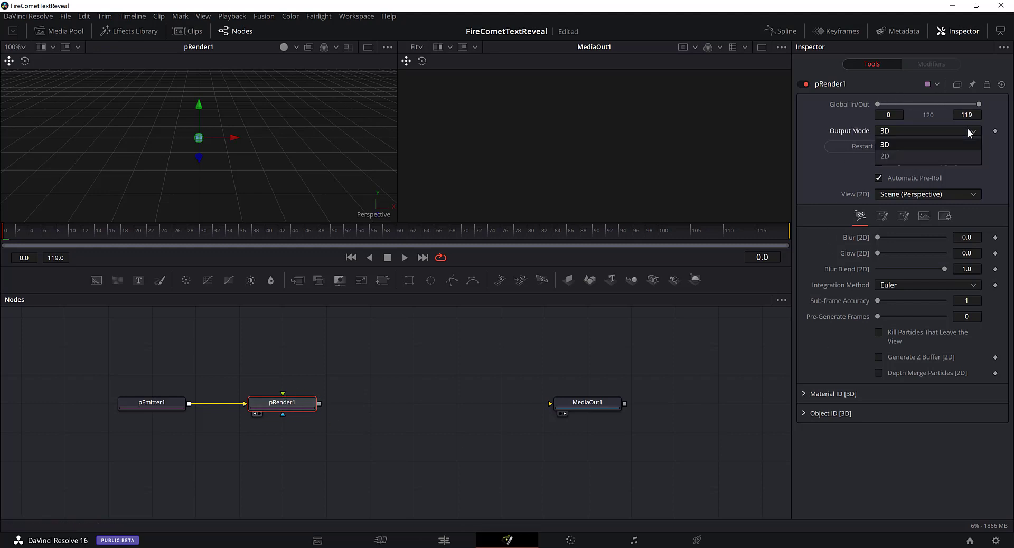
pyautogui.click(942, 155)
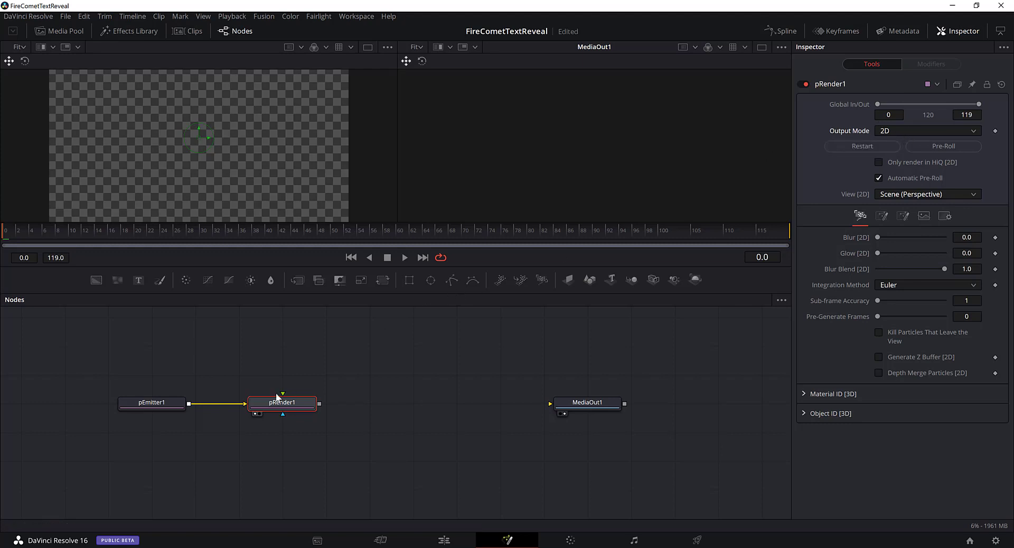
# Connect the output of pRender1 to MediaOut1
pyautogui.click(160, 405)
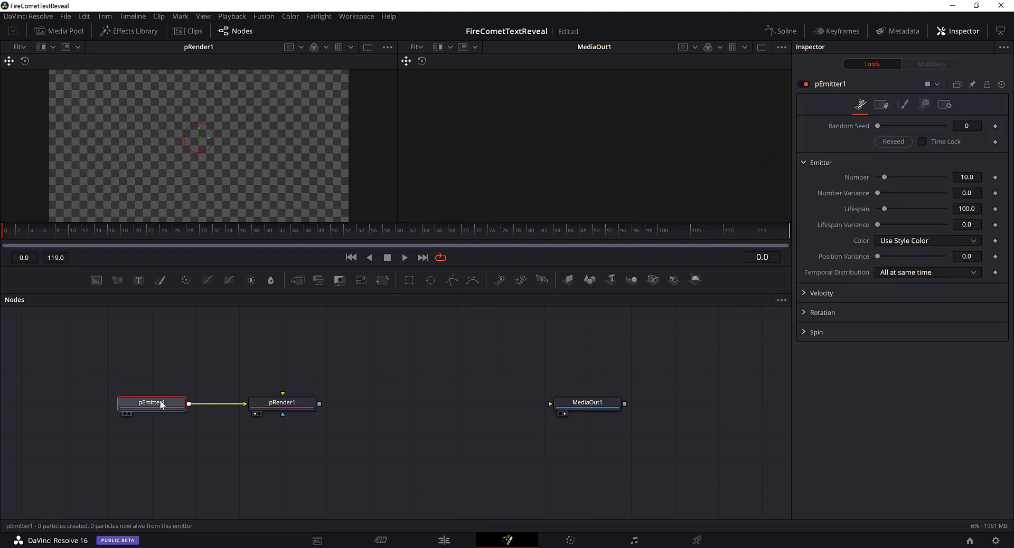
pyautogui.click(311, 405)
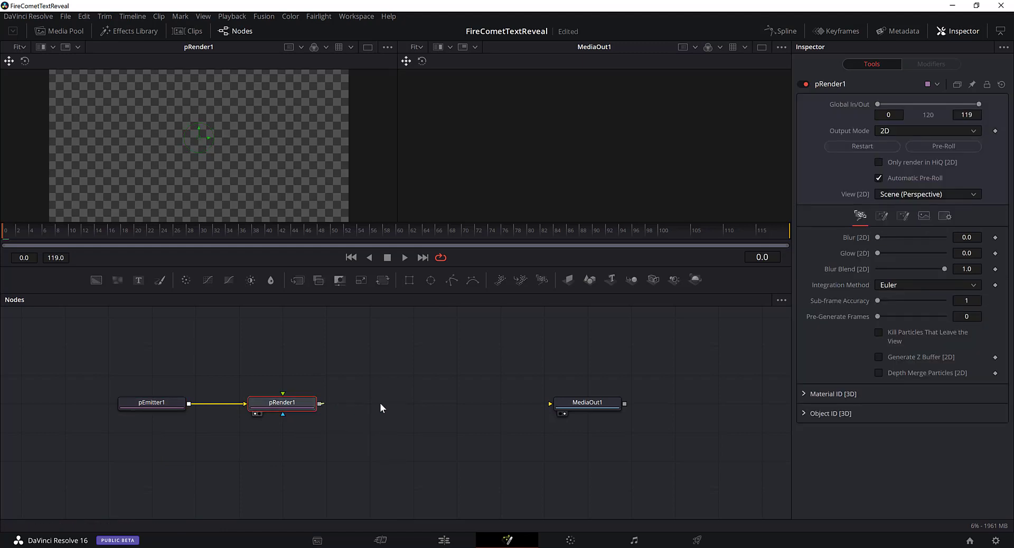
pyautogui.moveTo(319, 404); pyautogui.dragTo(592, 404)
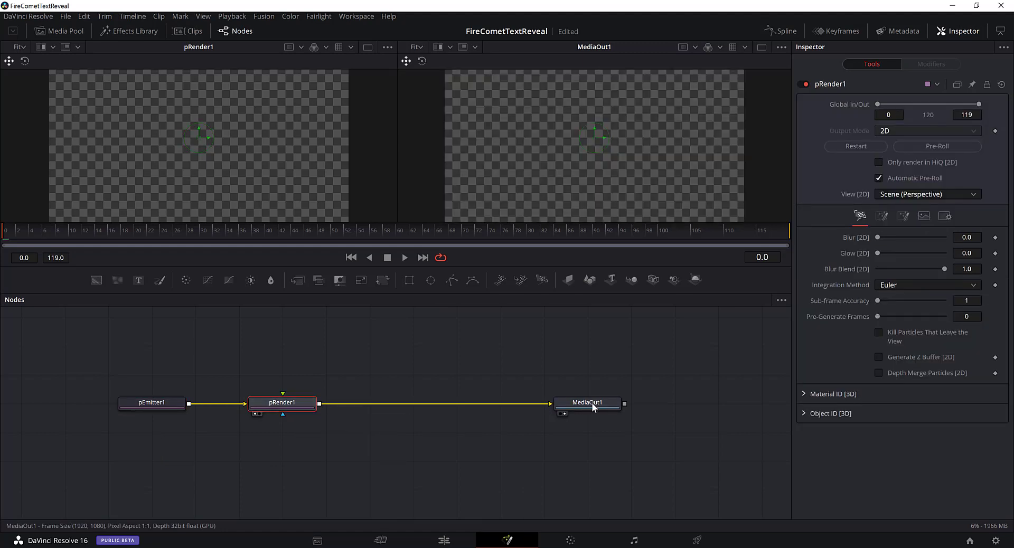
pyautogui.click(592, 403)
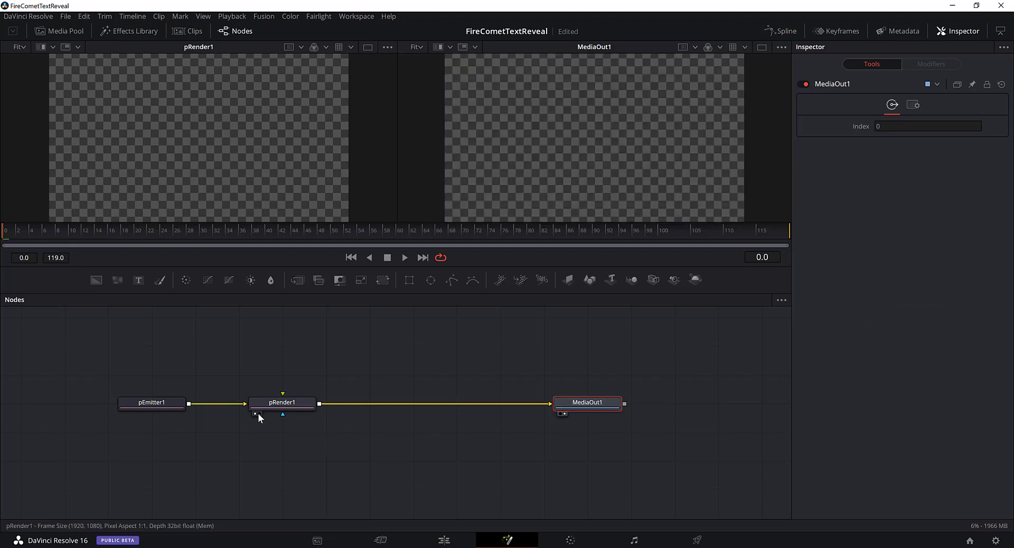
# Set pEmitter1's Random Seed to 40000 and its particle Number to 775
pyautogui.click(157, 404)
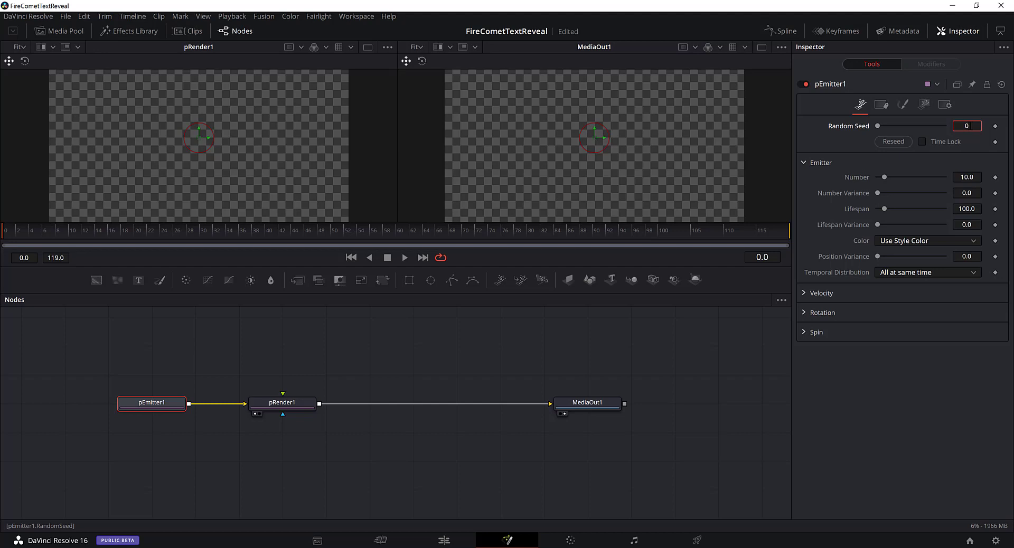
pyautogui.click(959, 126)
pyautogui.write('40000')
pyautogui.press('Tab')
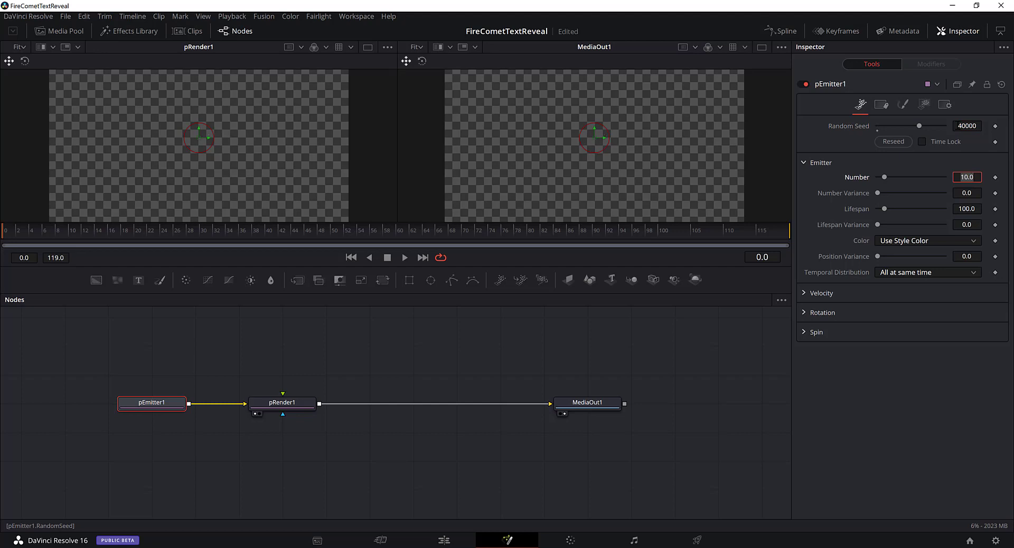
pyautogui.doubleClick(967, 176)
pyautogui.write('775')
pyautogui.press('Tab')
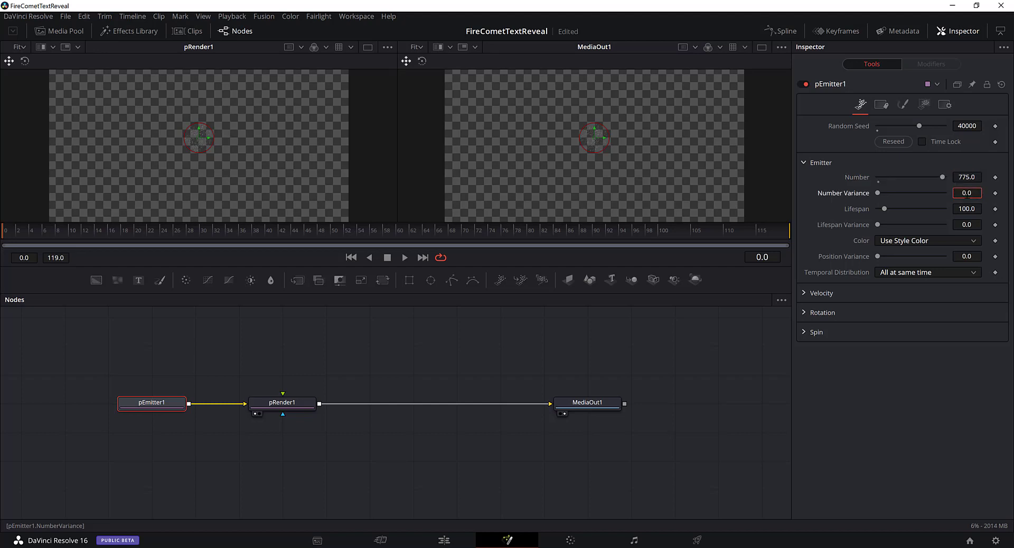
# Set pEmitter1's Number Variance to 42.5
pyautogui.doubleClick(962, 194)
pyautogui.write('42.5')
pyautogui.press('Tab')
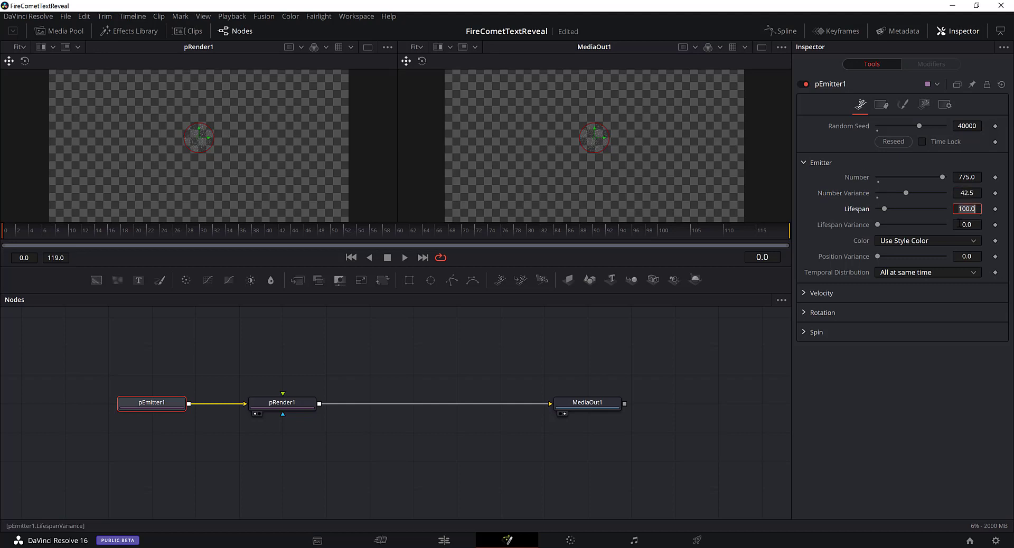
# Set pEmitter1's particle Lifespan to 50 and its Lifespan Variance to 5
pyautogui.click(960, 223)
pyautogui.moveTo(880, 222); pyautogui.dragTo(883, 223)
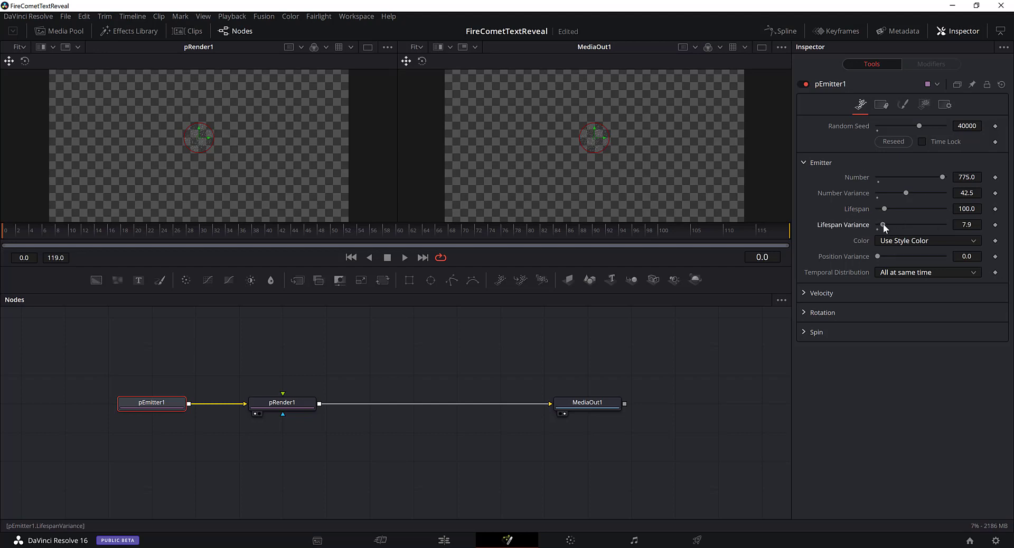
pyautogui.moveTo(883, 223); pyautogui.dragTo(882, 224)
pyautogui.moveTo(883, 209); pyautogui.dragTo(879, 210)
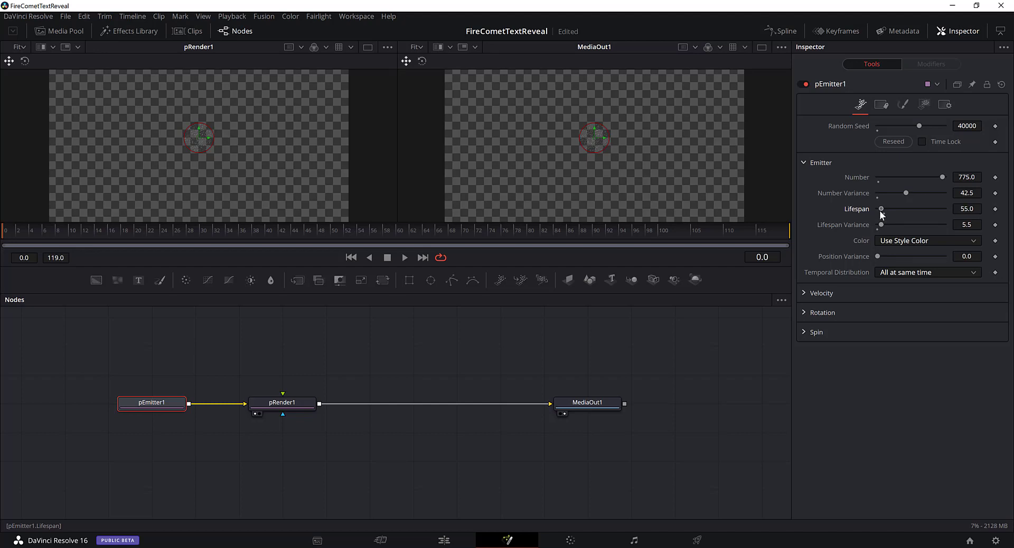
pyautogui.click(966, 209)
pyautogui.write('50')
pyautogui.press('Tab')
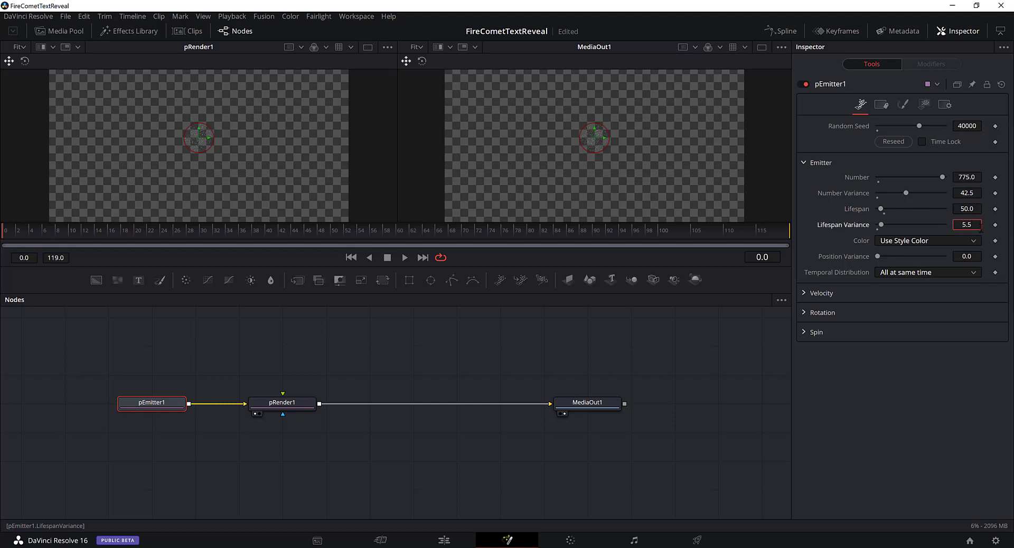
pyautogui.write('5')
pyautogui.press('Tab')
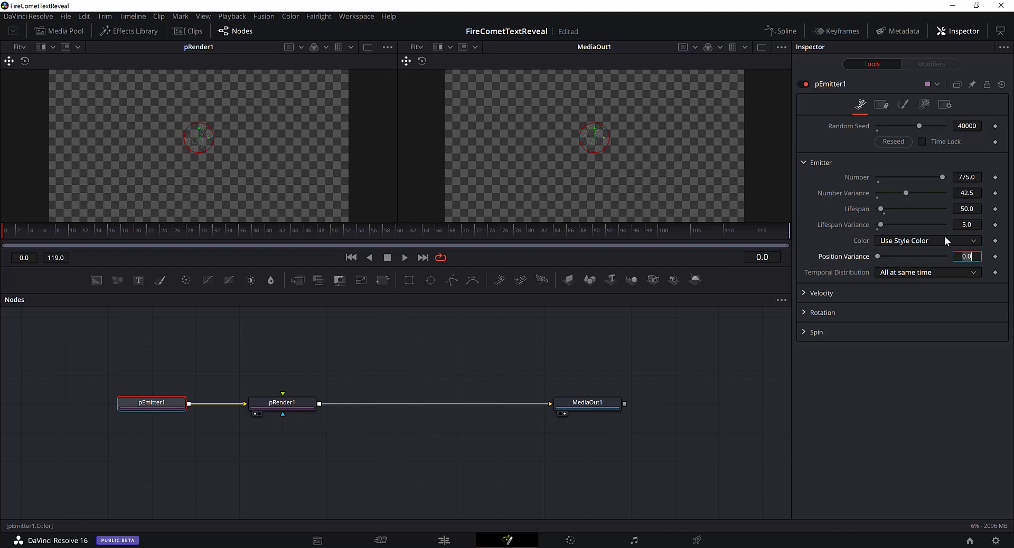
# Set the emitter's Color to Use Color from Region and its Position Variance to 0.0071
pyautogui.click(930, 240)
pyautogui.click(912, 265)
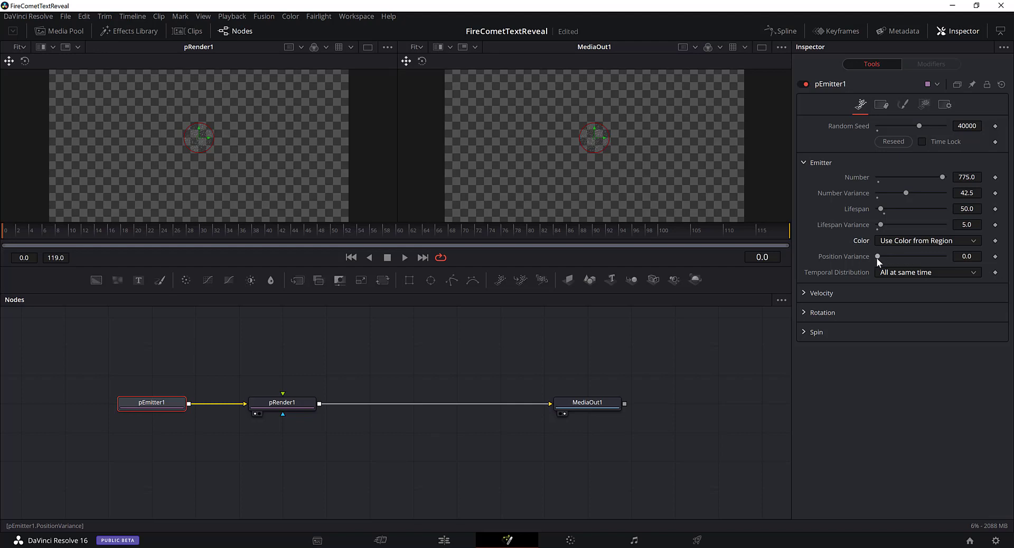
pyautogui.moveTo(878, 256); pyautogui.dragTo(882, 255)
pyautogui.click(960, 258)
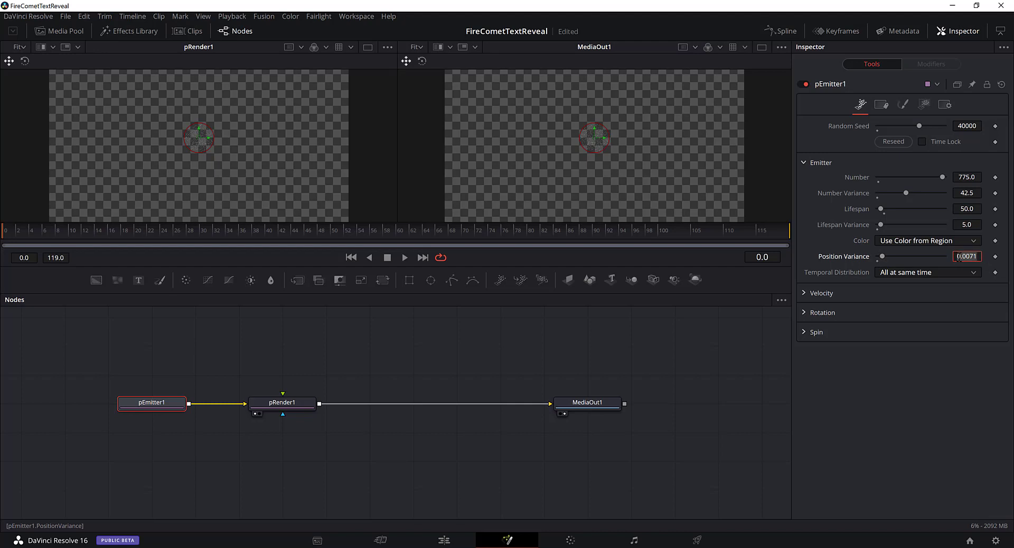
# Set the emitter's Temporal Distribution to Equally distributed
pyautogui.click(864, 272)
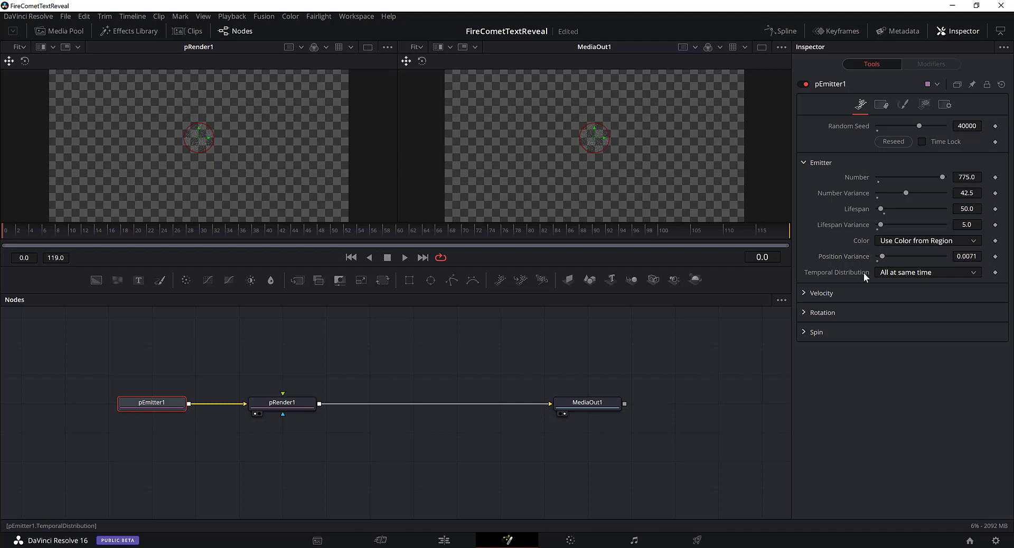
pyautogui.click(904, 271)
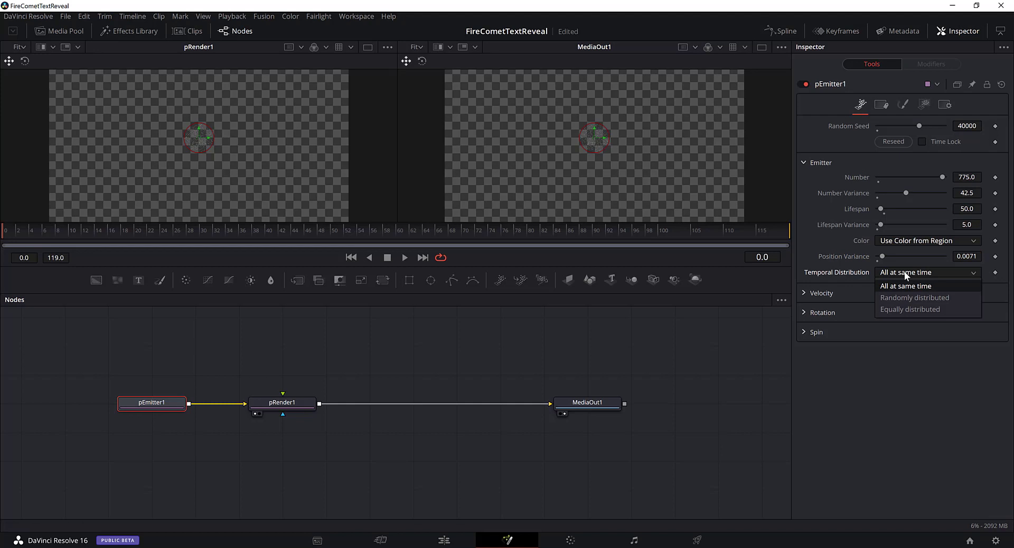
pyautogui.click(907, 308)
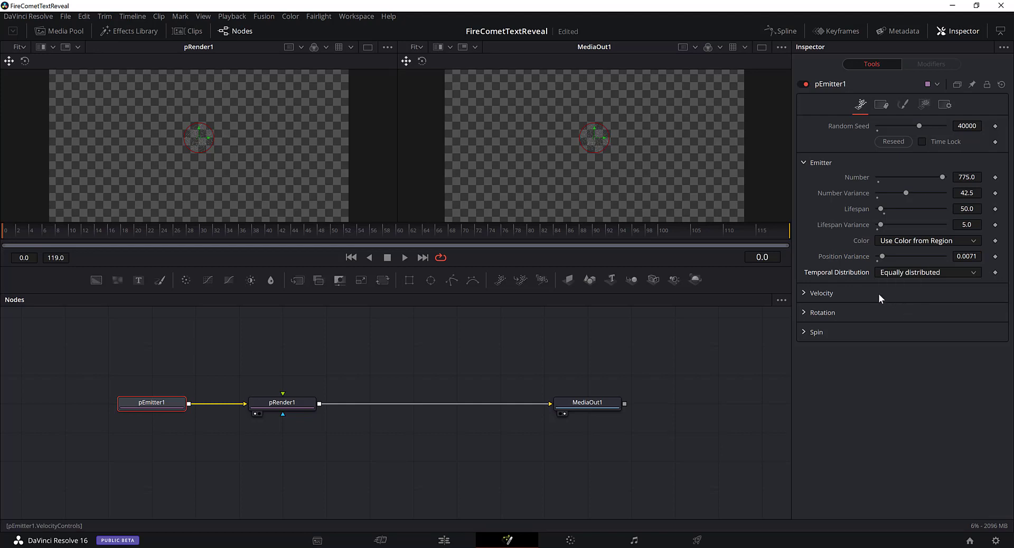
# Set the emitter's Velocity to 0.047 and its Velocity Variance to 0.063
pyautogui.click(803, 293)
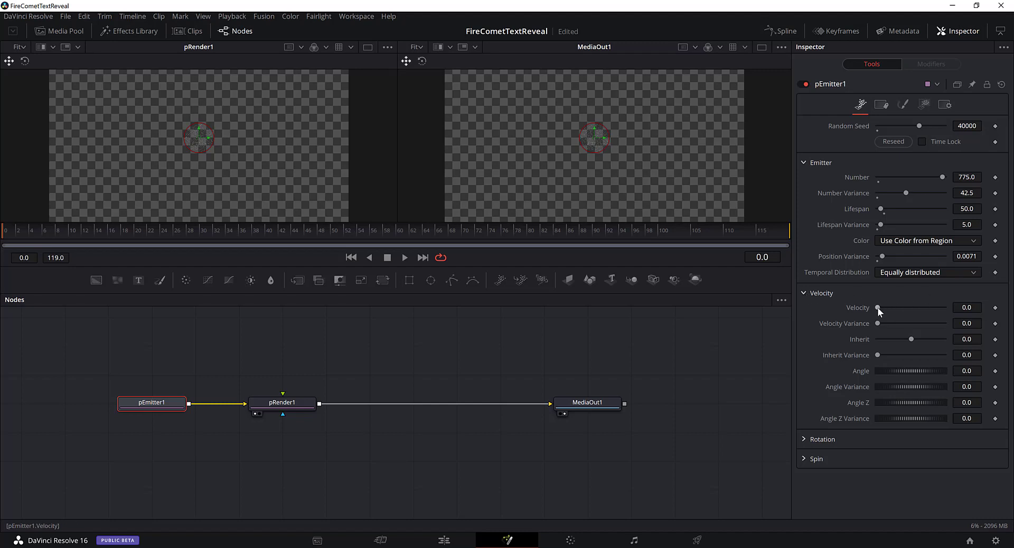
pyautogui.moveTo(877, 308); pyautogui.dragTo(880, 307)
pyautogui.moveTo(877, 322); pyautogui.dragTo(882, 322)
pyautogui.moveTo(912, 338); pyautogui.dragTo(911, 338)
pyautogui.click(910, 342)
# Set the Inherit Variance in pEmitter1's velocity settings to 0.142
pyautogui.moveTo(878, 356); pyautogui.dragTo(885, 357)
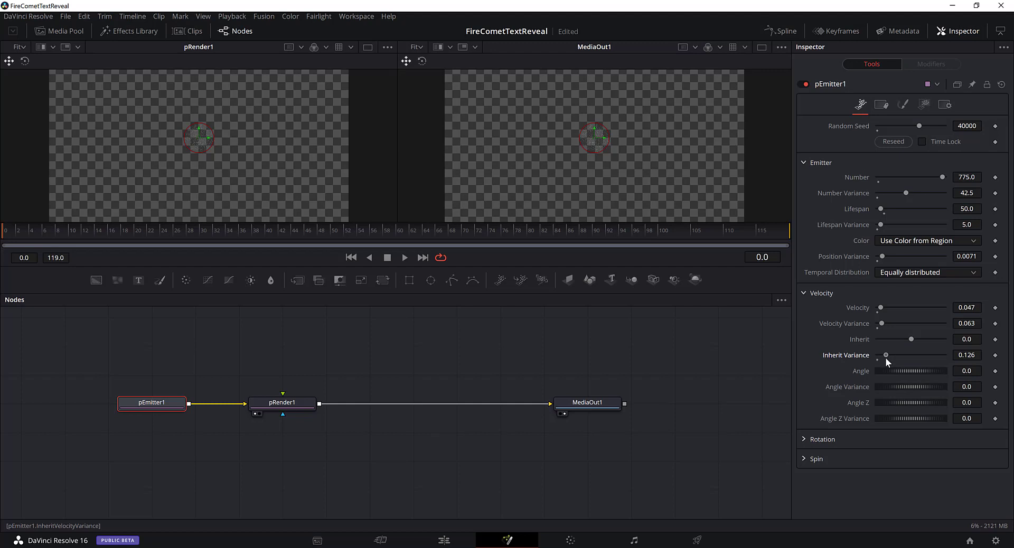
pyautogui.moveTo(885, 357); pyautogui.dragTo(886, 357)
pyautogui.moveTo(886, 357); pyautogui.dragTo(886, 357)
# Set the velocity angles of pEmitter1: Angle -26.1, Angle Variance -393.9 and Angle Z -187.8
pyautogui.moveTo(913, 370); pyautogui.dragTo(908, 371)
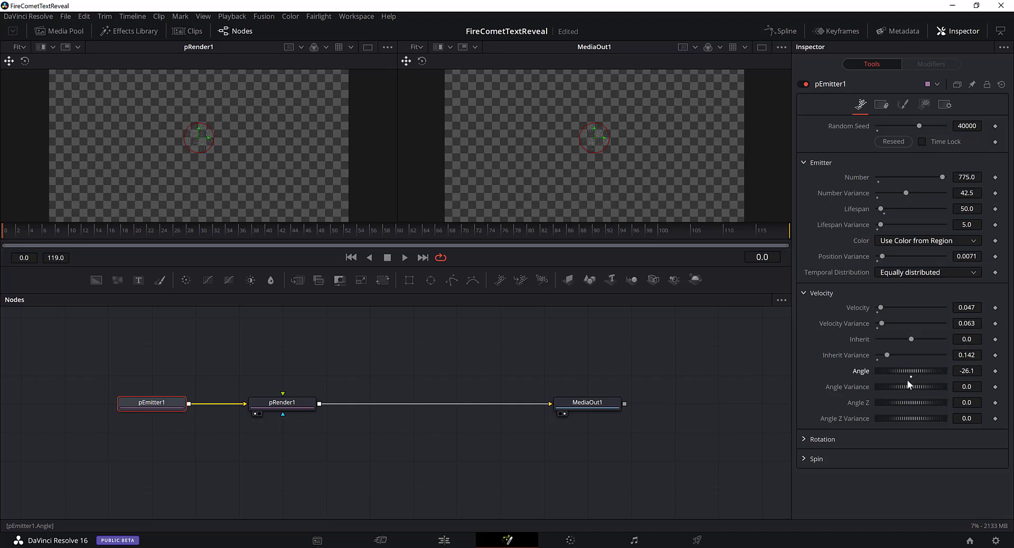
pyautogui.moveTo(909, 387)
pyautogui.mouseDown()
pyautogui.moveTo(879, 384)
pyautogui.moveTo(932, 385)
pyautogui.moveTo(911, 386)
pyautogui.mouseUp()
pyautogui.moveTo(920, 402); pyautogui.dragTo(911, 404)
# Set the emitter's Rotation Mode to Rotation Relative to Motion
pyautogui.click(805, 440)
pyautogui.scroll(-3, 823, 433)
pyautogui.click(897, 391)
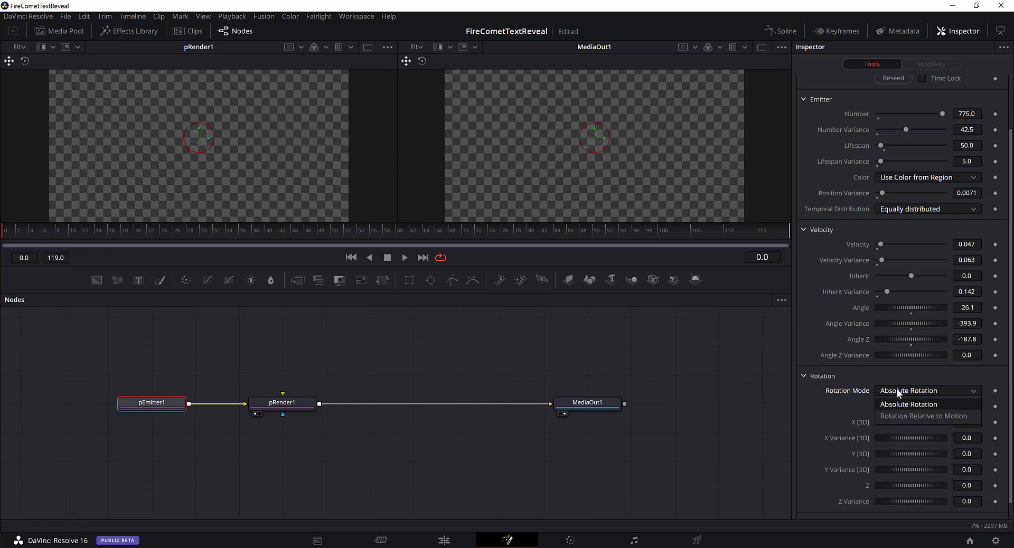
pyautogui.click(896, 417)
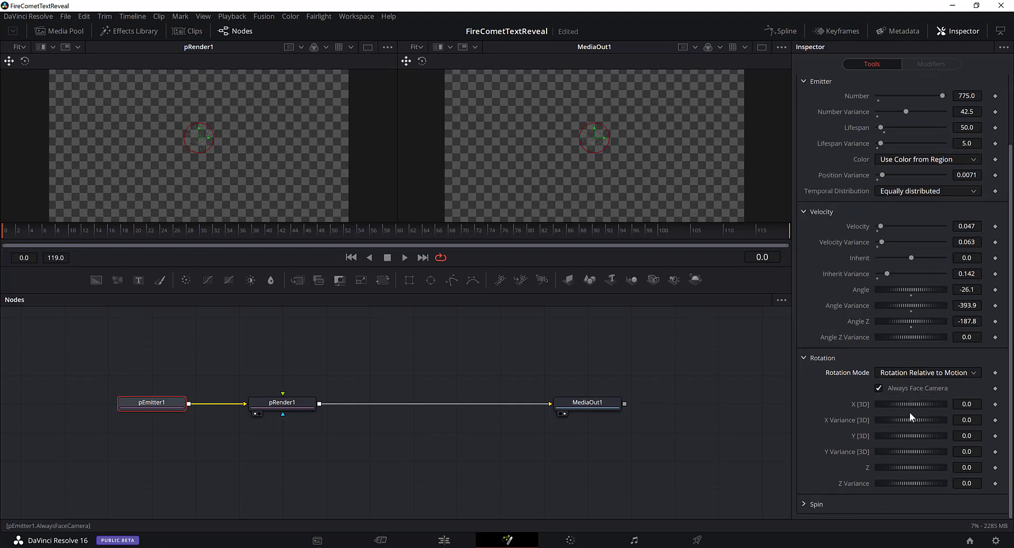
pyautogui.click(804, 504)
pyautogui.scroll(-4, 842, 478)
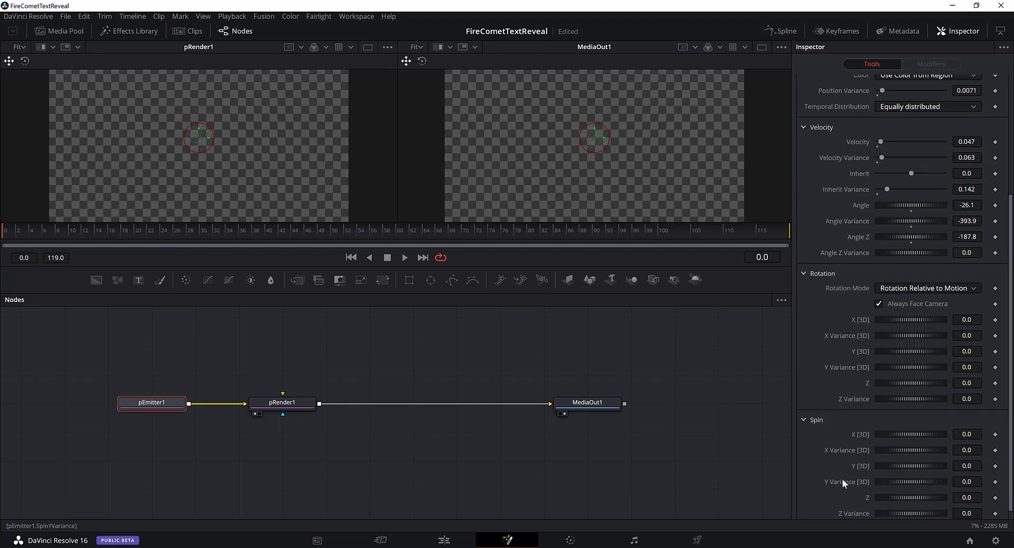
pyautogui.scroll(6, 874, 454)
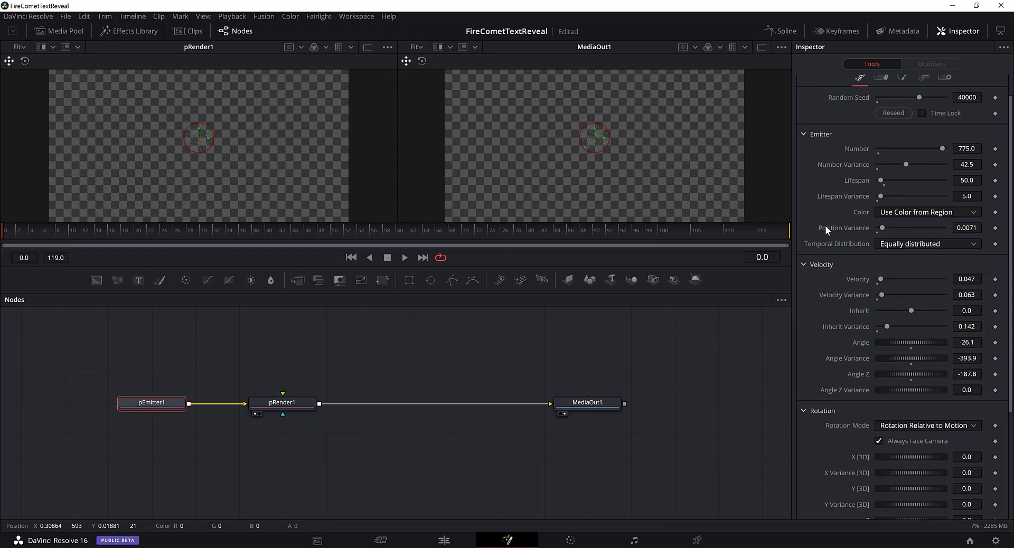
pyautogui.scroll(1, 901, 192)
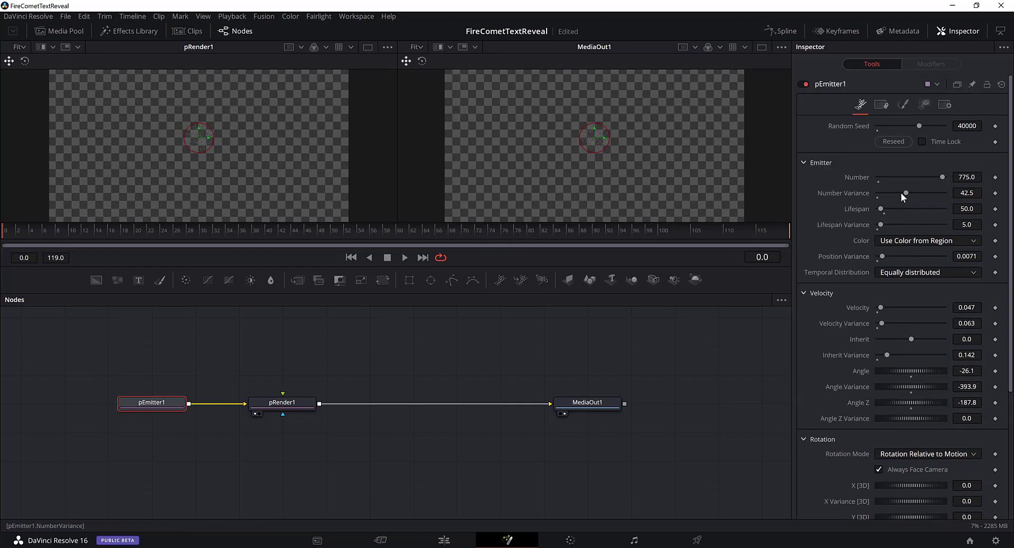
pyautogui.click(886, 107)
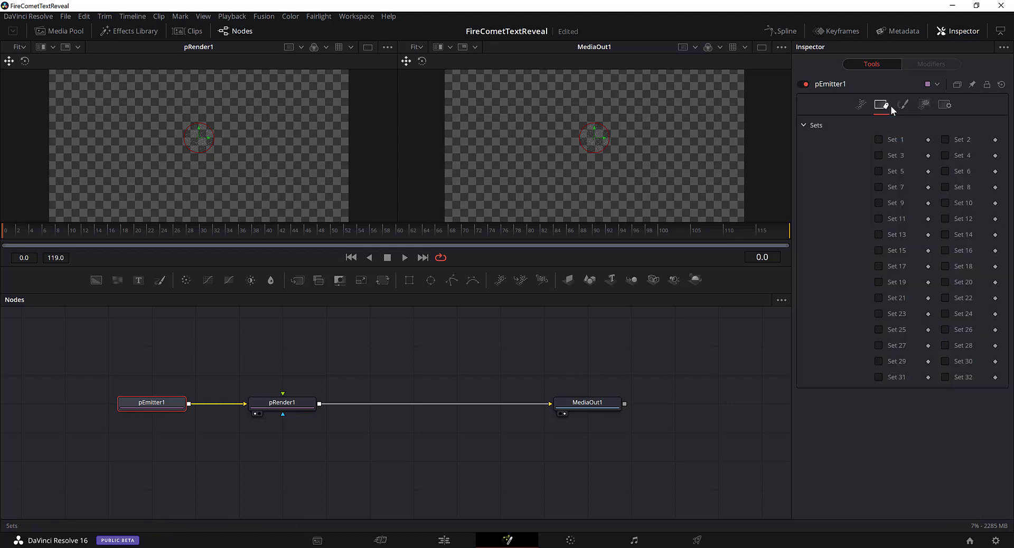
# Change pEmitter1's particle style to Blob
pyautogui.click(903, 105)
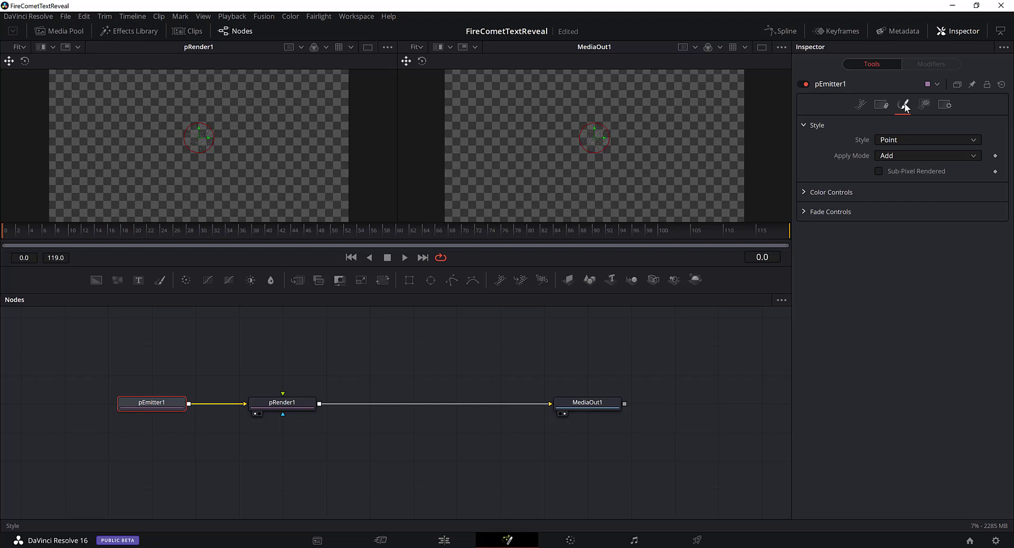
pyautogui.click(894, 138)
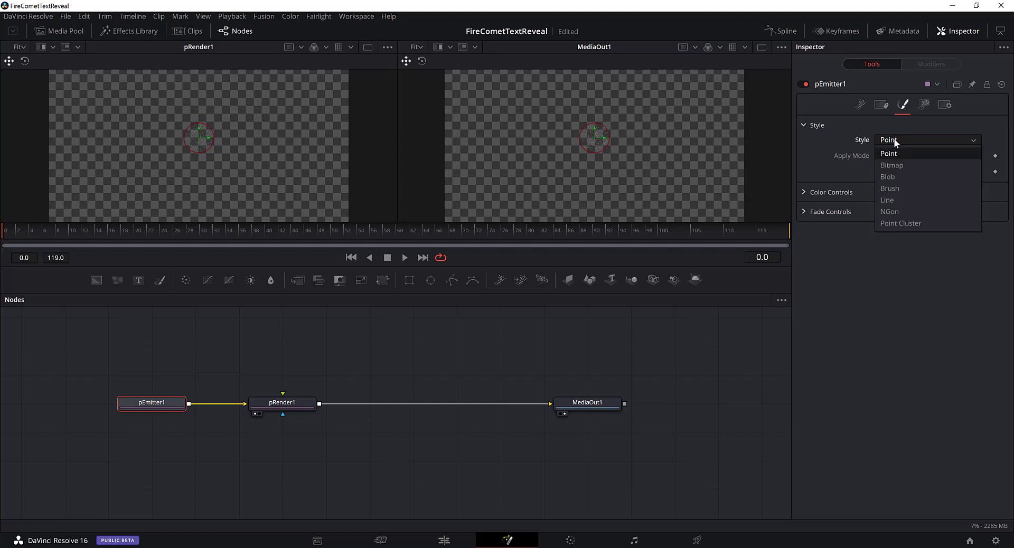
pyautogui.click(901, 177)
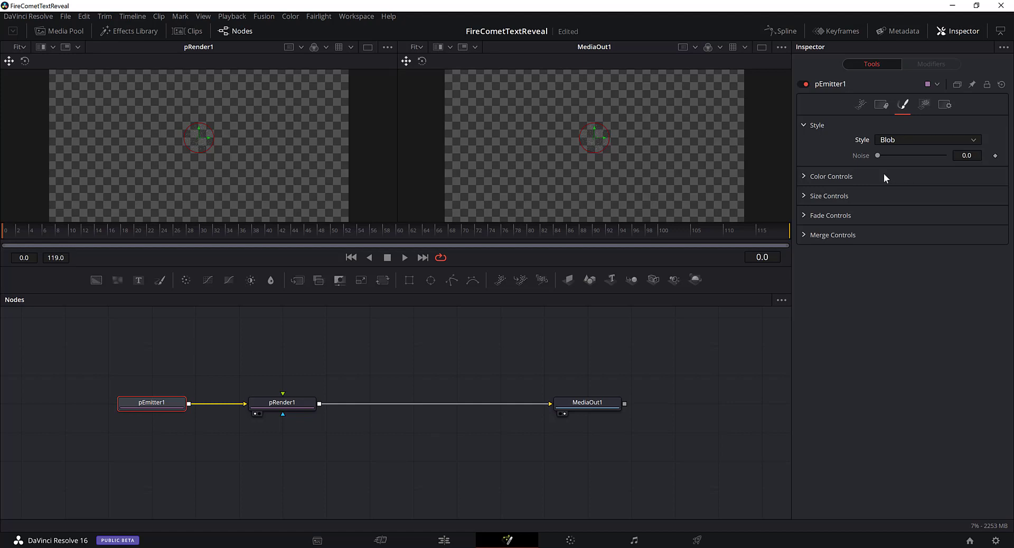
# Lower the Alpha in the particle style's color settings to 0.677
pyautogui.click(804, 177)
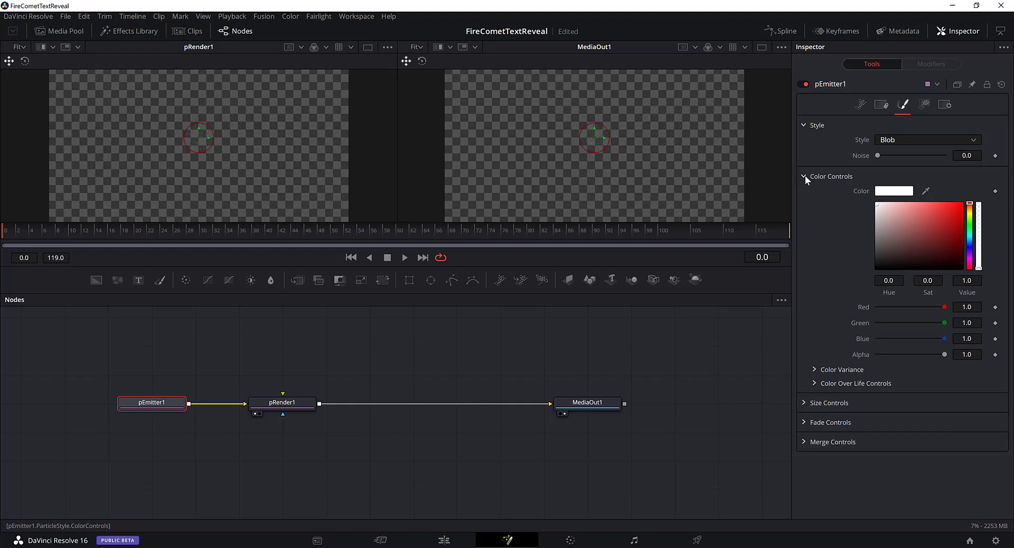
pyautogui.moveTo(944, 355); pyautogui.dragTo(923, 359)
pyautogui.click(972, 355)
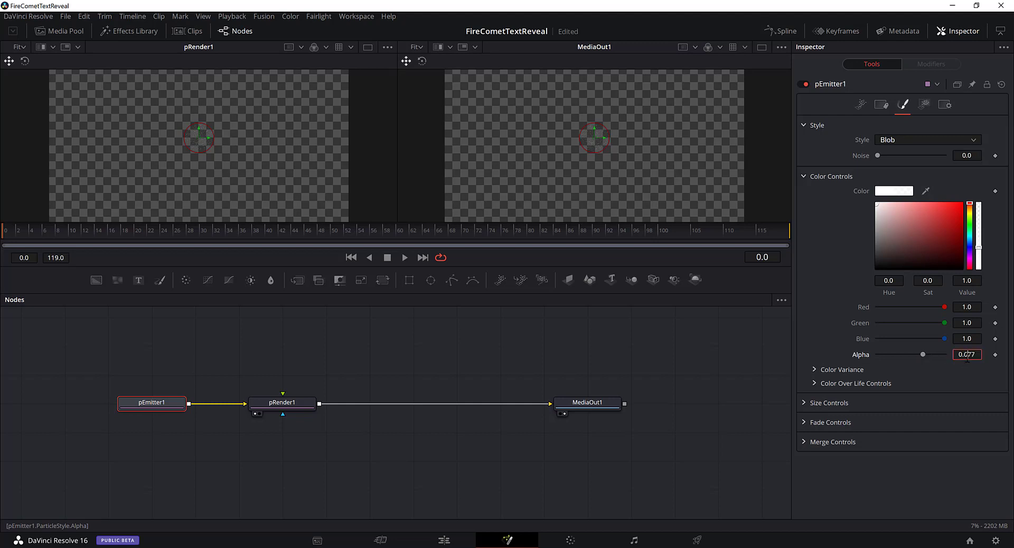
# Set the particles' Red Variance from -0.975 to 0.813 and their Green Variance from -0.762 to 0.5
pyautogui.click(814, 370)
pyautogui.scroll(-1, 848, 369)
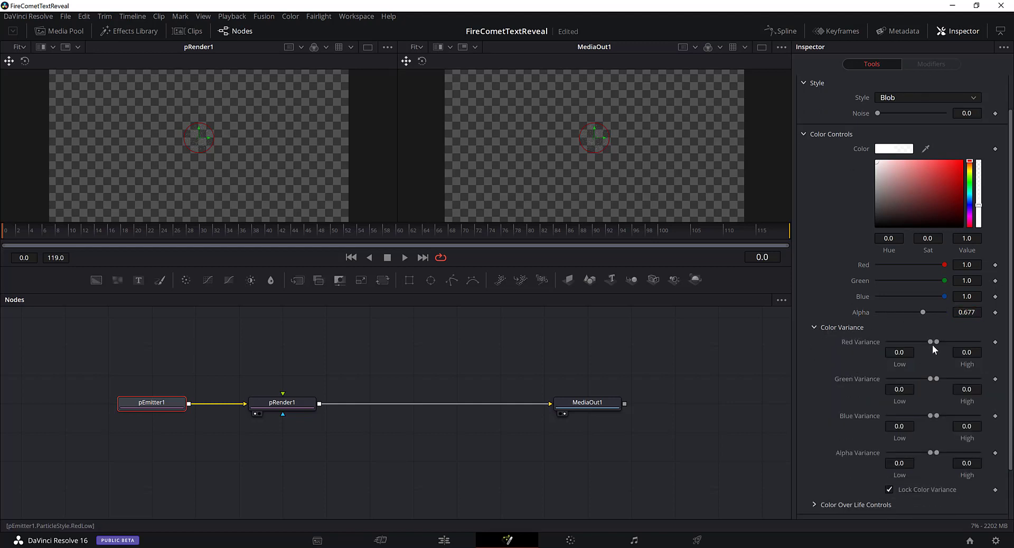
pyautogui.moveTo(930, 341); pyautogui.dragTo(890, 345)
pyautogui.moveTo(947, 344); pyautogui.dragTo(965, 346)
pyautogui.moveTo(930, 378)
pyautogui.mouseDown()
pyautogui.moveTo(896, 382)
pyautogui.moveTo(949, 380)
pyautogui.mouseUp()
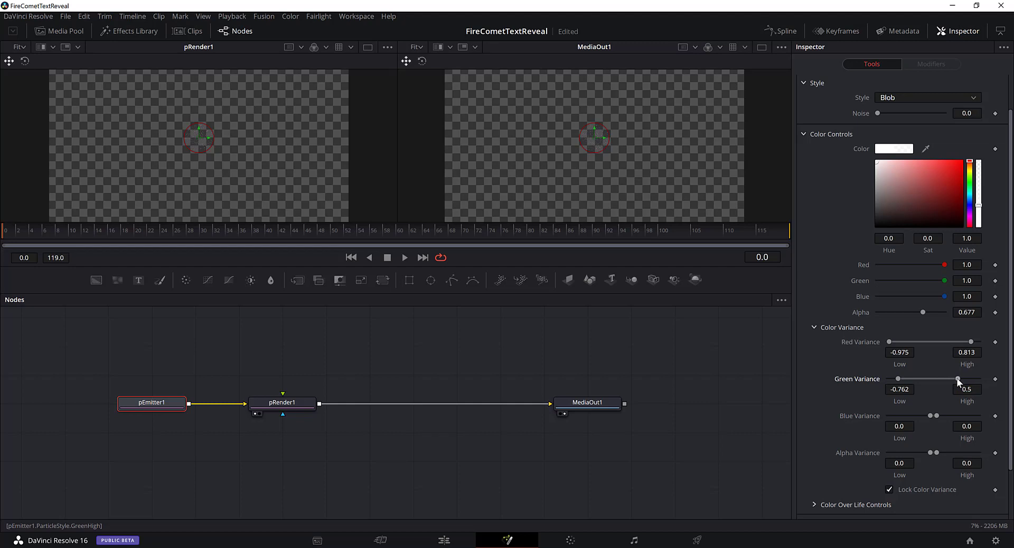
# Set the particles' Blue Variance from -0.363 to 0.425 and their Alpha Variance from -1.0 to 0.95
pyautogui.moveTo(929, 415); pyautogui.dragTo(921, 416)
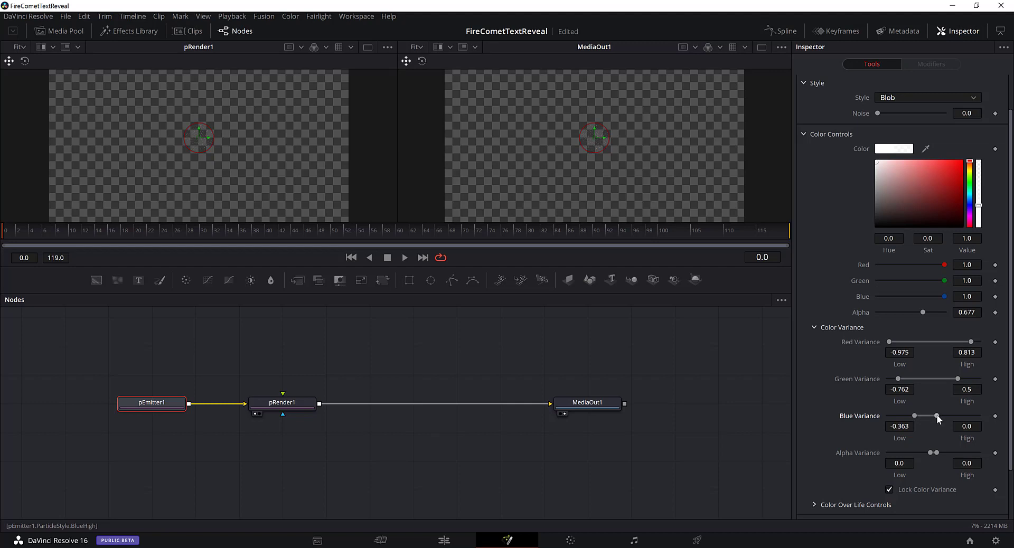
pyautogui.moveTo(954, 416); pyautogui.dragTo(955, 416)
pyautogui.scroll(-1, 945, 414)
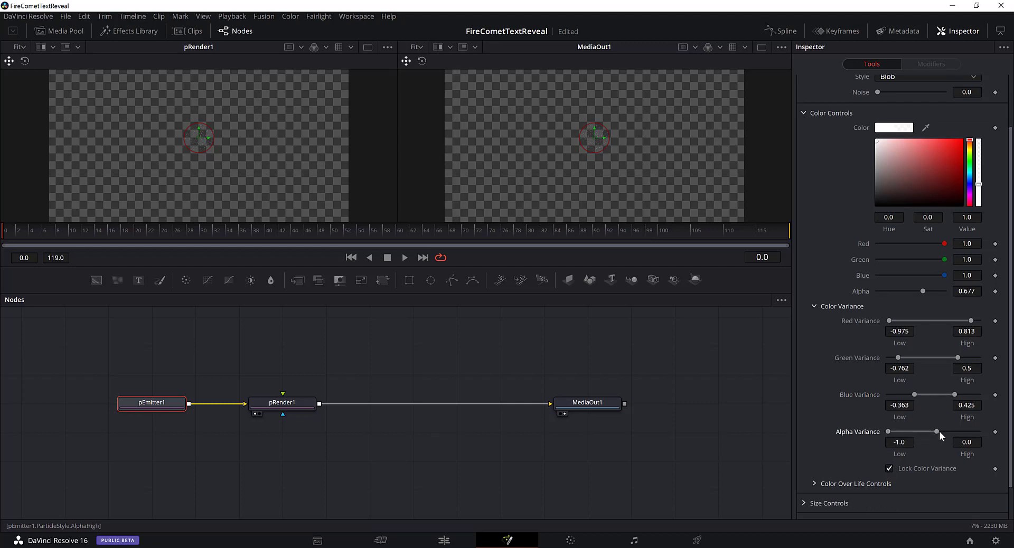
pyautogui.moveTo(947, 432); pyautogui.dragTo(974, 440)
# Set the Alpha of the particles' Color Over Life gradient to 0.685
pyautogui.scroll(-2, 979, 443)
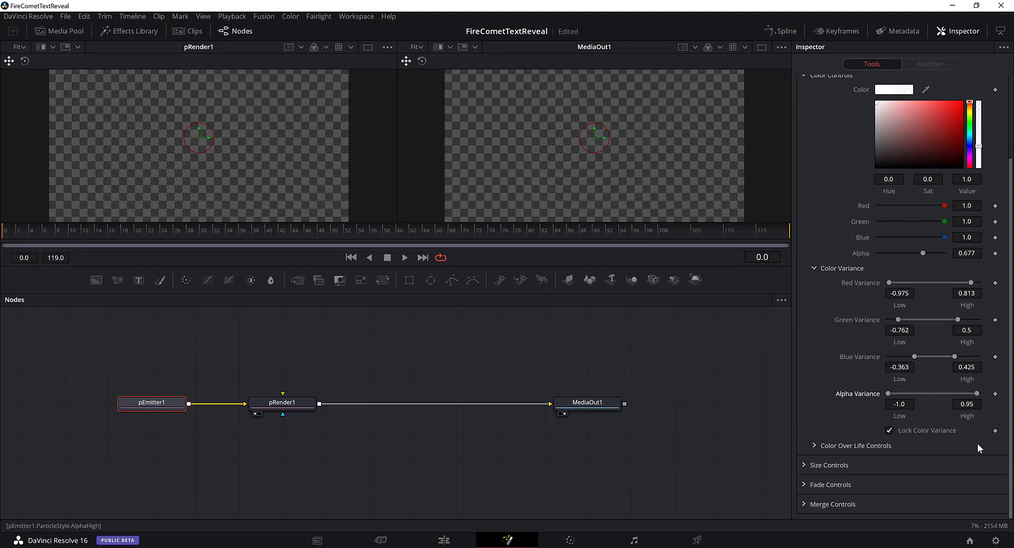
pyautogui.click(814, 447)
pyautogui.scroll(-6, 841, 425)
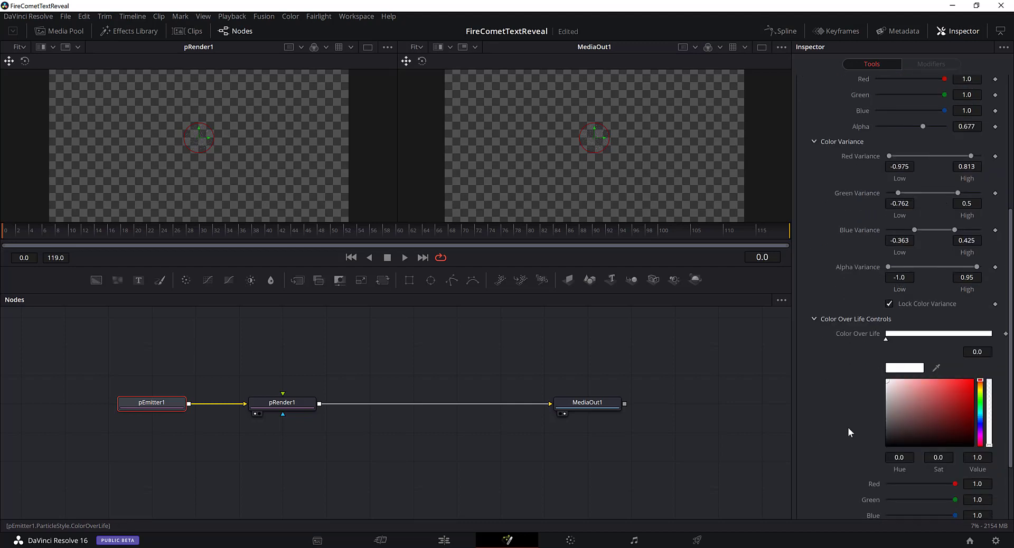
pyautogui.scroll(-4, 848, 432)
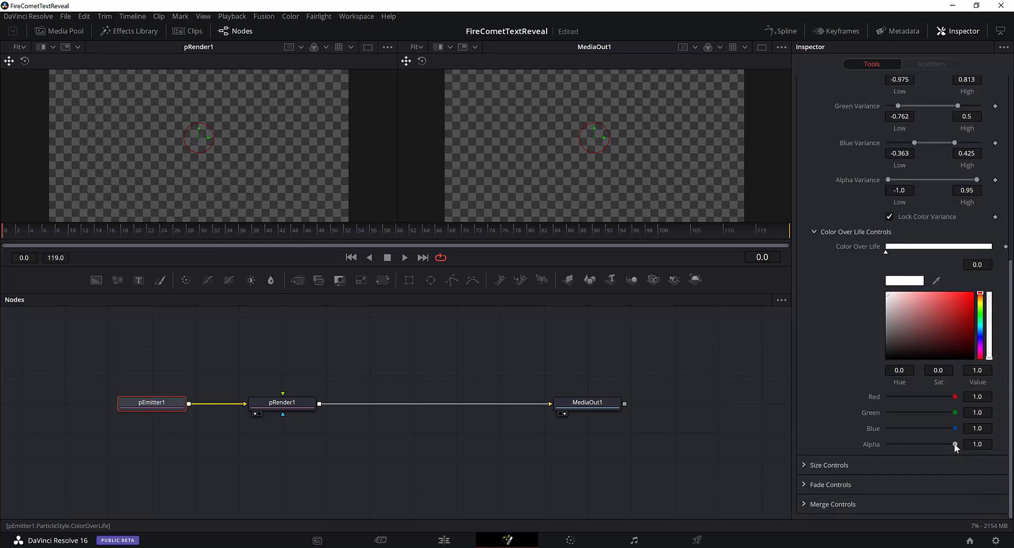
pyautogui.moveTo(954, 444); pyautogui.dragTo(933, 446)
pyautogui.doubleClick(980, 444)
# Increase the particle Size to 0.3465 in the emitter's size settings
pyautogui.click(814, 466)
pyautogui.scroll(-2, 827, 451)
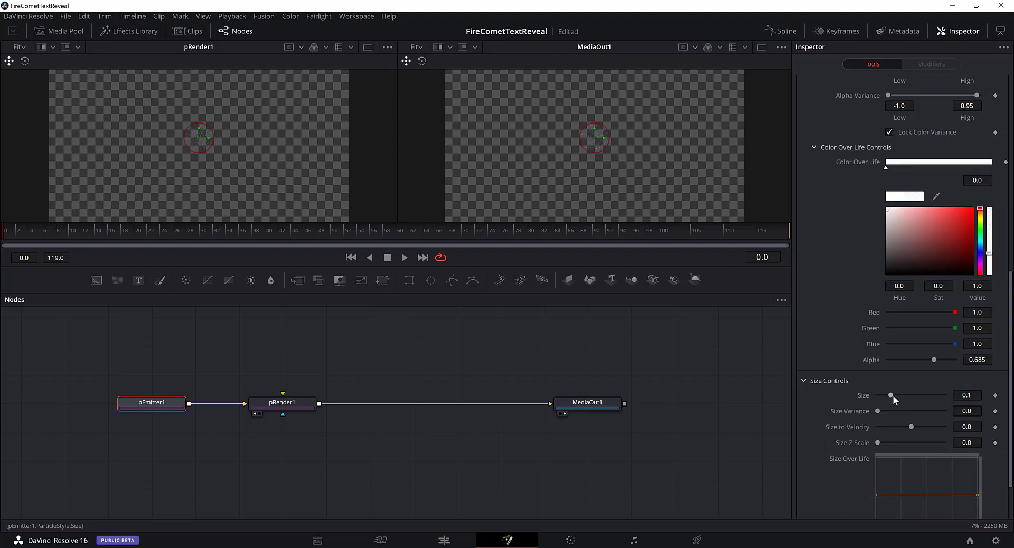
pyautogui.moveTo(892, 395); pyautogui.dragTo(926, 397)
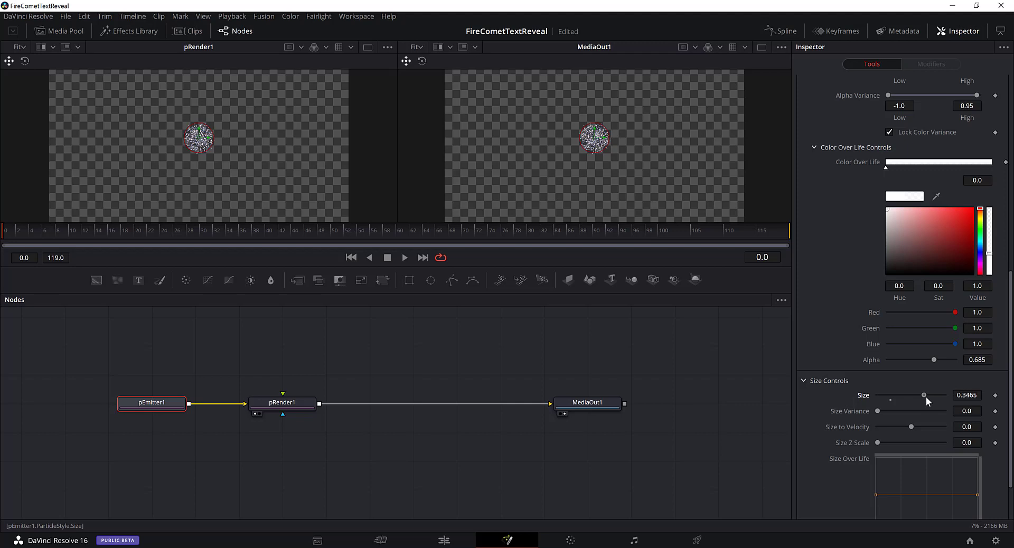
pyautogui.click(968, 395)
# Set the particles' Size Variance to 0.1654 and Size to Velocity to 0.143
pyautogui.moveTo(877, 409); pyautogui.dragTo(900, 411)
pyautogui.click(967, 411)
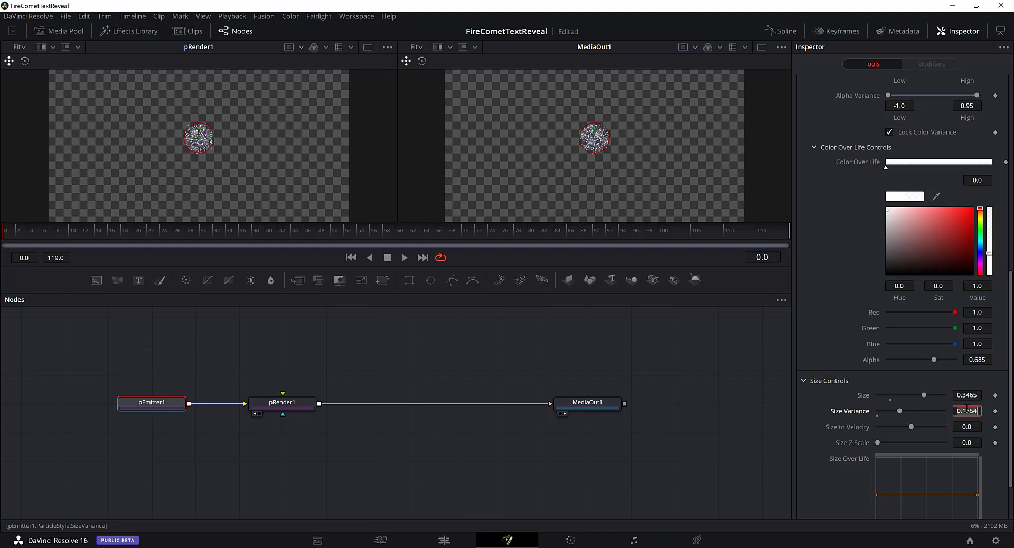
pyautogui.click(911, 427)
pyautogui.moveTo(911, 427)
pyautogui.mouseDown()
pyautogui.moveTo(889, 428)
pyautogui.moveTo(921, 430)
pyautogui.mouseUp()
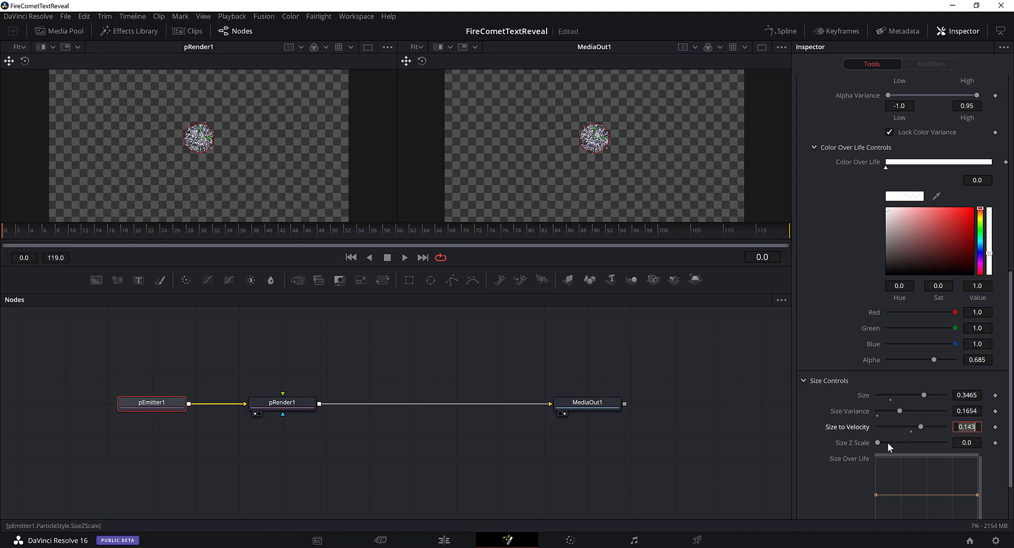
# Set the particles' Size Z Scale to 0.693 and shape Size Over Life to peak early, falling smoothly to zero at the end
pyautogui.moveTo(876, 442); pyautogui.dragTo(900, 442)
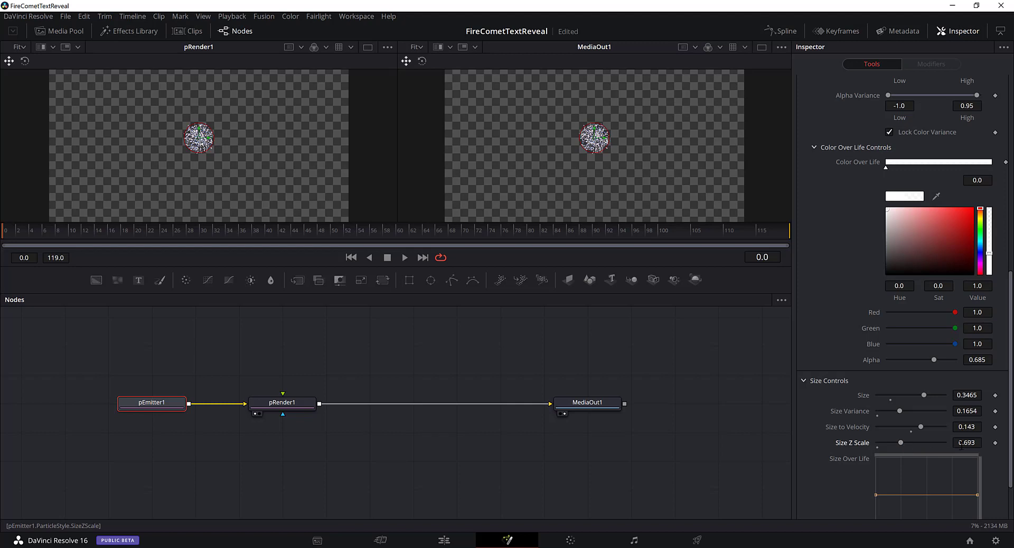
pyautogui.click(968, 443)
pyautogui.scroll(-2, 911, 427)
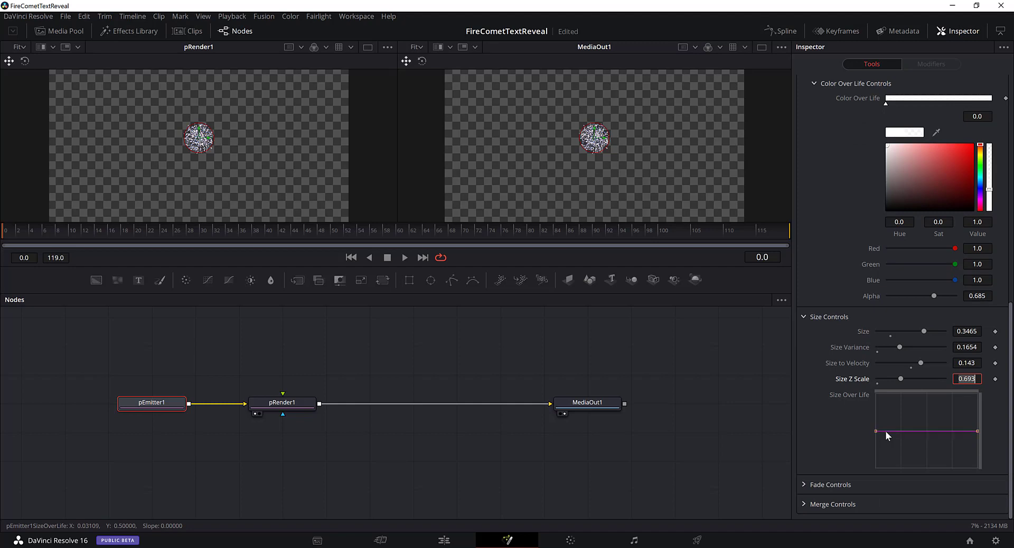
pyautogui.click(891, 431)
pyautogui.click(893, 431)
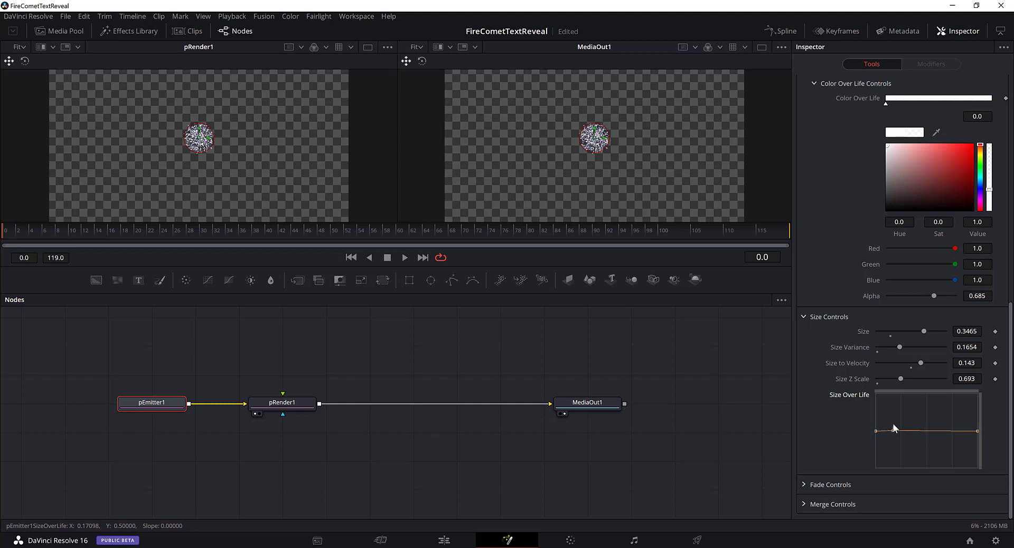
pyautogui.moveTo(892, 430); pyautogui.dragTo(886, 394)
pyautogui.moveTo(977, 430); pyautogui.dragTo(917, 453)
# Set the particles' merge blending to 0.055 Subtractive/Additive and Burn In [2D] to 0.701
pyautogui.click(804, 483)
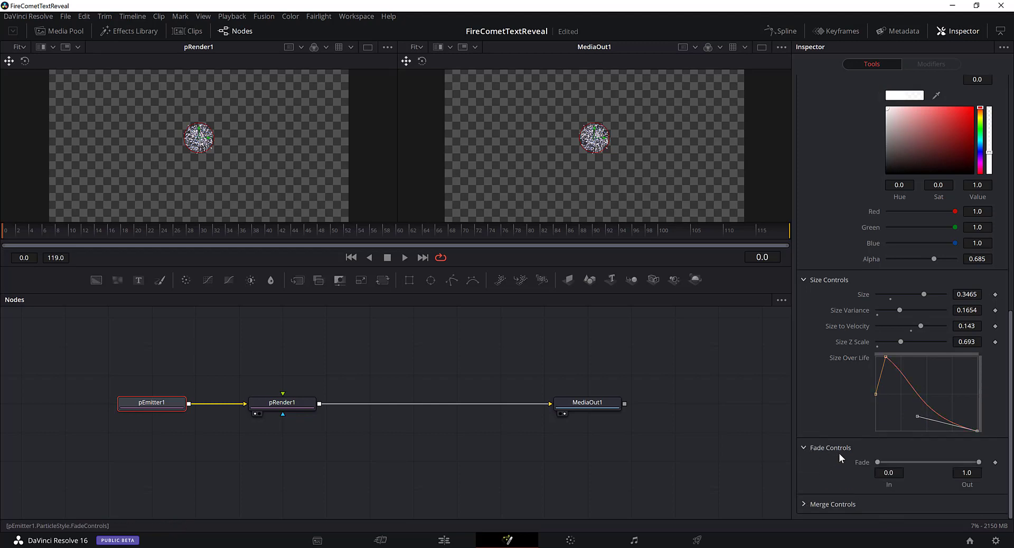
pyautogui.click(804, 505)
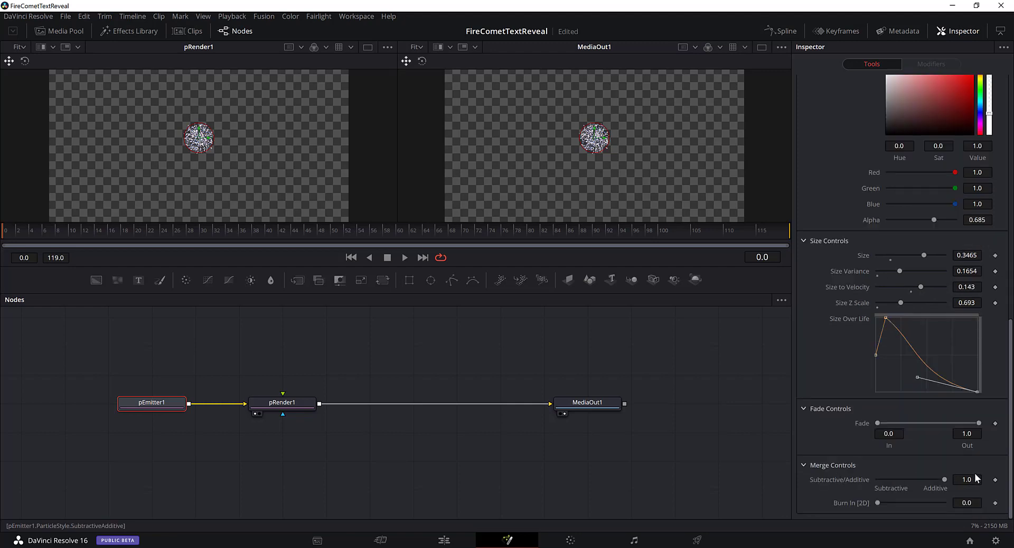
pyautogui.moveTo(945, 480)
pyautogui.mouseDown()
pyautogui.moveTo(881, 488)
pyautogui.moveTo(892, 503)
pyautogui.moveTo(926, 506)
pyautogui.mouseUp()
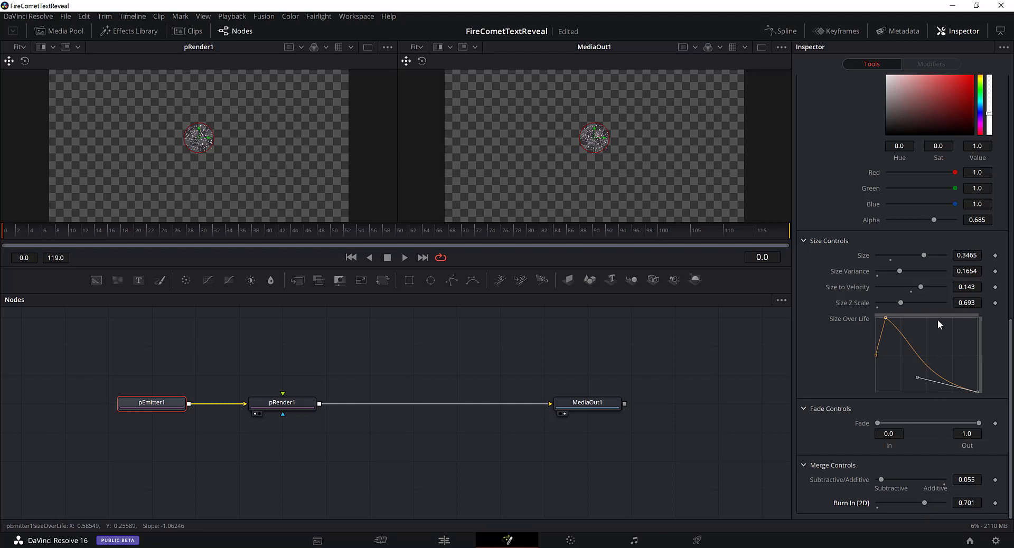
# Add a keyframe to the emitter region's X Offset at frame 0 with the value -0.609
pyautogui.scroll(10, 930, 410)
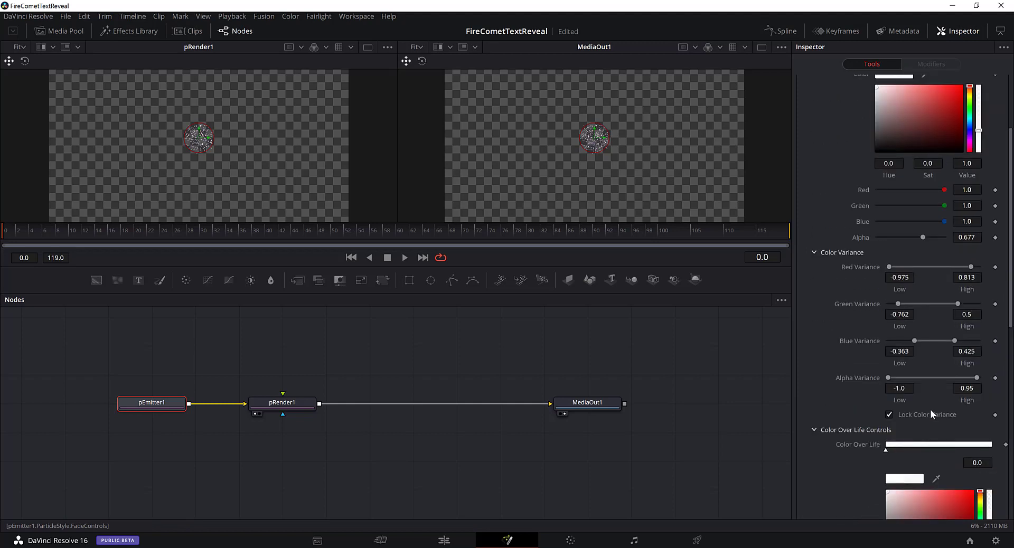
pyautogui.scroll(2, 930, 410)
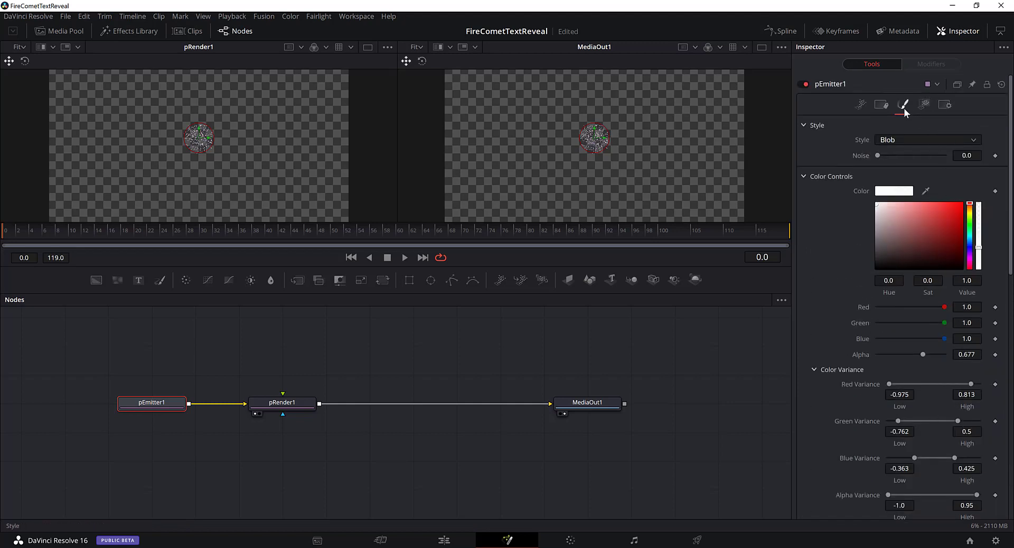
pyautogui.click(924, 105)
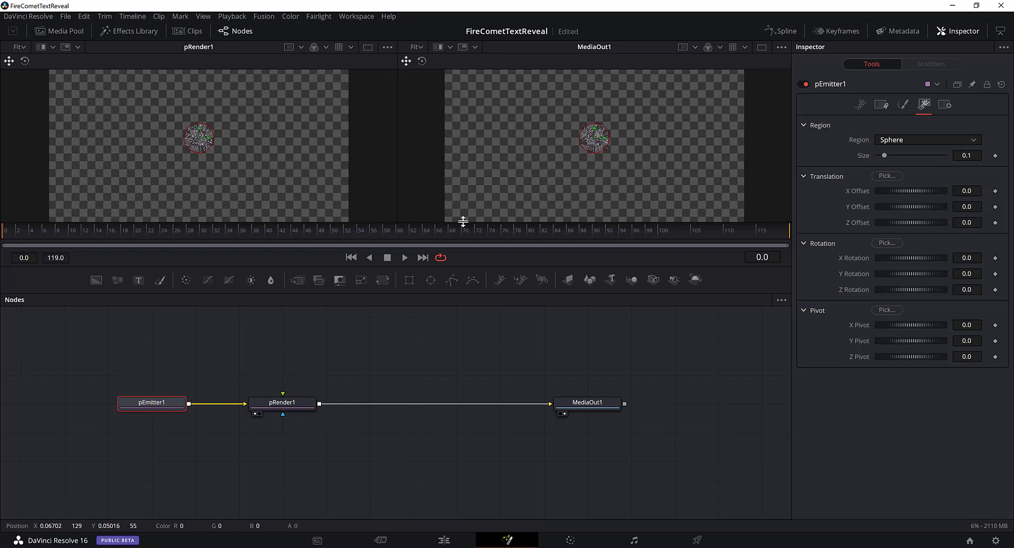
pyautogui.moveTo(453, 230); pyautogui.dragTo(3, 235)
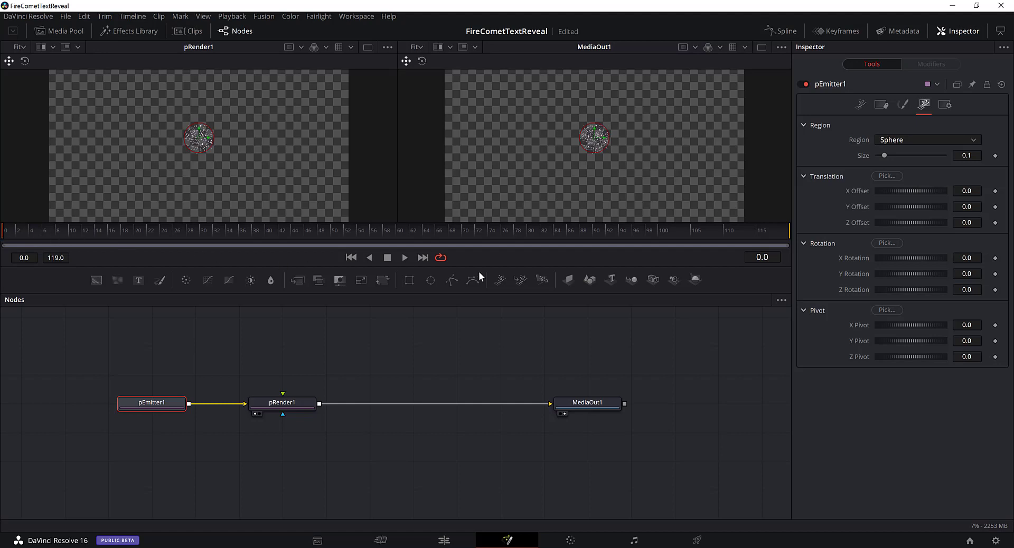
pyautogui.click(996, 191)
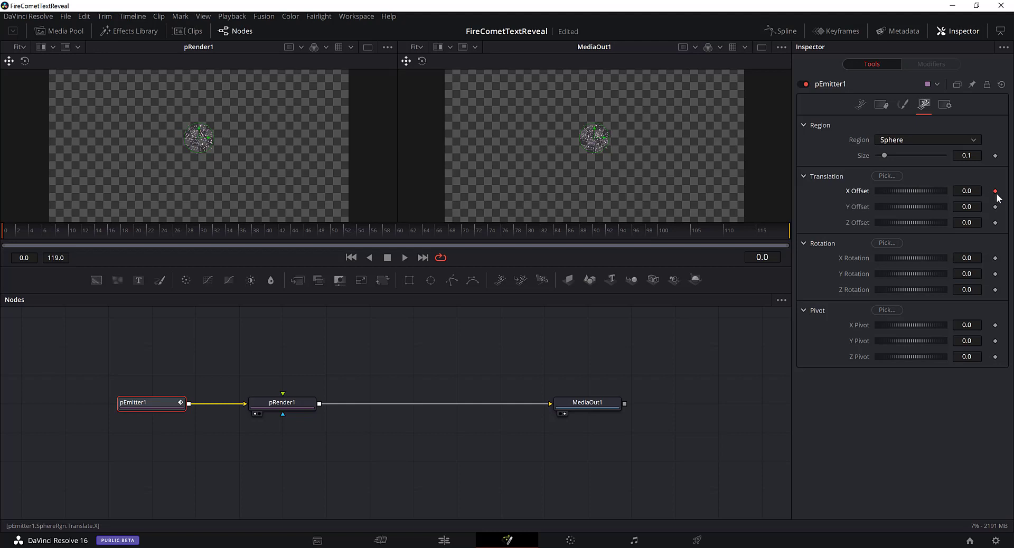
pyautogui.moveTo(930, 192); pyautogui.dragTo(920, 192)
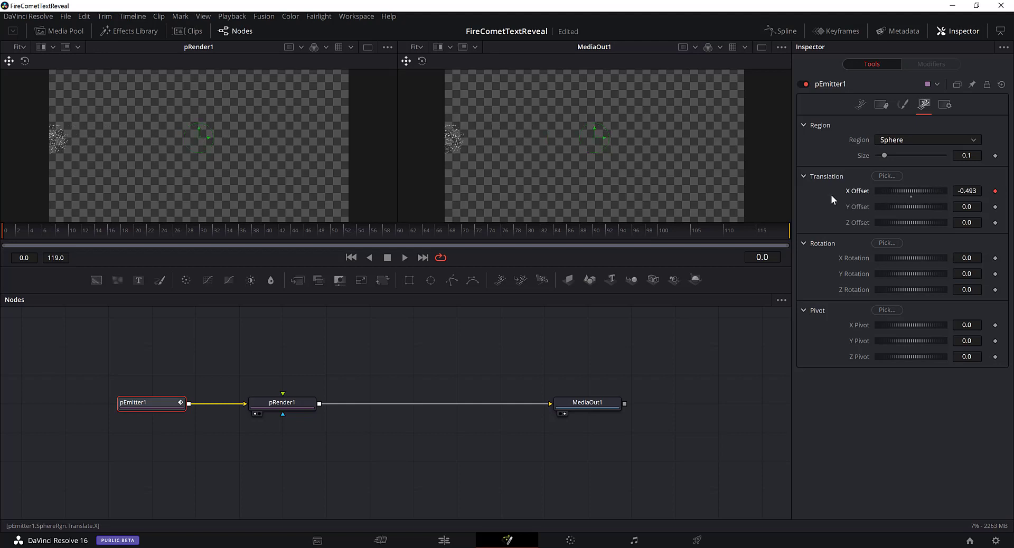
pyautogui.hotkey('ctrl', 'z')
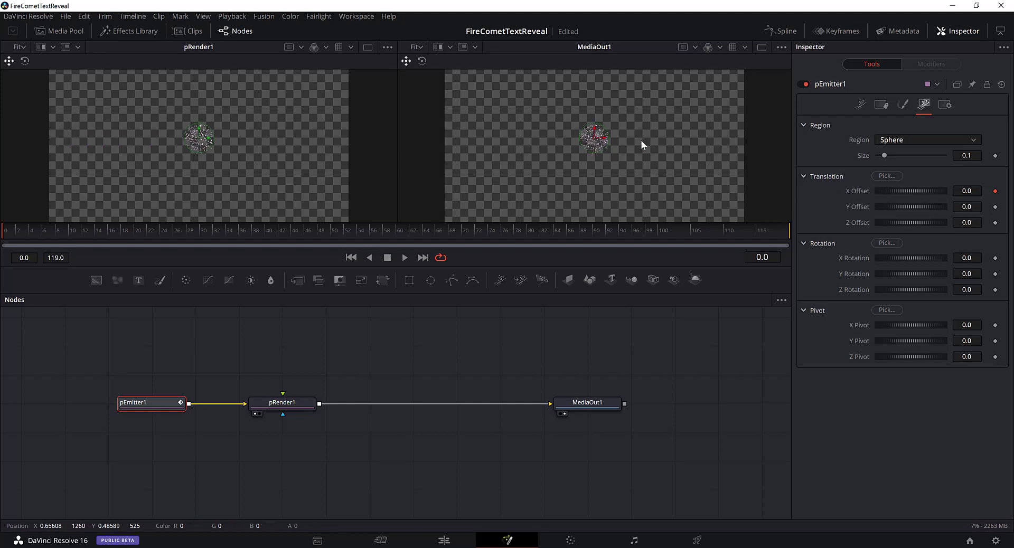
pyautogui.moveTo(918, 189); pyautogui.dragTo(908, 192)
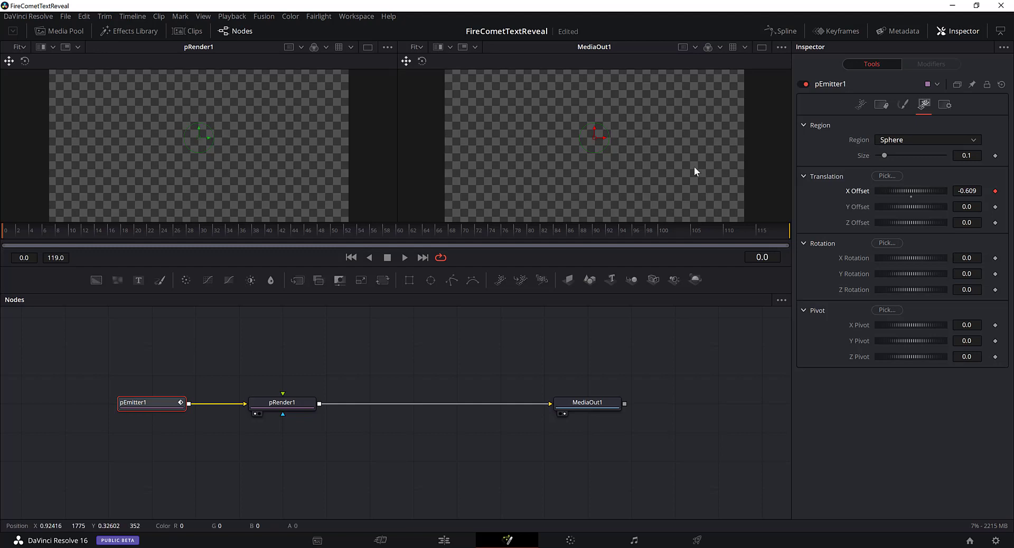
# Keyframe the emitter region's X Offset to 1.71 at frame 86 and play the animation
pyautogui.moveTo(176, 231); pyautogui.dragTo(570, 236)
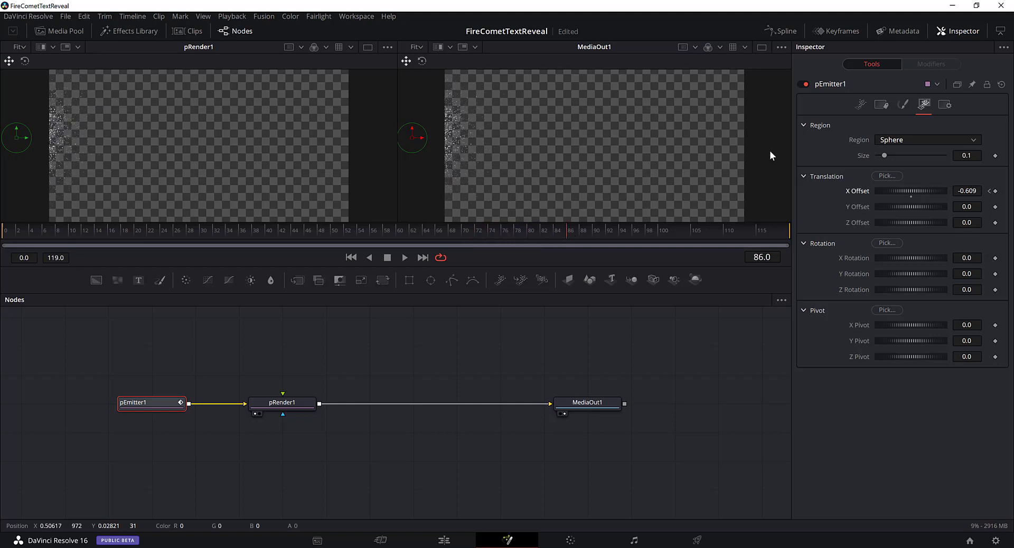
pyautogui.moveTo(911, 192)
pyautogui.mouseDown()
pyautogui.moveTo(945, 191)
pyautogui.moveTo(927, 195)
pyautogui.mouseUp()
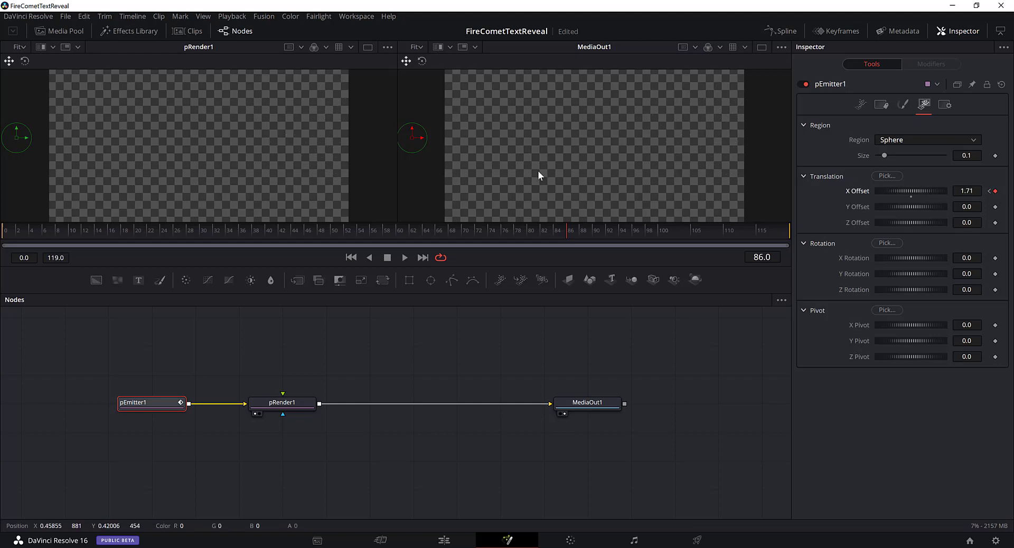
pyautogui.click(403, 258)
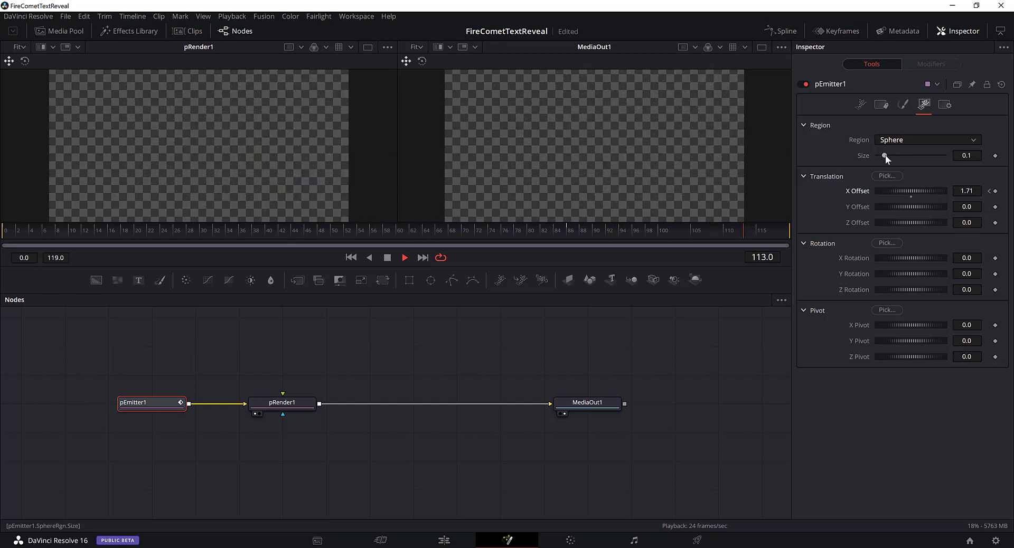
# Shrink the emitter's sphere region slightly and color the particles red with saturation 0.687 and value 0.913
pyautogui.moveTo(885, 156); pyautogui.dragTo(880, 157)
pyautogui.click(907, 105)
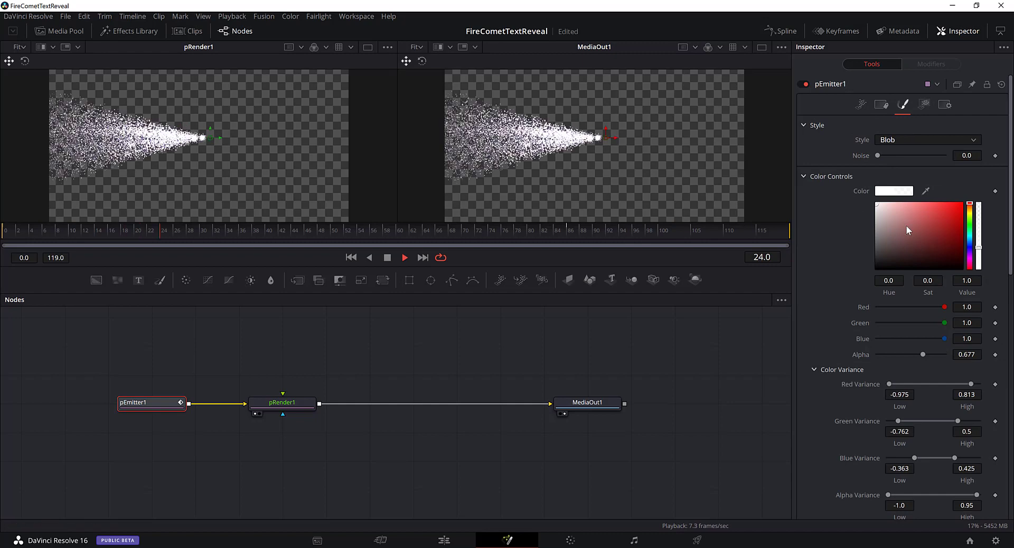
pyautogui.moveTo(906, 225); pyautogui.dragTo(937, 212)
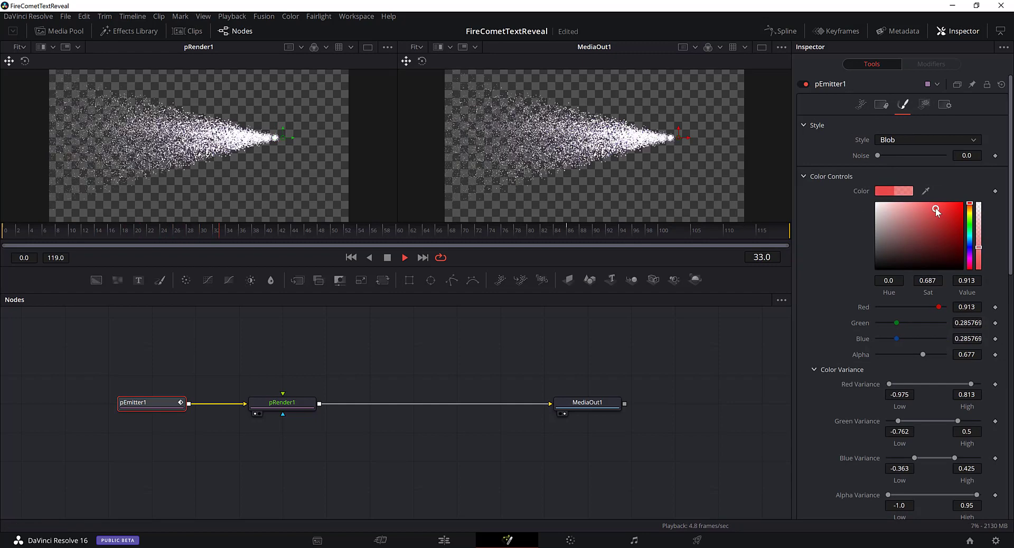
# Change the Color Over Life gradient to a muted red with saturation 0.602 and value 0.638
pyautogui.scroll(-2, 943, 311)
pyautogui.scroll(-8, 943, 312)
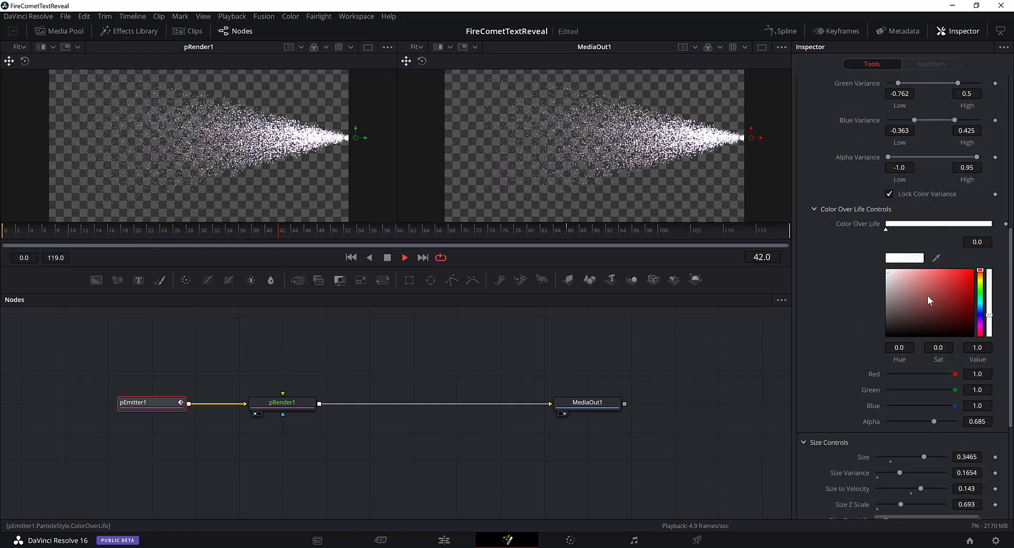
pyautogui.moveTo(928, 296); pyautogui.dragTo(939, 299)
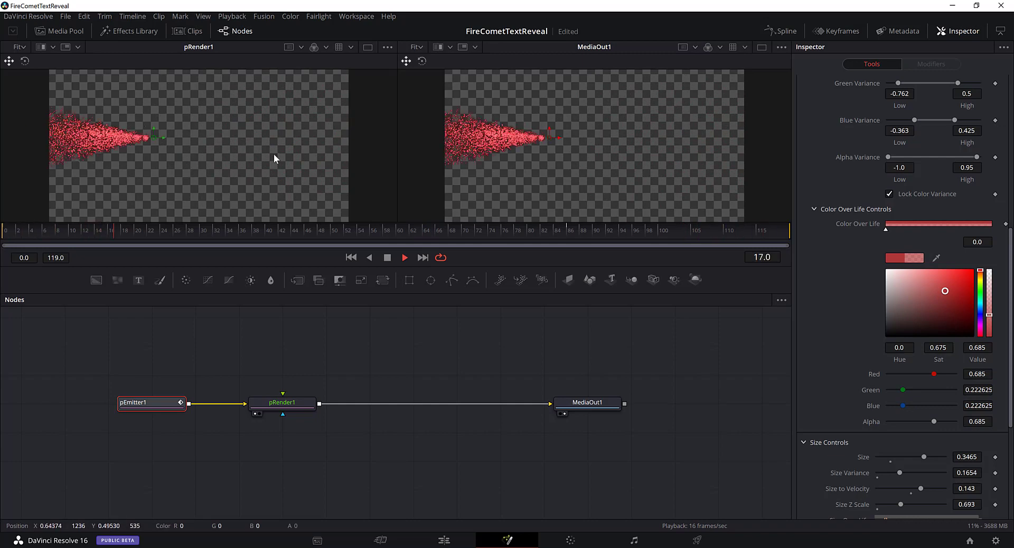
pyautogui.click(945, 286)
pyautogui.moveTo(945, 286); pyautogui.dragTo(938, 293)
# Darken the particles' base color to a red with saturation 0.633 and value 0.551
pyautogui.scroll(10, 934, 235)
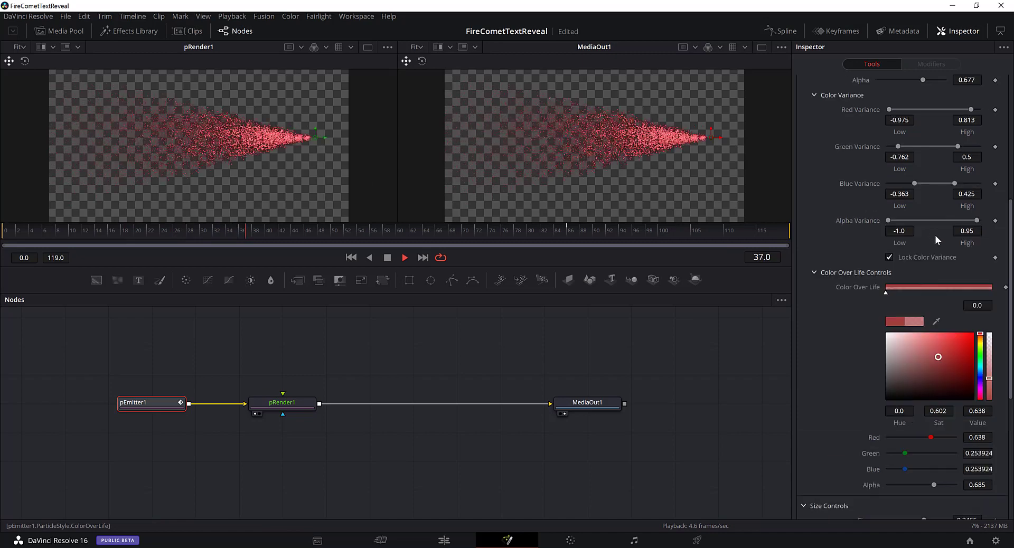
pyautogui.moveTo(940, 197)
pyautogui.mouseDown()
pyautogui.moveTo(964, 214)
pyautogui.moveTo(938, 216)
pyautogui.mouseUp()
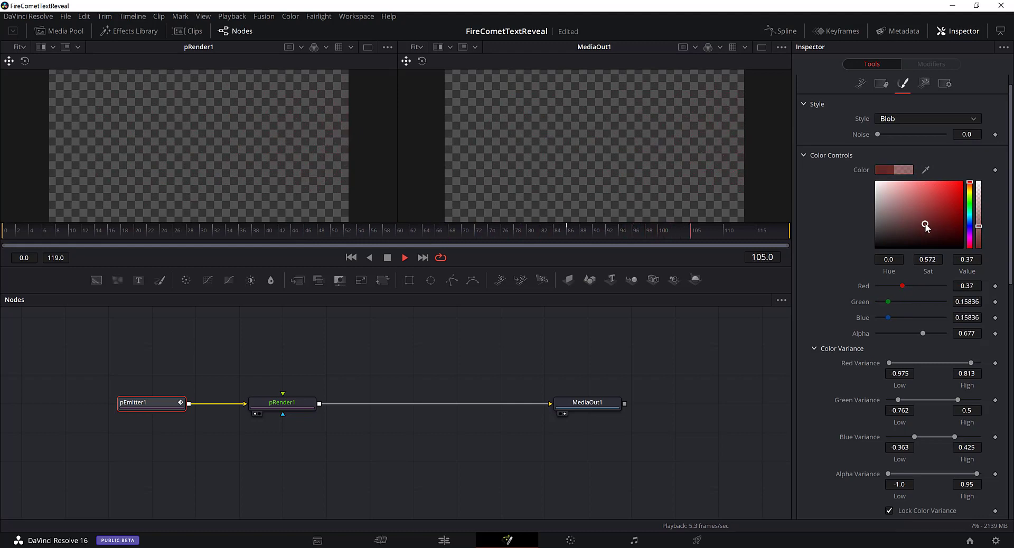
pyautogui.moveTo(915, 222)
pyautogui.mouseDown()
pyautogui.moveTo(919, 209)
pyautogui.moveTo(963, 218)
pyautogui.moveTo(930, 212)
pyautogui.mouseUp()
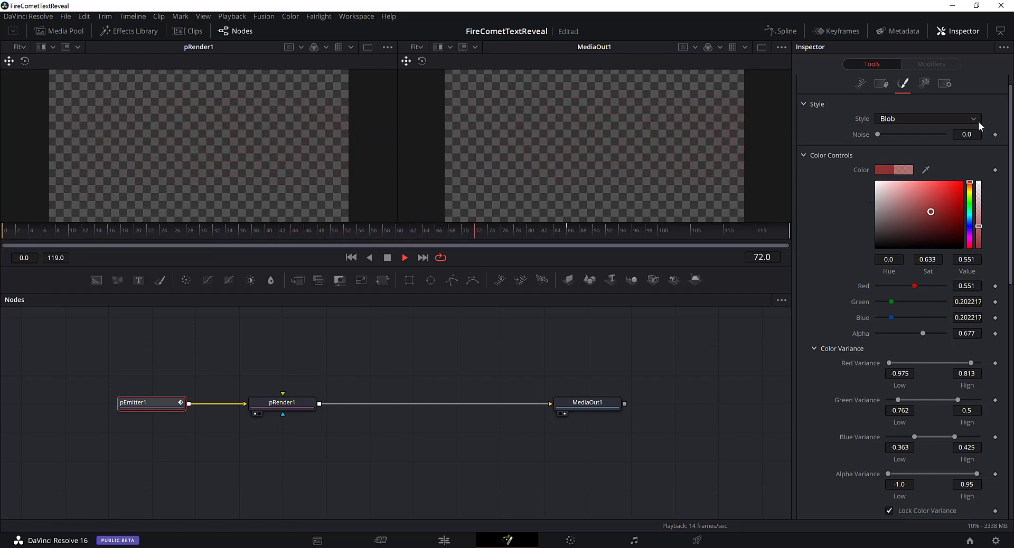
# Open the tool search for adding a node directly after pEmitter1
pyautogui.click(927, 85)
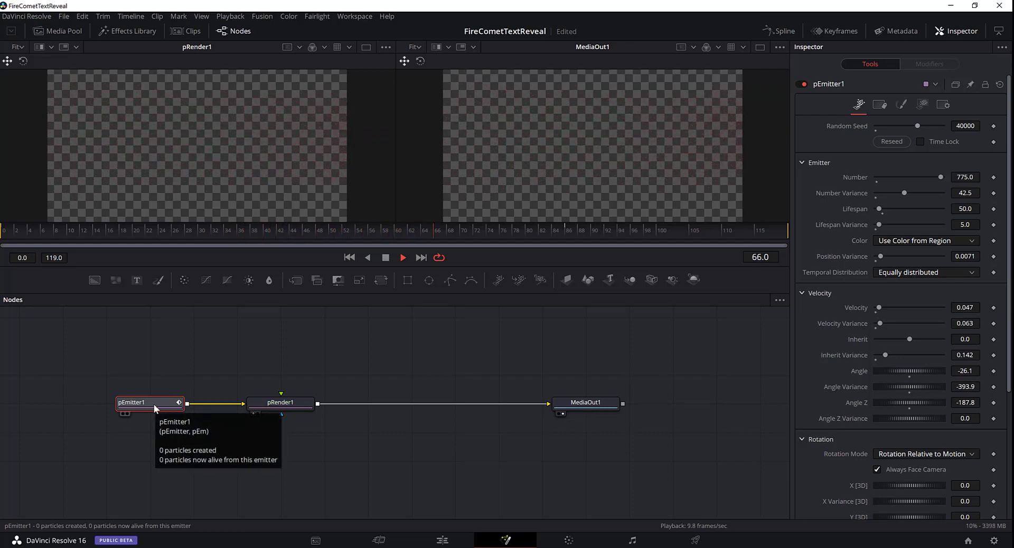
pyautogui.hotkey('shift', 'space')
pyautogui.write('prende')
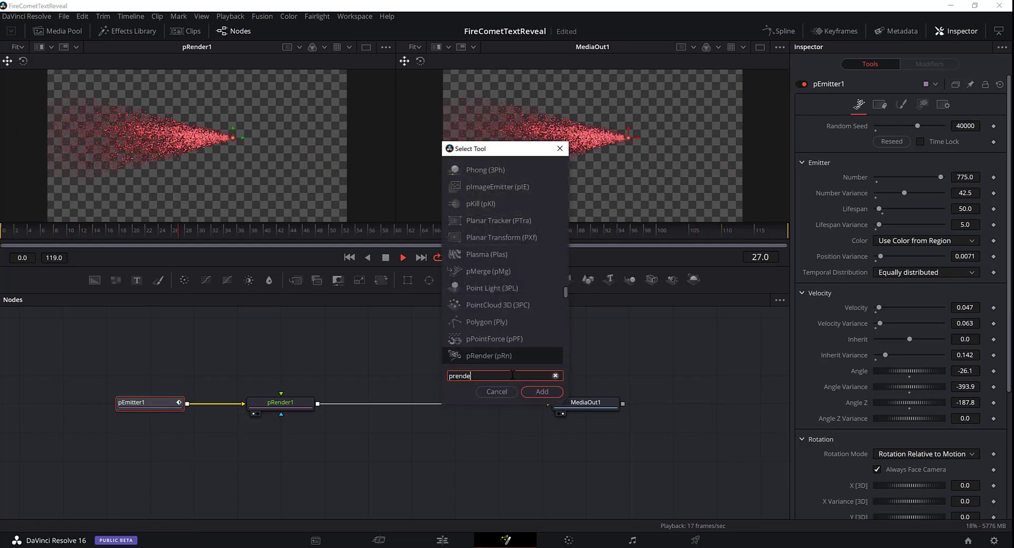
pyautogui.press('BackSpace')
pyautogui.press('BackSpace')
pyautogui.press('BackSpace')
pyautogui.press('BackSpace')
pyautogui.press('BackSpace')
pyautogui.press('BackSpace')
# Insert a pTurbulence node between pEmitter1 and pRender1 and set its Random Seed to 23600
pyautogui.write('turbule')
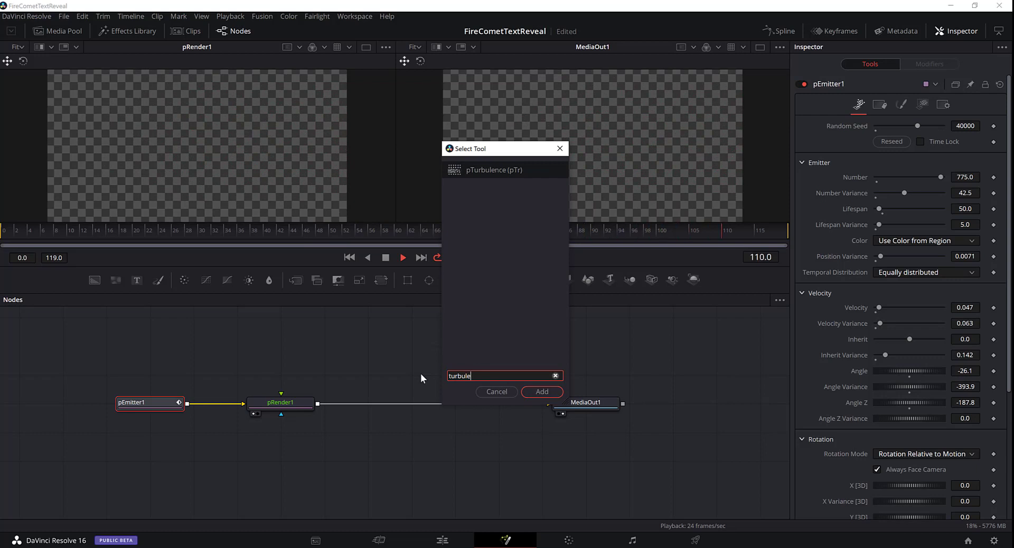
pyautogui.press('Return')
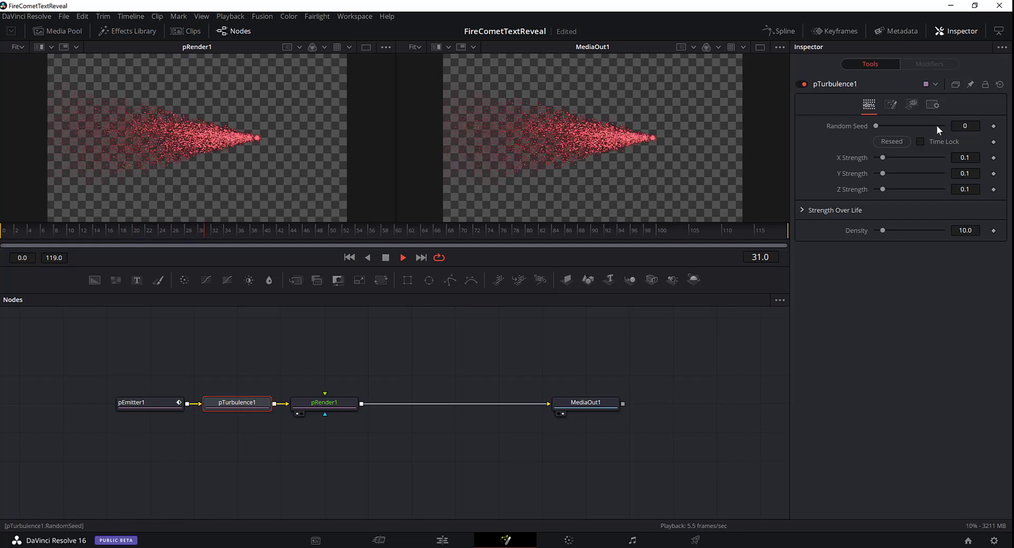
pyautogui.click(966, 126)
pyautogui.write('23')
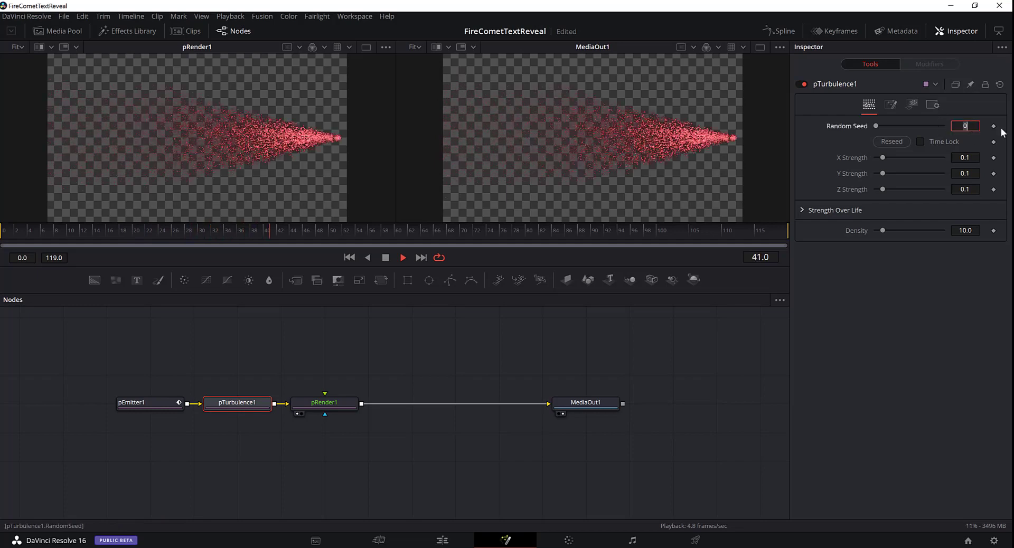
pyautogui.write('600')
pyautogui.press('Tab')
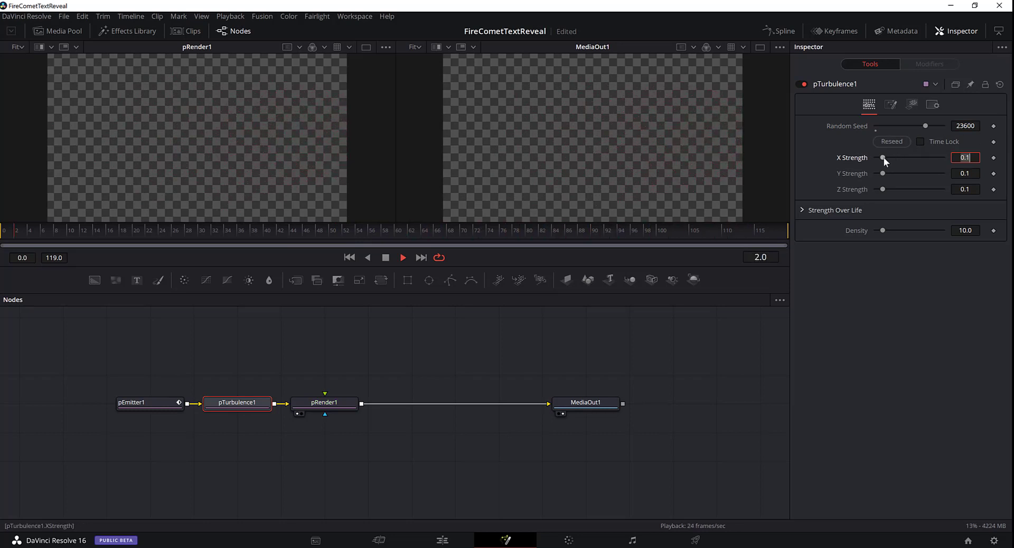
# Set the turbulence's X Strength to 0.039, Y Strength to 0.717 and Density to 7.1
pyautogui.moveTo(883, 157); pyautogui.dragTo(879, 158)
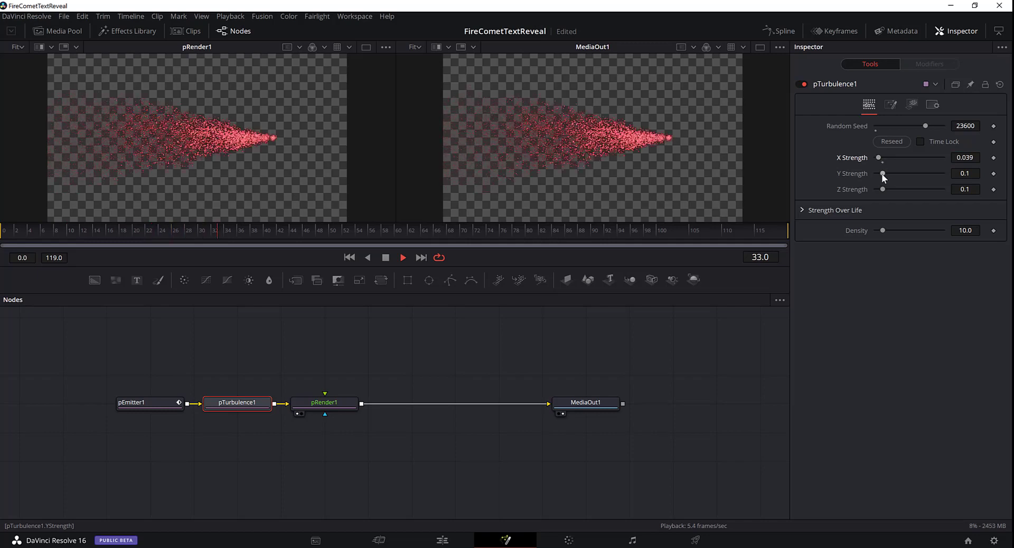
pyautogui.moveTo(882, 174); pyautogui.dragTo(924, 175)
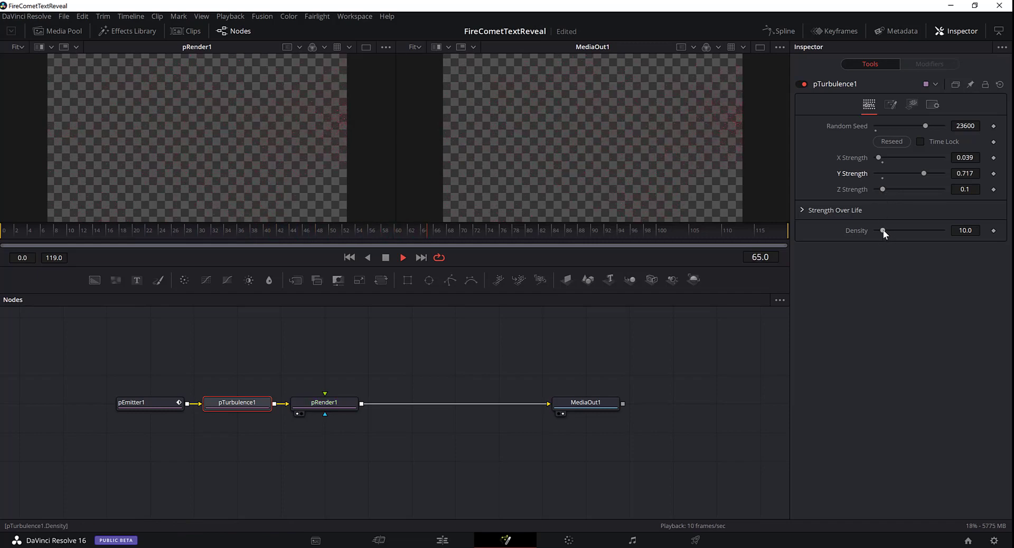
pyautogui.moveTo(883, 232)
pyautogui.mouseDown()
pyautogui.moveTo(895, 231)
pyautogui.moveTo(881, 233)
pyautogui.mouseUp()
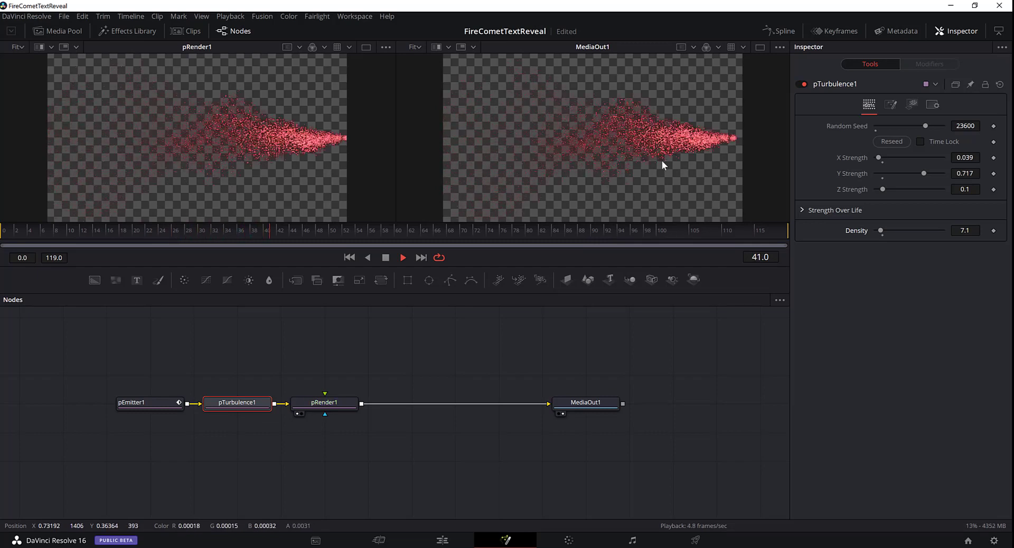
# Stop playback and insert a Soft Glow node directly after pRender1
pyautogui.click(349, 408)
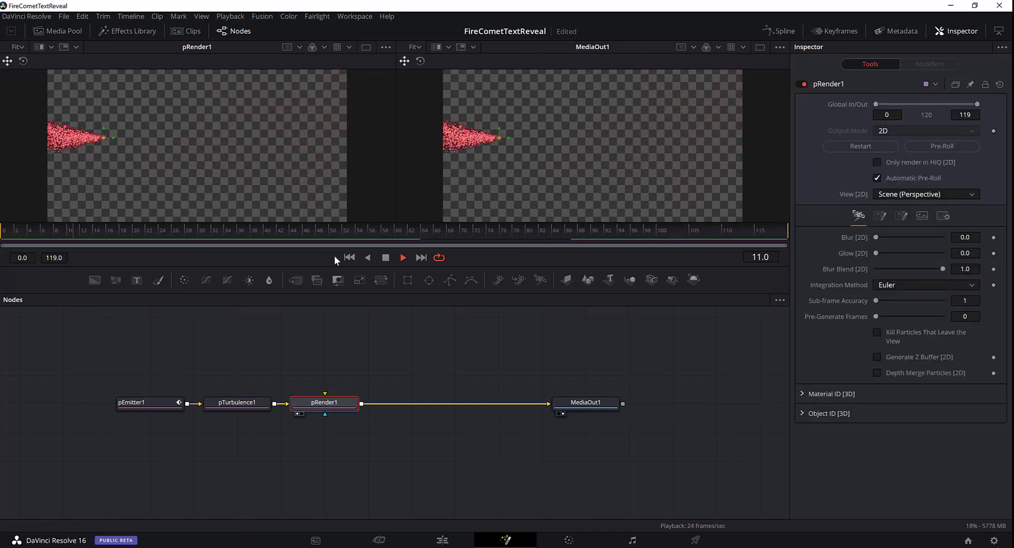
pyautogui.click(386, 257)
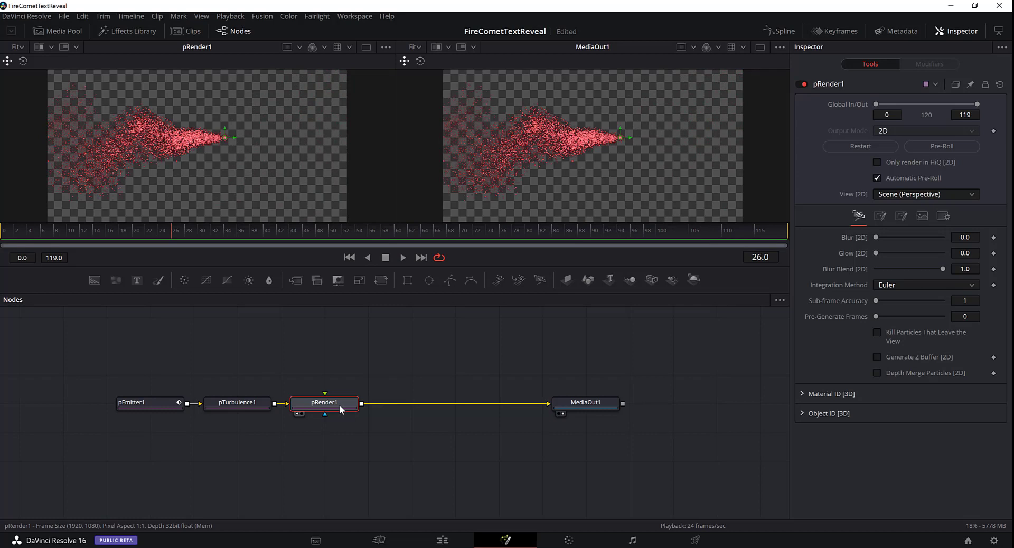
pyautogui.hotkey('shift', 'space')
pyautogui.write('softg')
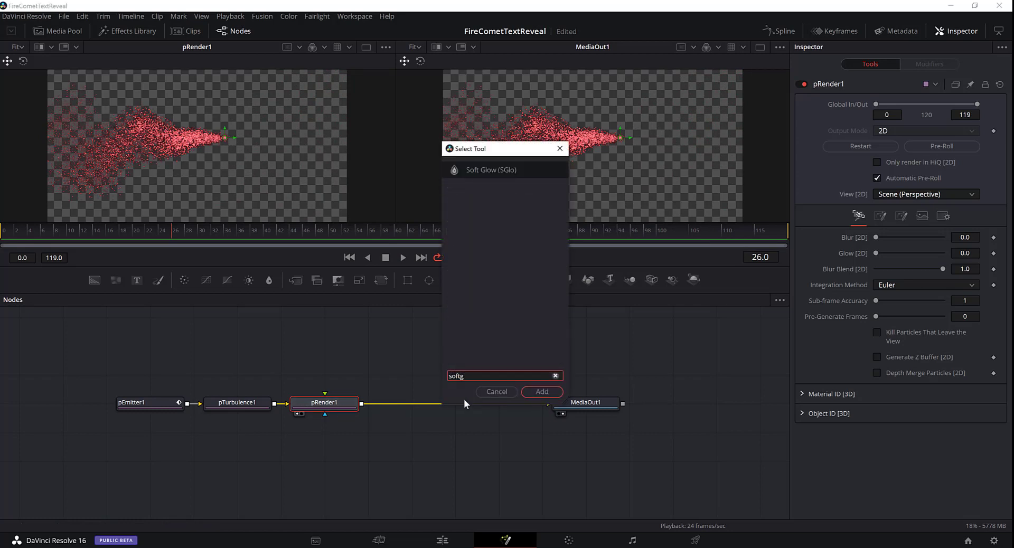
pyautogui.press('Return')
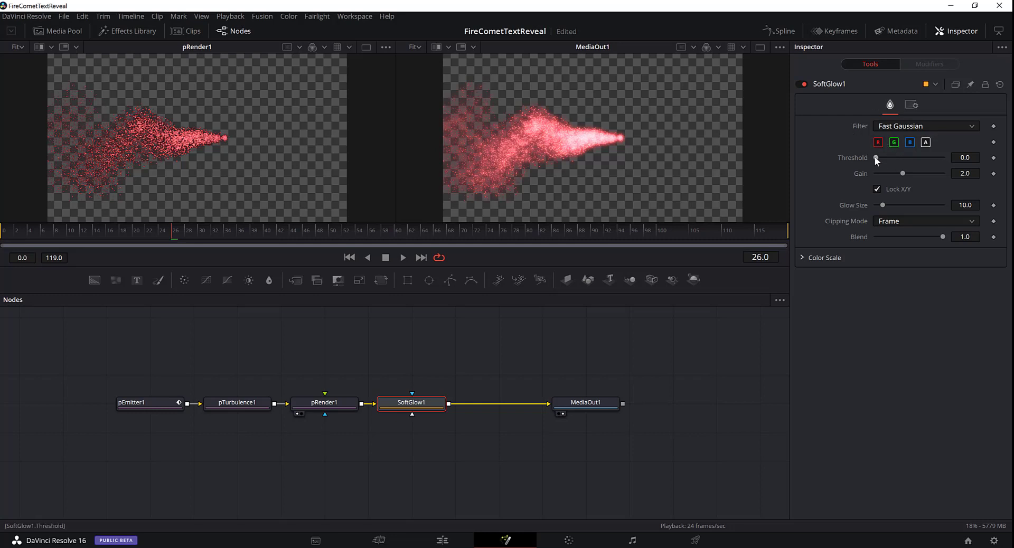
# Set the soft glow's Gain to 2.52 and Blend to 0.701, keeping Threshold at 0.0
pyautogui.moveTo(875, 157); pyautogui.dragTo(901, 159)
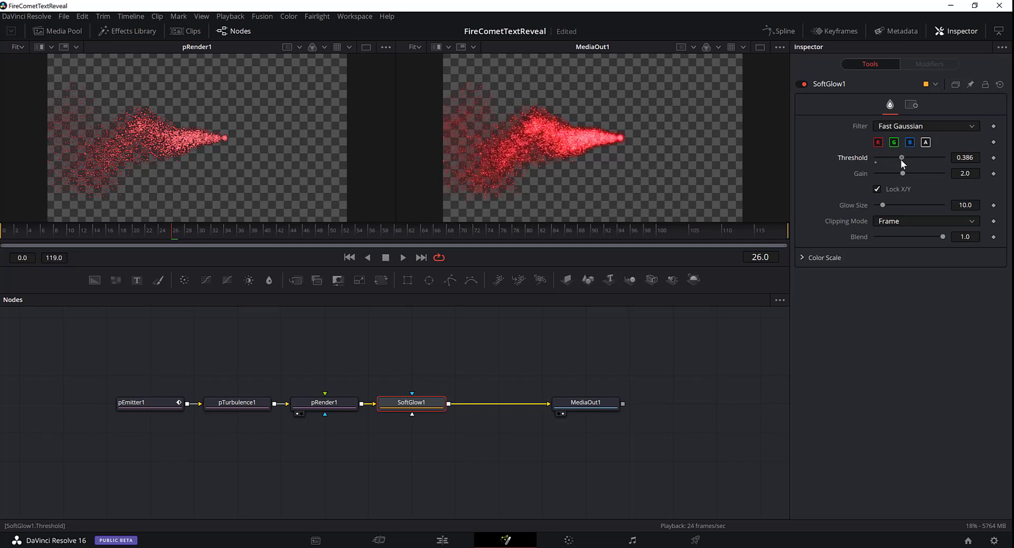
pyautogui.moveTo(901, 159)
pyautogui.mouseDown()
pyautogui.moveTo(875, 162)
pyautogui.moveTo(909, 174)
pyautogui.mouseUp()
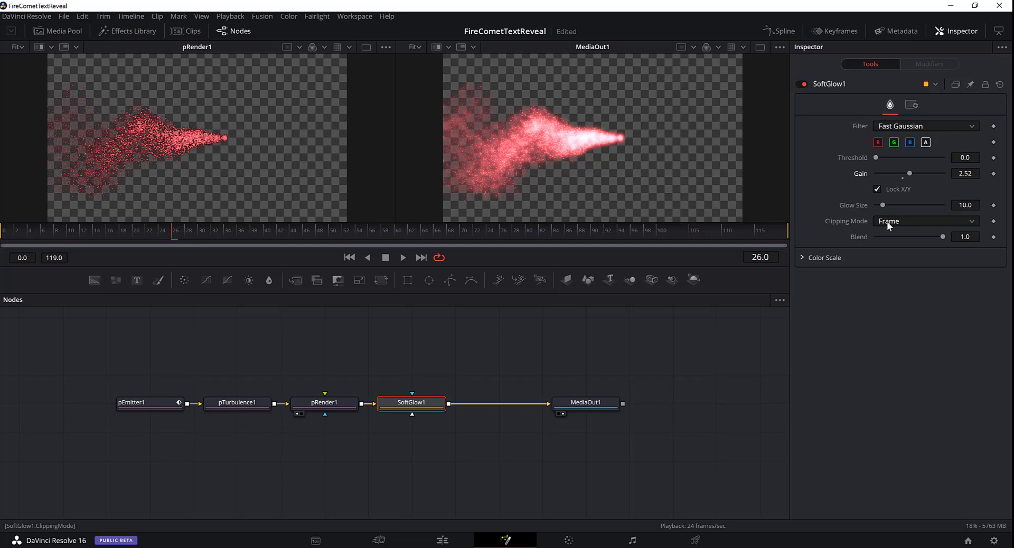
pyautogui.click(800, 258)
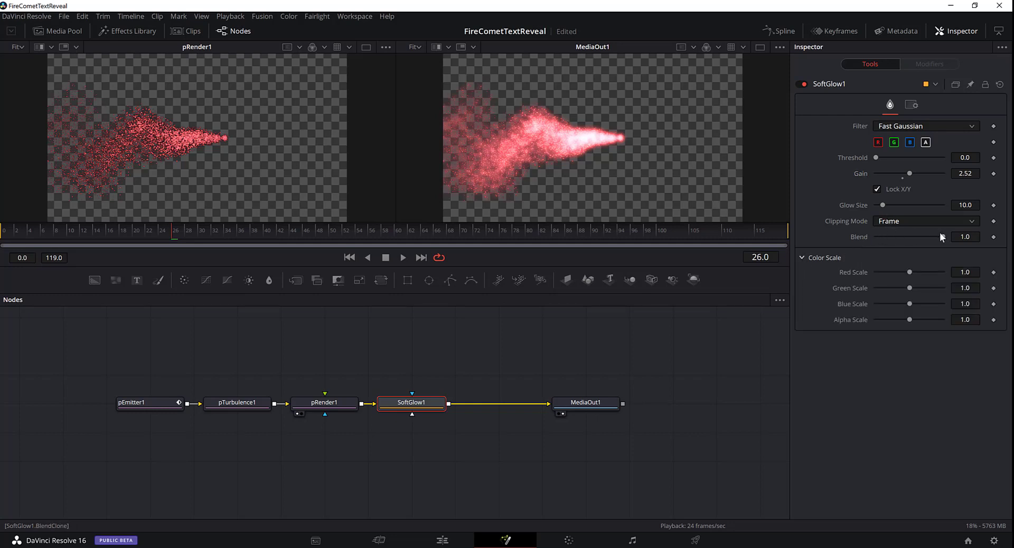
pyautogui.moveTo(942, 236); pyautogui.dragTo(924, 239)
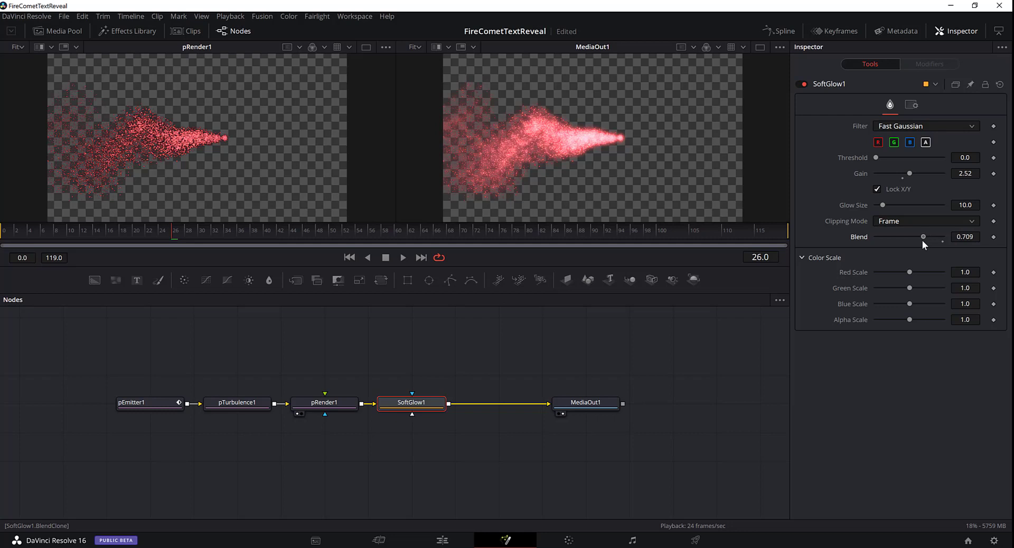
pyautogui.moveTo(921, 241); pyautogui.dragTo(924, 241)
# Set the glow's Red Scale to 2.0, Green to 1.291, Blue to 1.039 and Alpha to 1.024, and preview the animation
pyautogui.moveTo(911, 271); pyautogui.dragTo(930, 274)
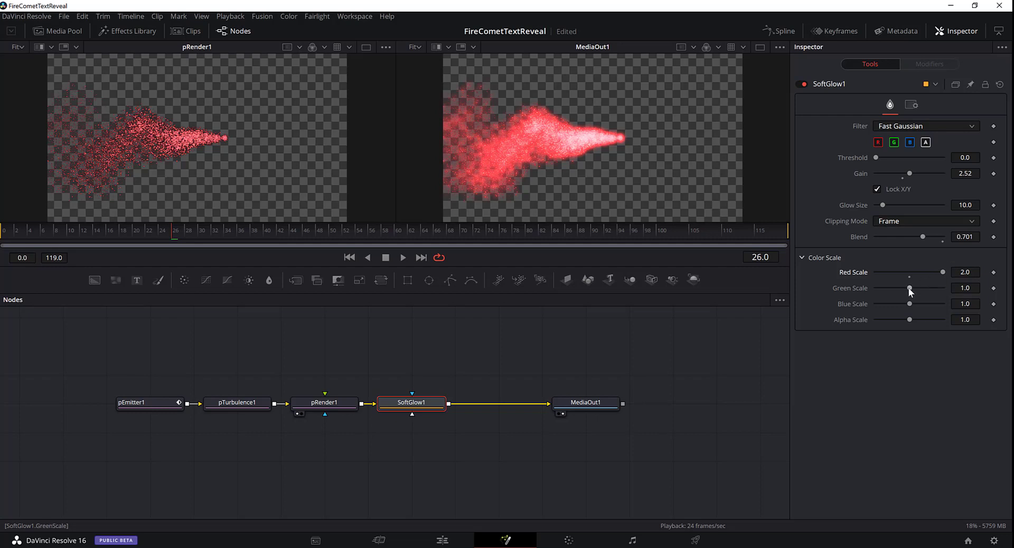
pyautogui.moveTo(908, 289); pyautogui.dragTo(918, 290)
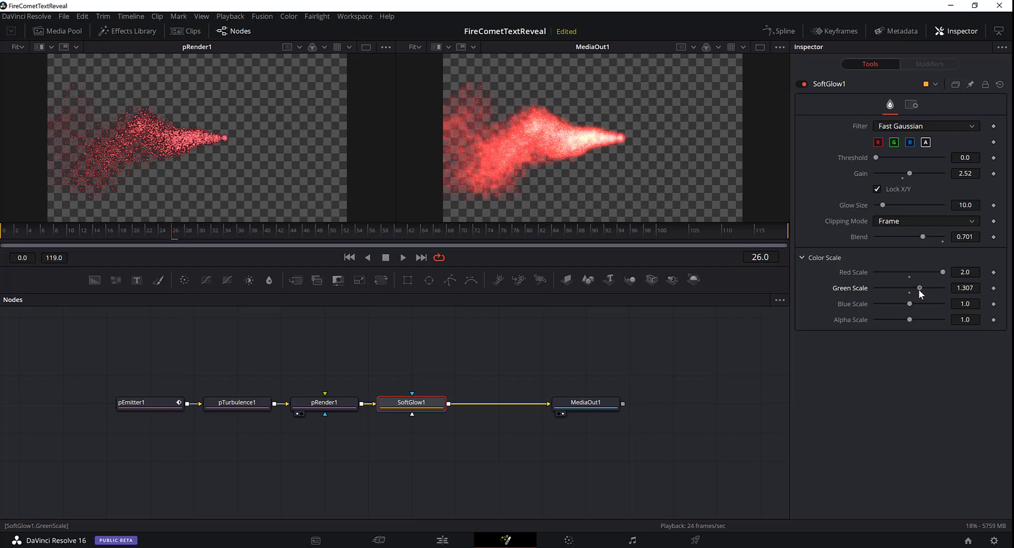
pyautogui.moveTo(918, 290); pyautogui.dragTo(919, 288)
pyautogui.moveTo(910, 306); pyautogui.dragTo(911, 306)
pyautogui.moveTo(909, 320); pyautogui.dragTo(909, 321)
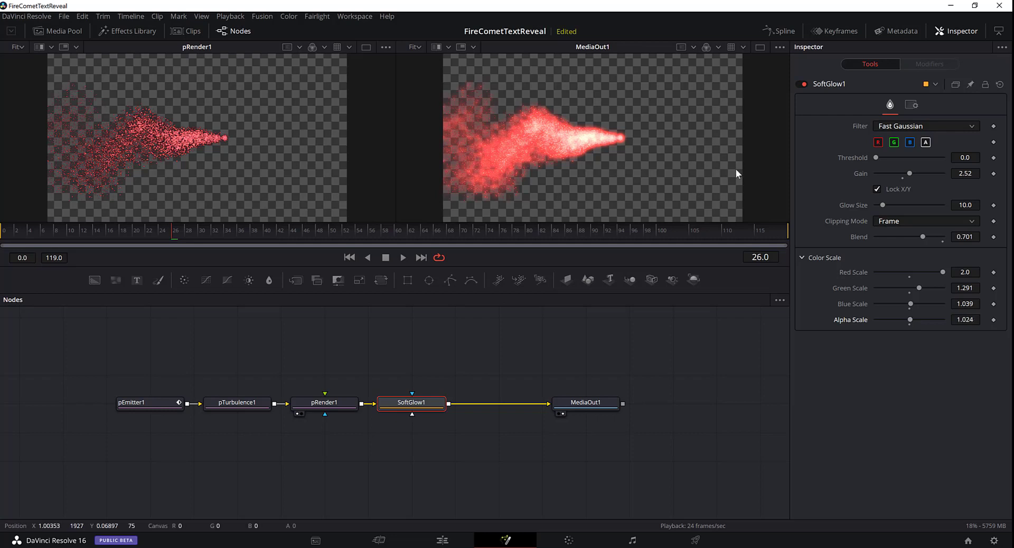
pyautogui.click(405, 259)
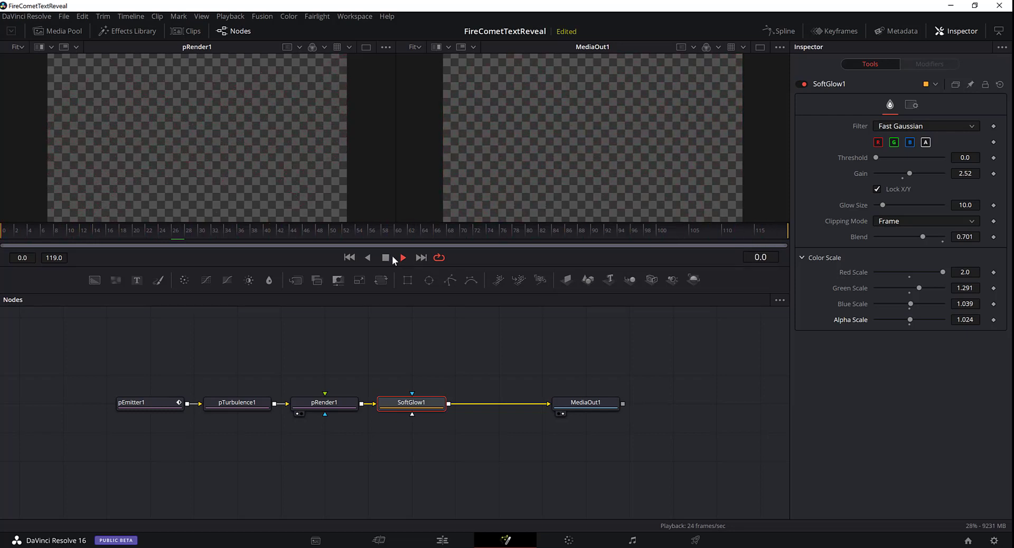
pyautogui.click(386, 258)
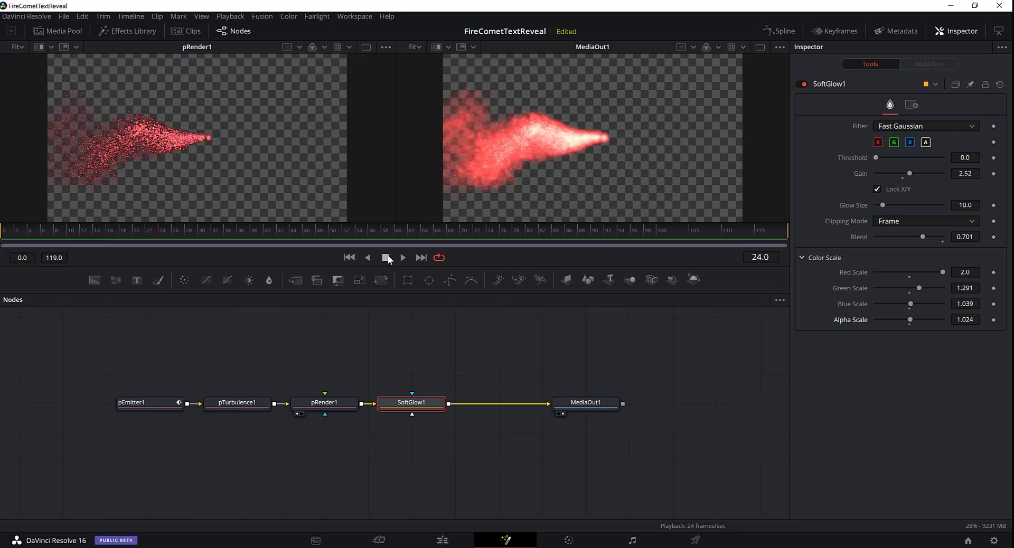
# Set pEmitter1's Number to 800, Random Seed to 49890 and Number Variance to 40.9
pyautogui.click(175, 403)
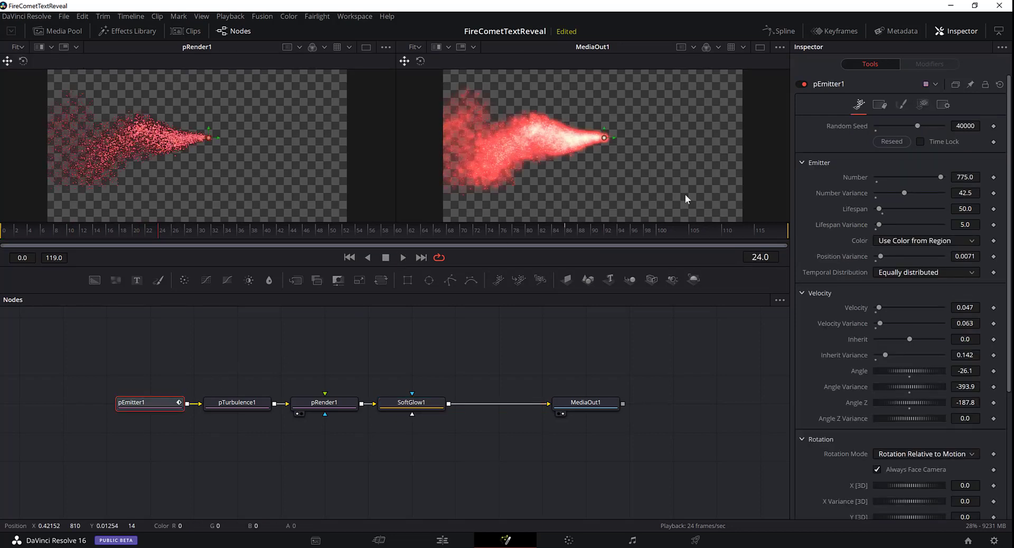
pyautogui.moveTo(941, 177); pyautogui.dragTo(944, 177)
pyautogui.moveTo(917, 126); pyautogui.dragTo(929, 126)
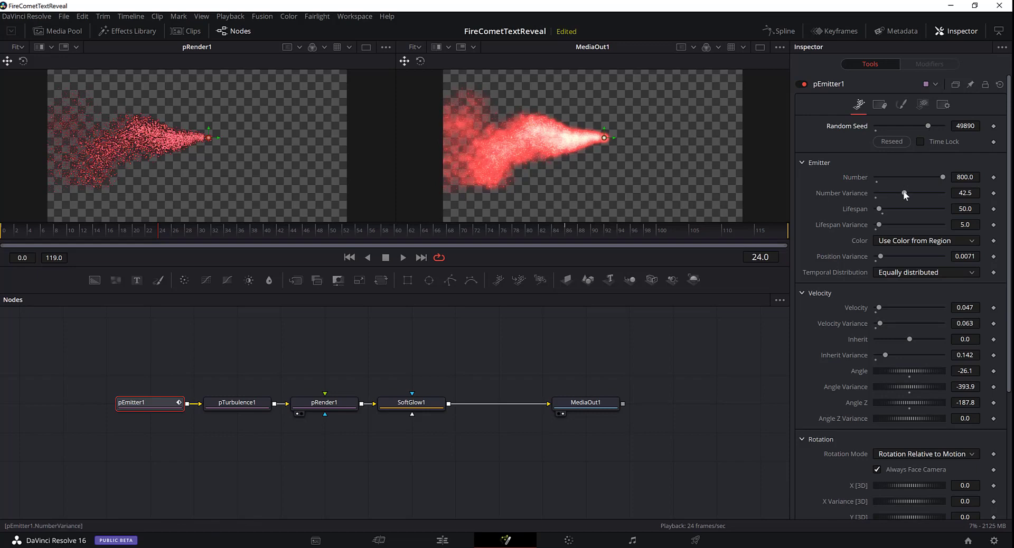
pyautogui.moveTo(904, 193); pyautogui.dragTo(902, 192)
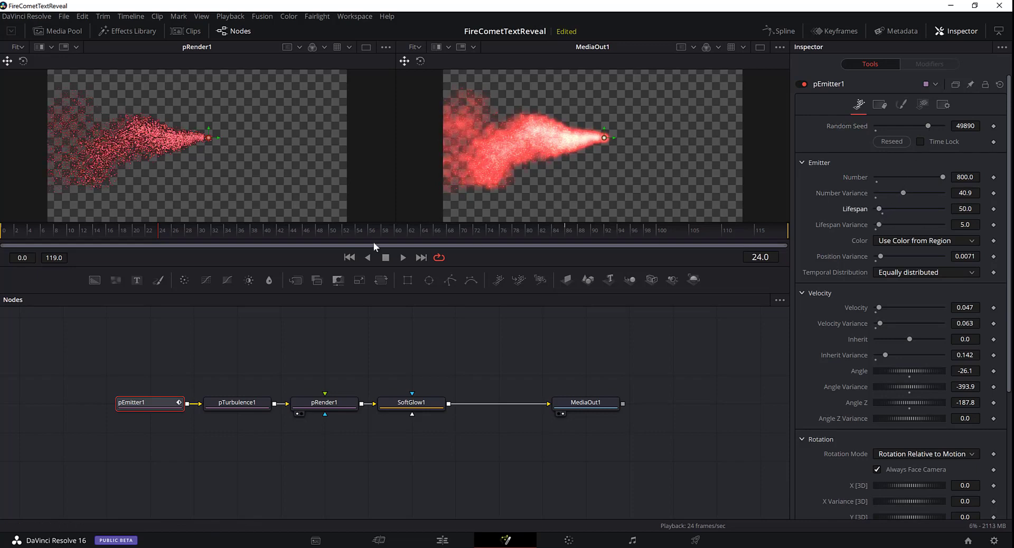
# Set pEmitter1's Lifespan to 59 and check the trail in playback
pyautogui.click(402, 257)
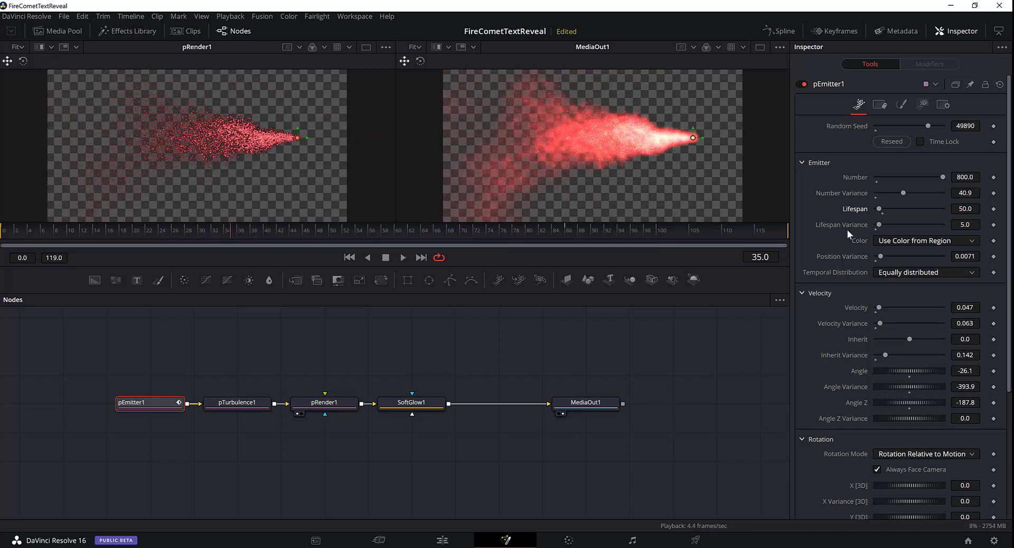
pyautogui.moveTo(879, 209); pyautogui.dragTo(882, 208)
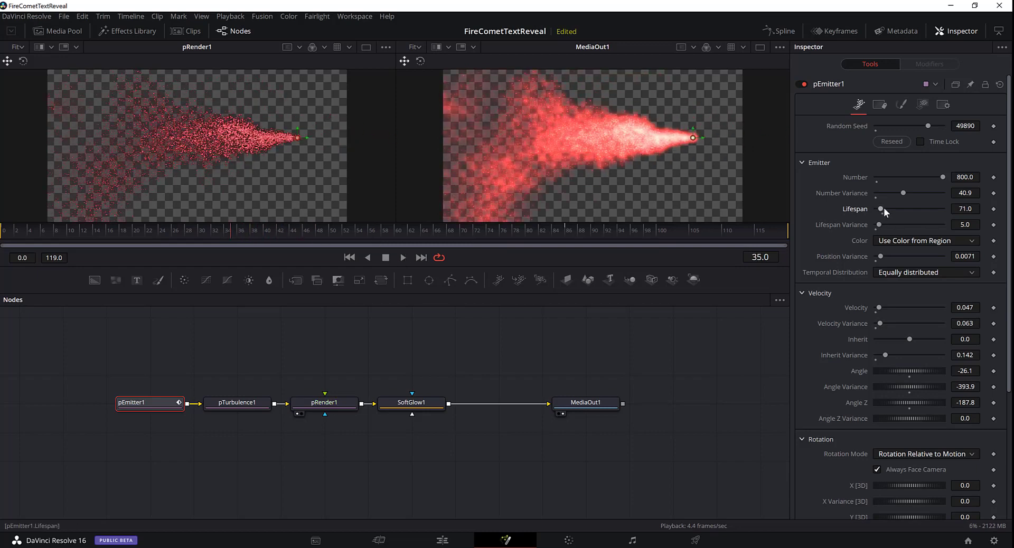
pyautogui.click(969, 209)
pyautogui.write('59')
pyautogui.press('Tab')
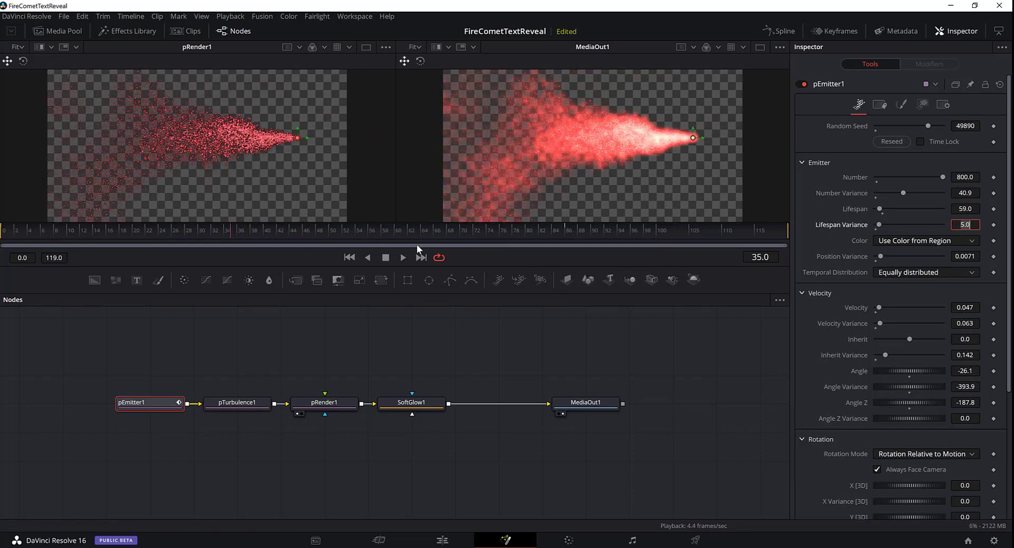
pyautogui.click(403, 257)
pyautogui.click(96, 231)
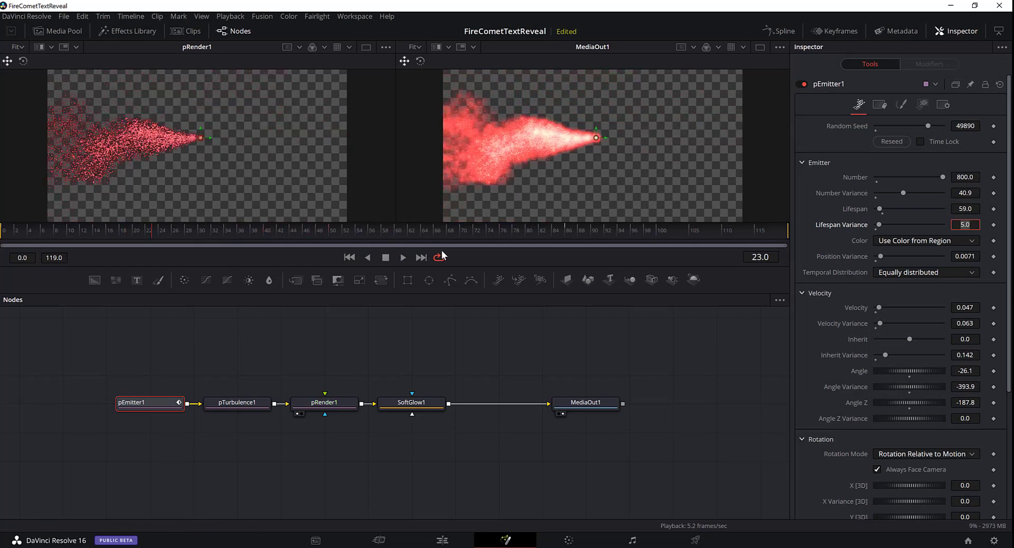
# Try a negative Inherit velocity of -0.56 on pEmitter1
pyautogui.scroll(-1, 917, 268)
pyautogui.moveTo(878, 287); pyautogui.dragTo(879, 286)
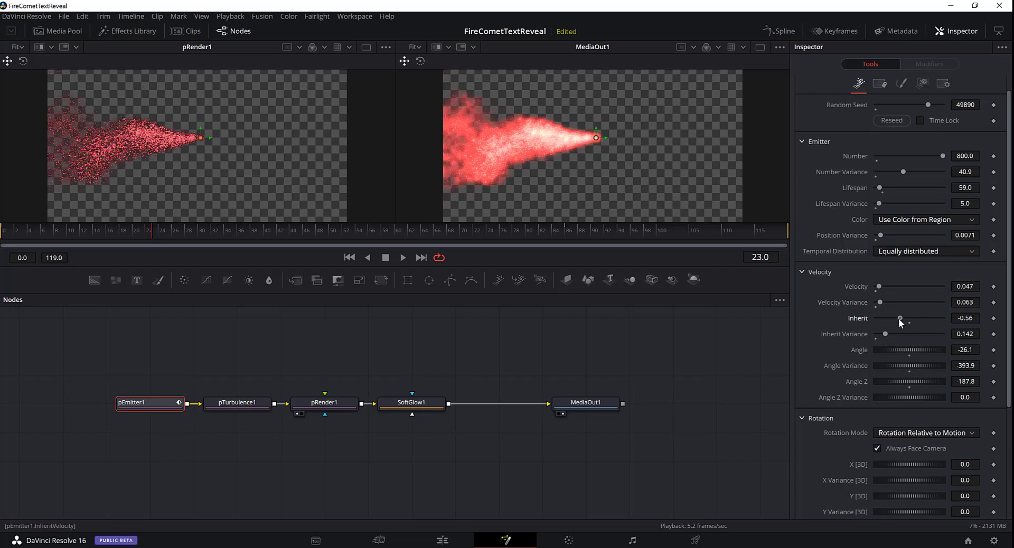
pyautogui.scroll(-2, 900, 333)
pyautogui.scroll(3, 906, 333)
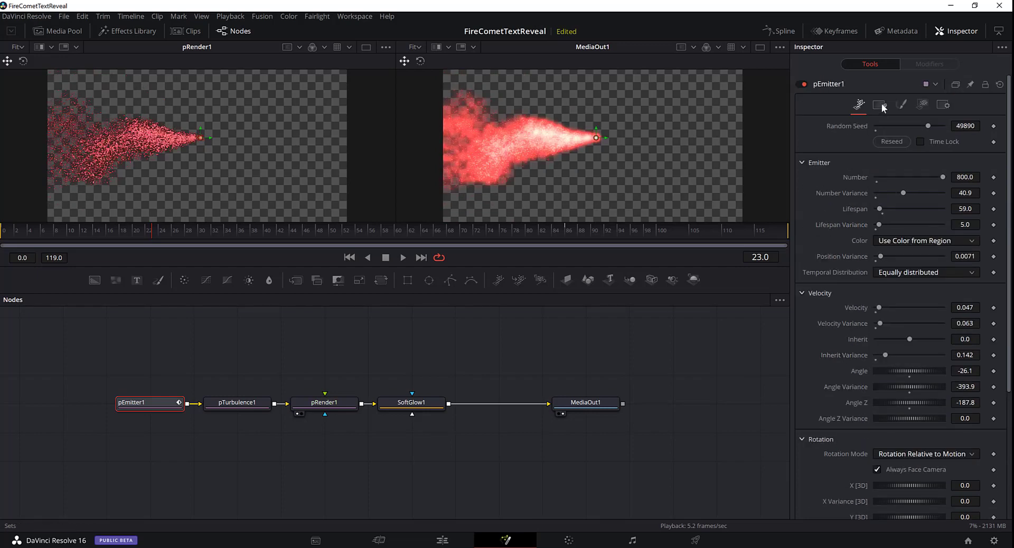
# Slightly brighten the particles' base red and set the Color Over Life red to saturation 0.602 and value 0.638
pyautogui.click(901, 104)
pyautogui.moveTo(930, 231); pyautogui.dragTo(934, 229)
pyautogui.scroll(-13, 933, 248)
pyautogui.moveTo(940, 353)
pyautogui.mouseDown()
pyautogui.moveTo(930, 345)
pyautogui.moveTo(936, 357)
pyautogui.mouseUp()
pyautogui.scroll(-9, 949, 374)
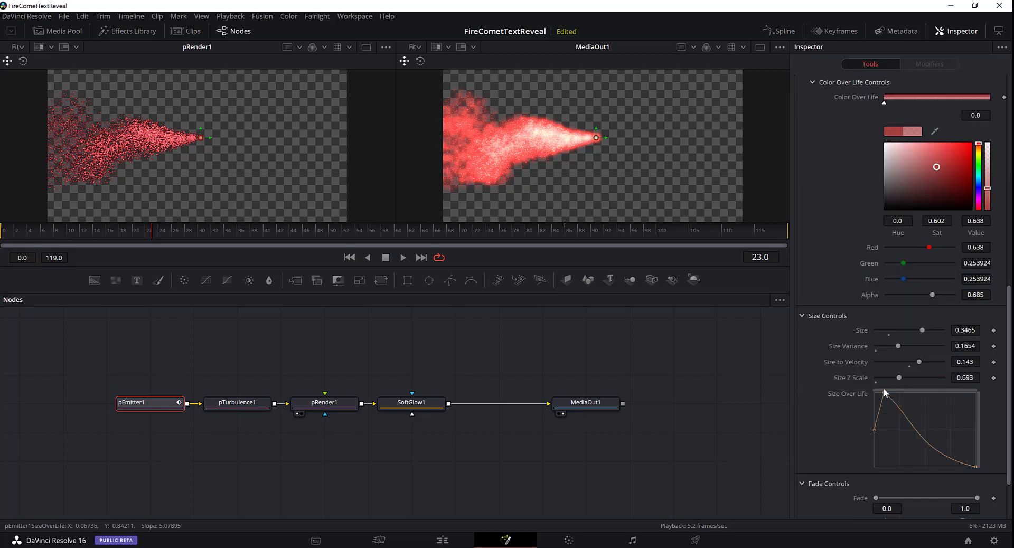
# Reshape the particles' Size Over Life curve to peak almost at the start of life, and fine-tune Burn In
pyautogui.moveTo(885, 393)
pyautogui.mouseDown()
pyautogui.moveTo(876, 393)
pyautogui.moveTo(901, 413)
pyautogui.moveTo(882, 392)
pyautogui.mouseUp()
pyautogui.moveTo(875, 430); pyautogui.dragTo(878, 465)
pyautogui.scroll(3, 878, 465)
pyautogui.moveTo(921, 490); pyautogui.dragTo(880, 477)
pyautogui.scroll(-1, 942, 457)
pyautogui.moveTo(942, 457); pyautogui.dragTo(921, 455)
pyautogui.scroll(-3, 921, 455)
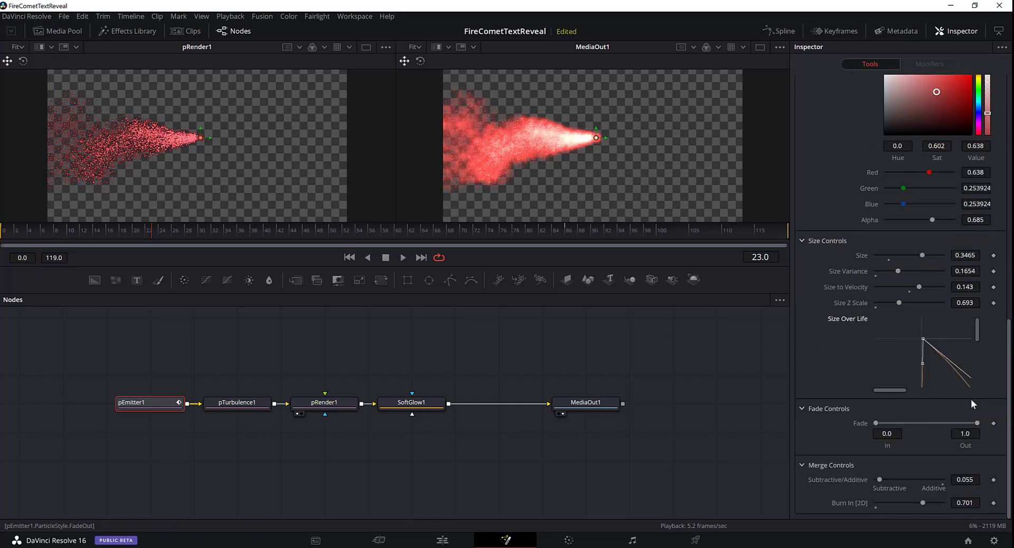
pyautogui.moveTo(918, 503)
pyautogui.mouseDown()
pyautogui.moveTo(939, 505)
pyautogui.moveTo(922, 505)
pyautogui.mouseUp()
# Set the size of pEmitter1's sphere region to 0.02
pyautogui.scroll(10, 927, 317)
pyautogui.click(921, 107)
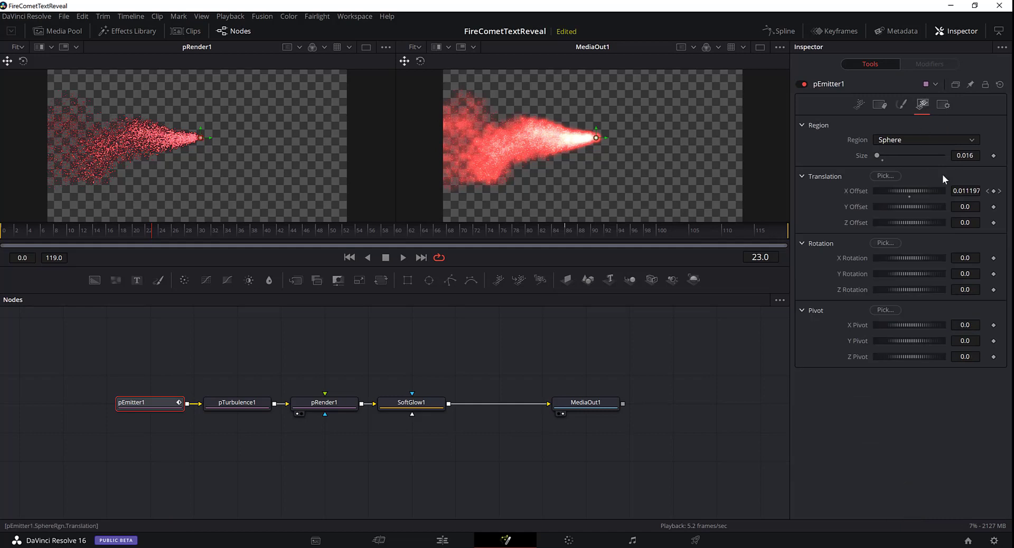
pyautogui.moveTo(877, 155); pyautogui.dragTo(877, 155)
pyautogui.doubleClick(966, 155)
pyautogui.write('0.02')
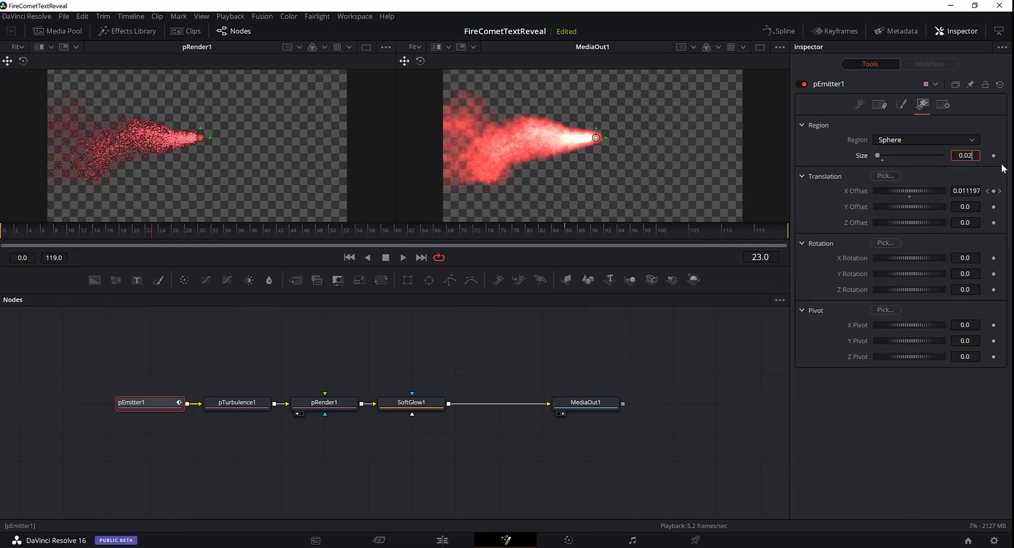
pyautogui.press('Tab')
# Try a Y Strength of 0.843 and a much higher Density on pTurbulence1 during playback, undoing each change
pyautogui.click(239, 407)
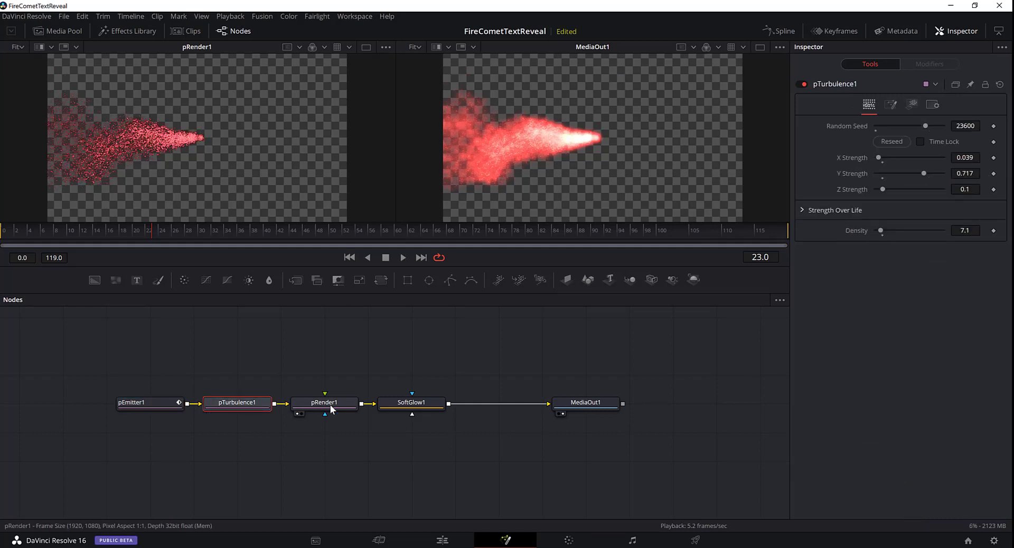
pyautogui.click(331, 404)
pyautogui.click(262, 408)
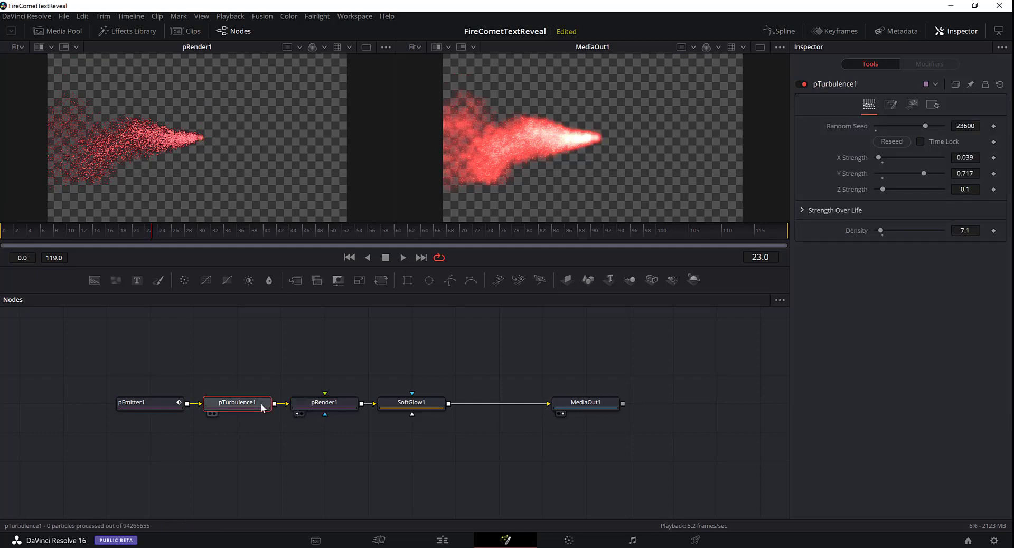
pyautogui.click(396, 257)
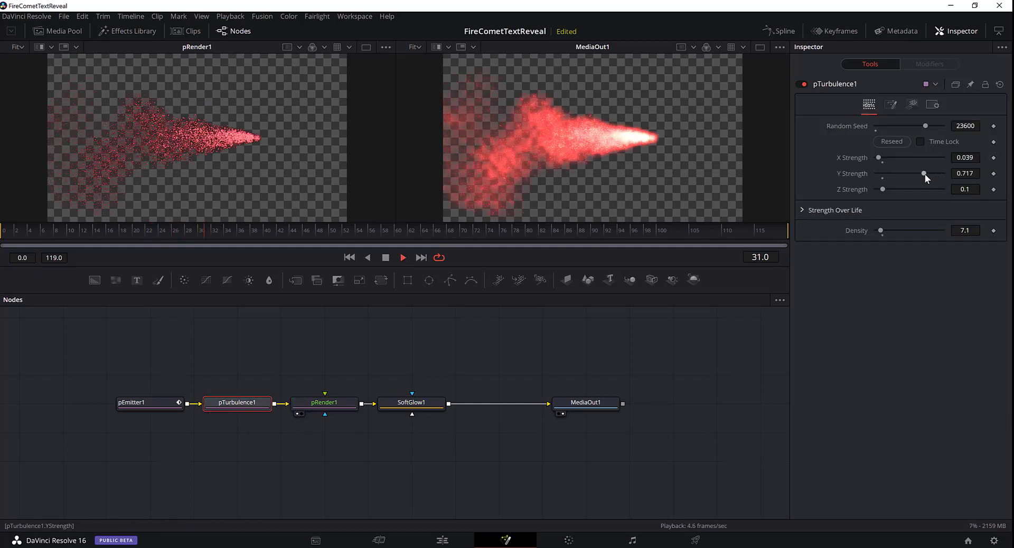
pyautogui.moveTo(925, 174)
pyautogui.mouseDown()
pyautogui.moveTo(907, 174)
pyautogui.moveTo(933, 173)
pyautogui.mouseUp()
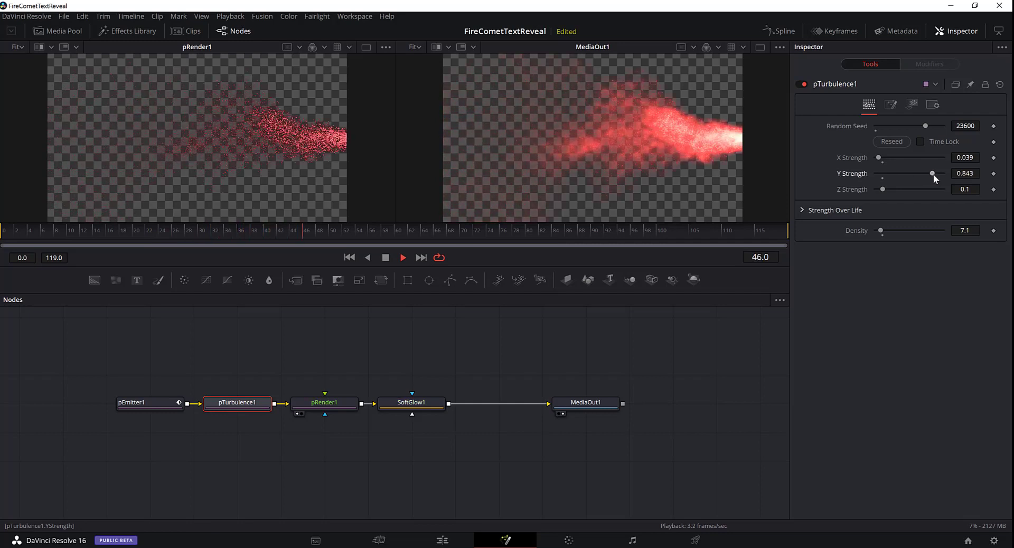
pyautogui.hotkey('ctrl', 'z')
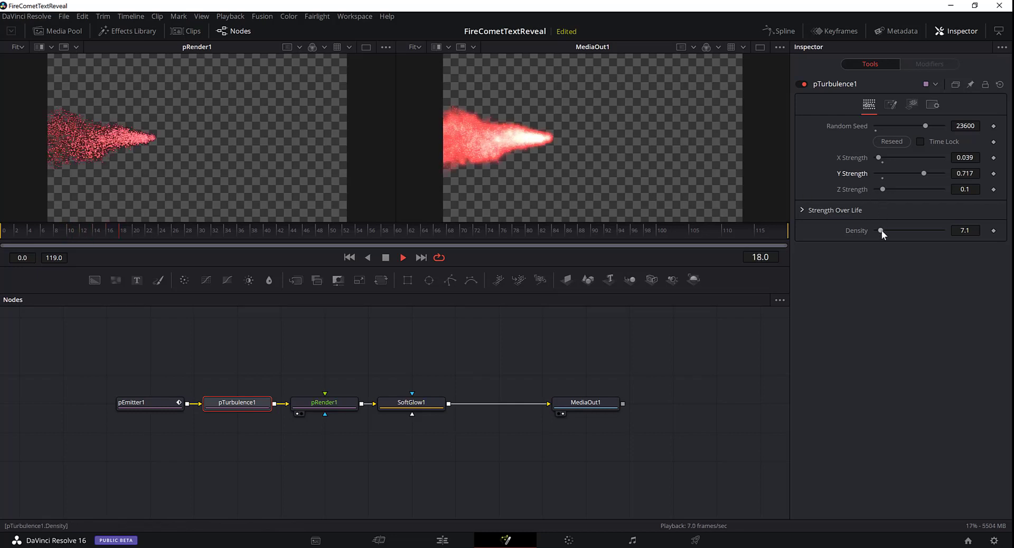
pyautogui.moveTo(882, 230); pyautogui.dragTo(939, 233)
pyautogui.hotkey('ctrl', 'z')
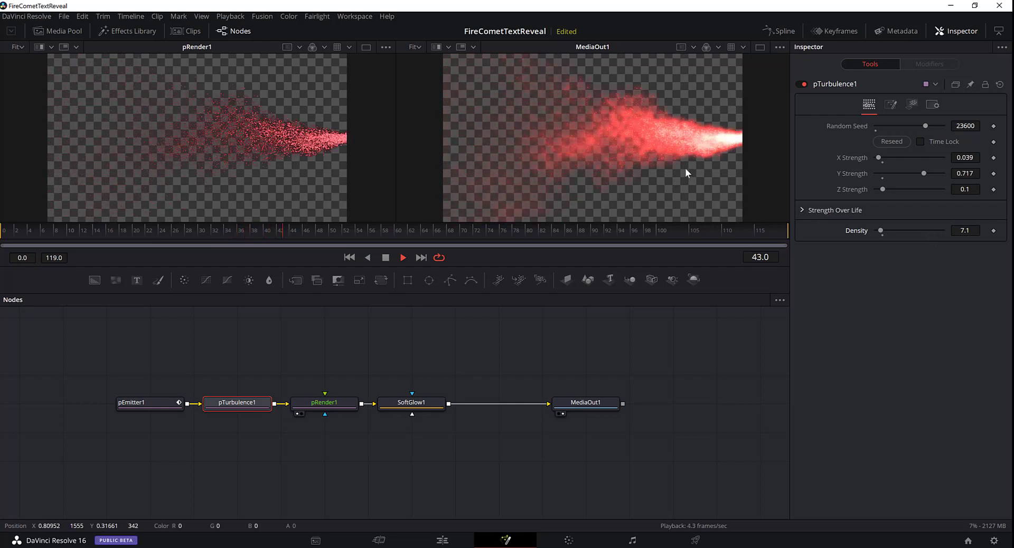
# Stop playback and insert a Directional Blur node between SoftGlow1 and MediaOut1
pyautogui.click(417, 404)
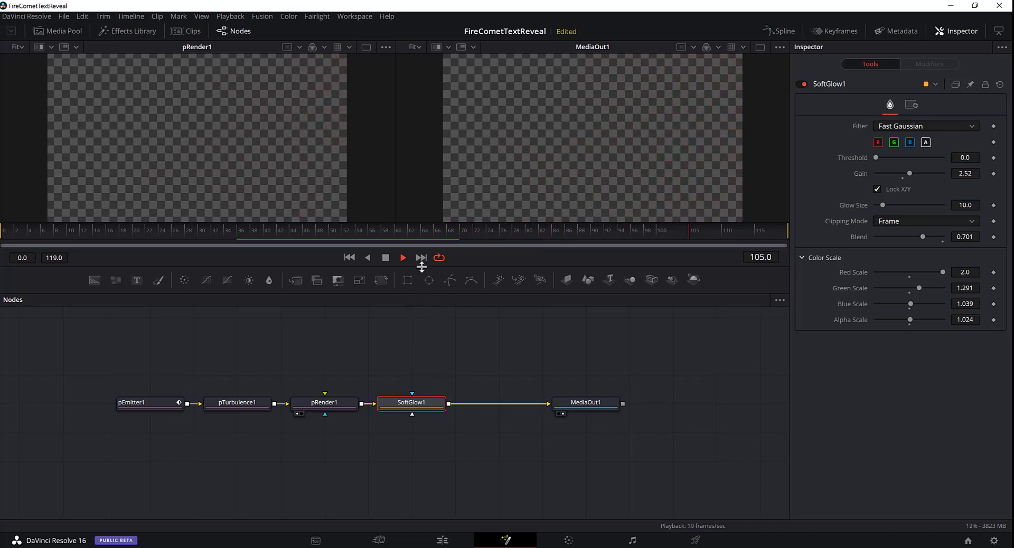
pyautogui.click(385, 258)
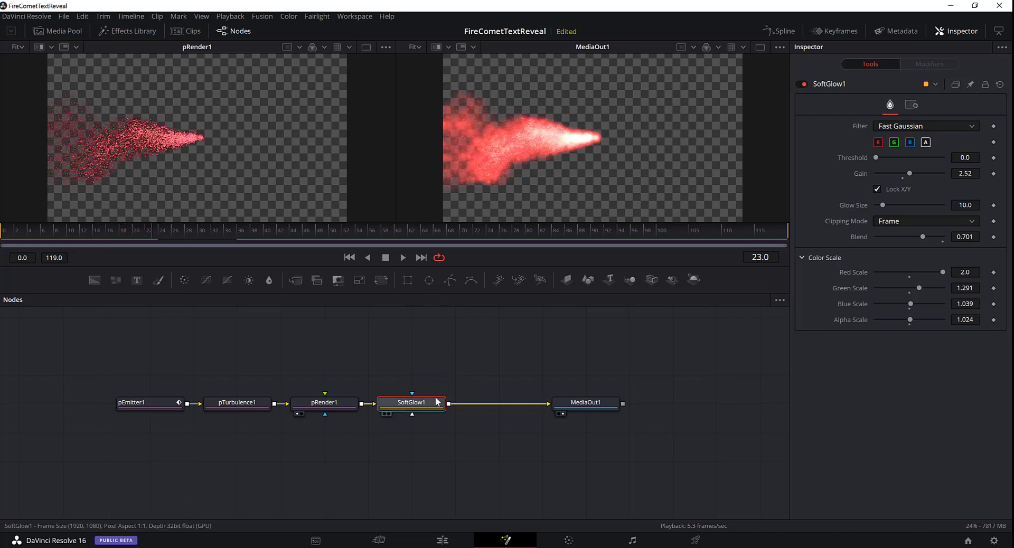
pyautogui.hotkey('shift', 'space')
pyautogui.write('softg')
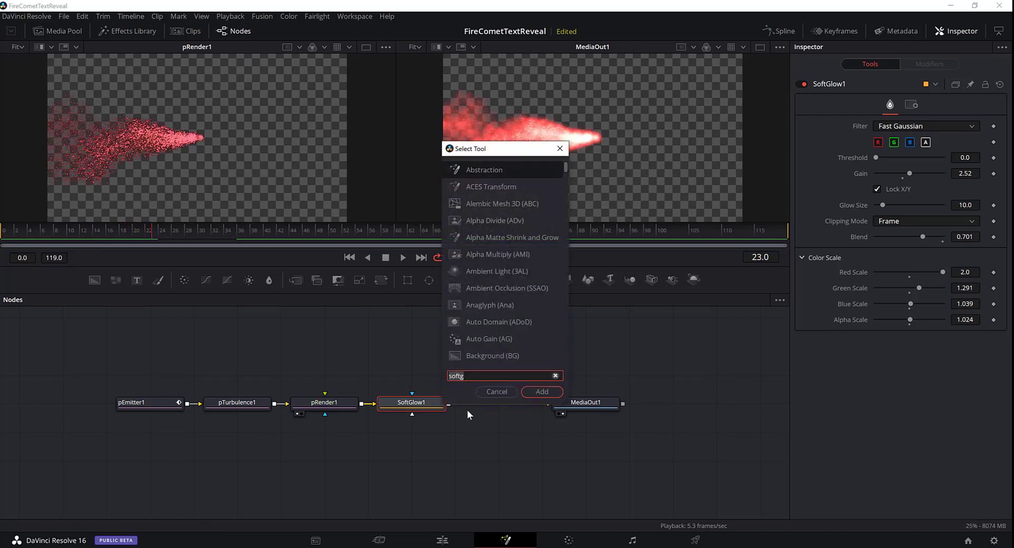
pyautogui.press('BackSpace')
pyautogui.press('BackSpace')
pyautogui.press('BackSpace')
pyautogui.press('BackSpace')
pyautogui.press('BackSpace')
pyautogui.write('blur')
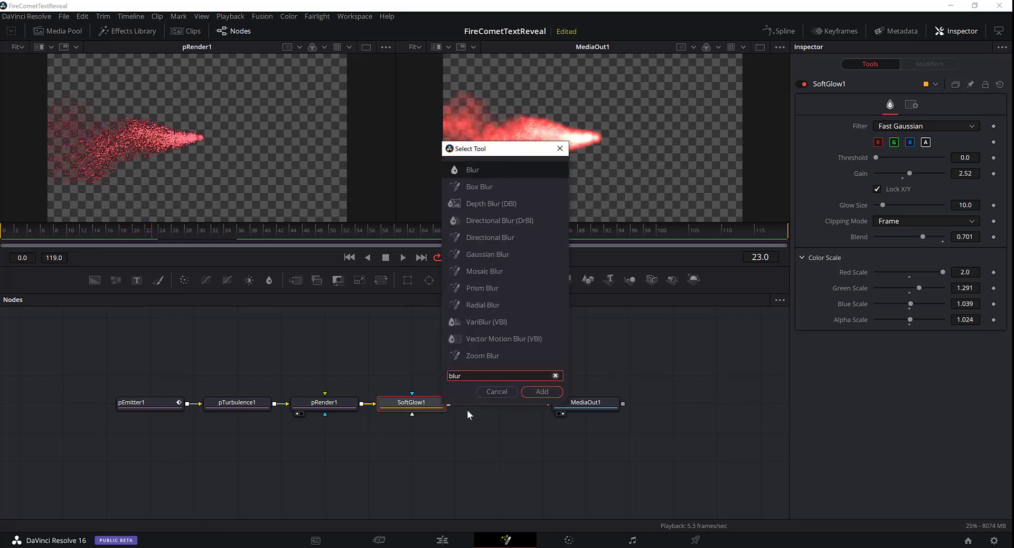
pyautogui.click(499, 238)
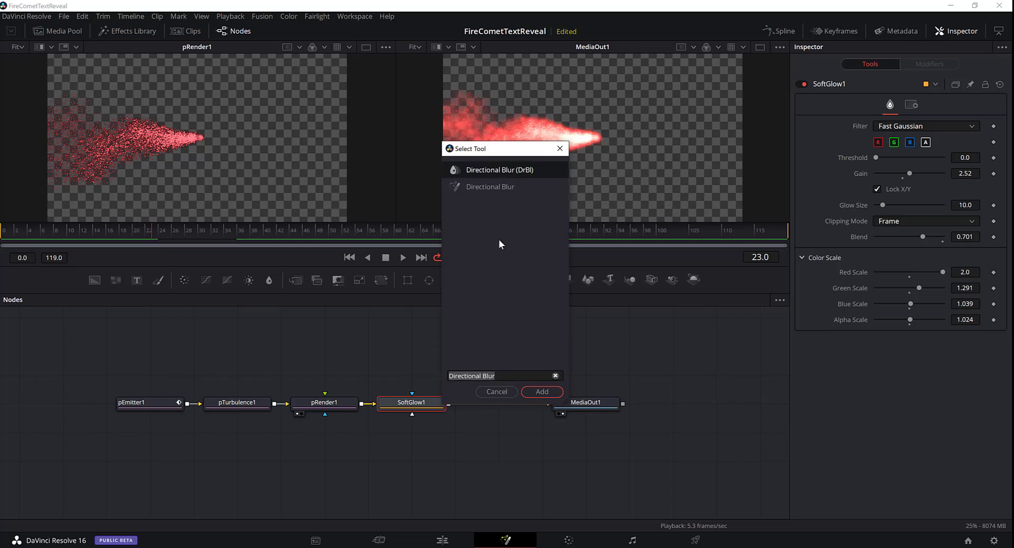
pyautogui.click(537, 392)
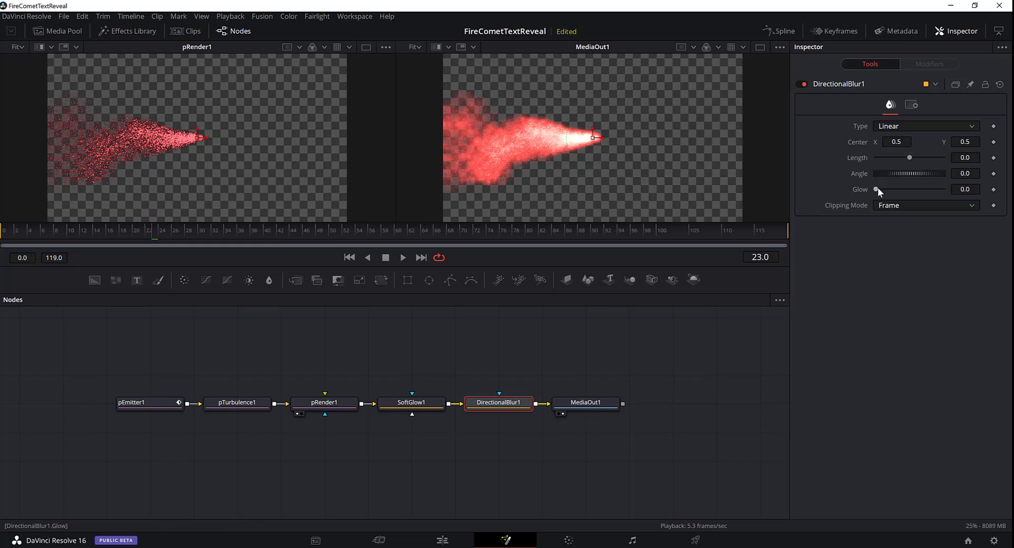
# Try Length values of 0.02, 0.09 and 0.5 on DirectionalBlur1
pyautogui.moveTo(878, 189)
pyautogui.mouseDown()
pyautogui.moveTo(902, 193)
pyautogui.moveTo(878, 194)
pyautogui.mouseUp()
pyautogui.moveTo(913, 156)
pyautogui.mouseDown()
pyautogui.moveTo(924, 156)
pyautogui.moveTo(874, 189)
pyautogui.mouseUp()
pyautogui.moveTo(911, 160); pyautogui.dragTo(910, 160)
pyautogui.click(974, 160)
pyautogui.write('0.02')
pyautogui.press('Tab')
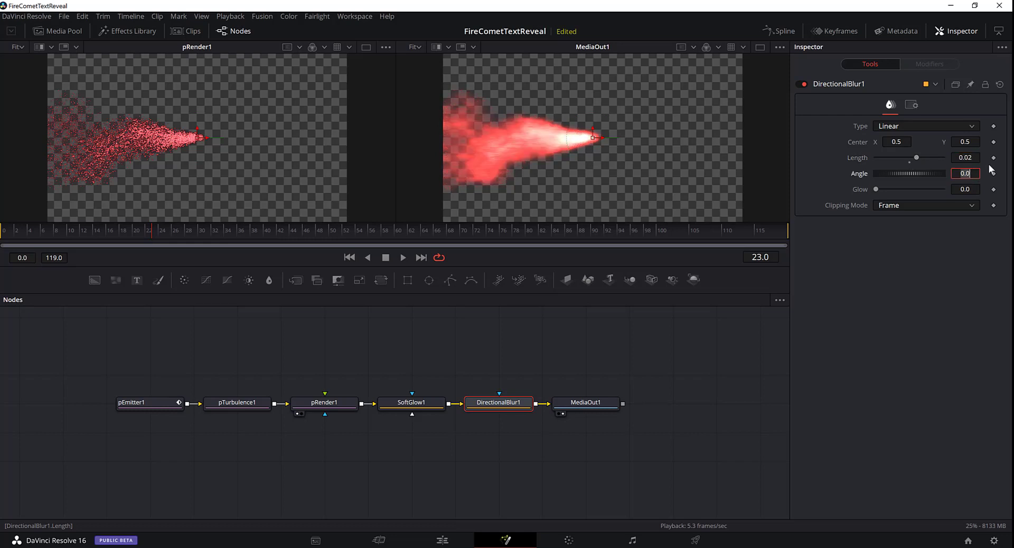
pyautogui.click(976, 161)
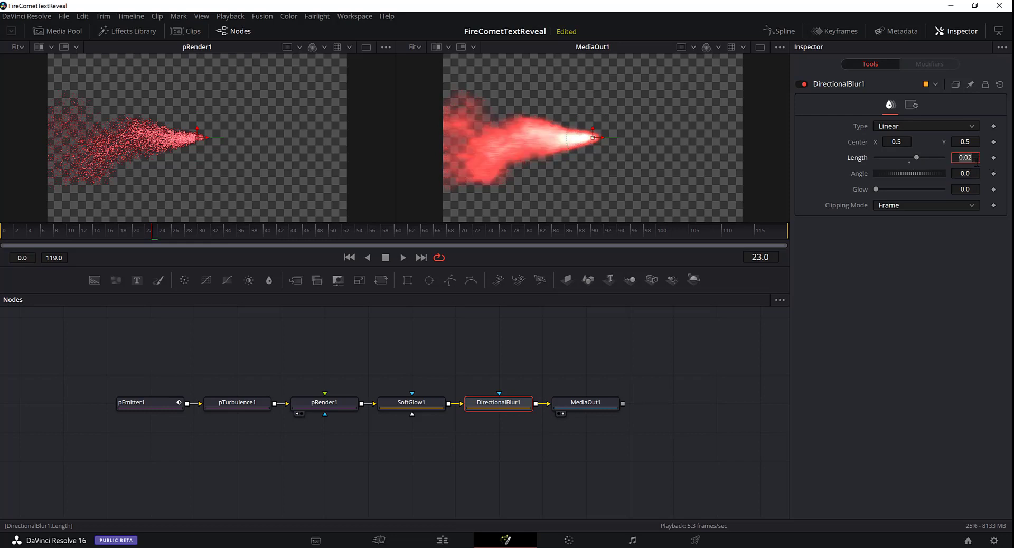
pyautogui.write('0.09')
pyautogui.press('Tab')
pyautogui.click(976, 161)
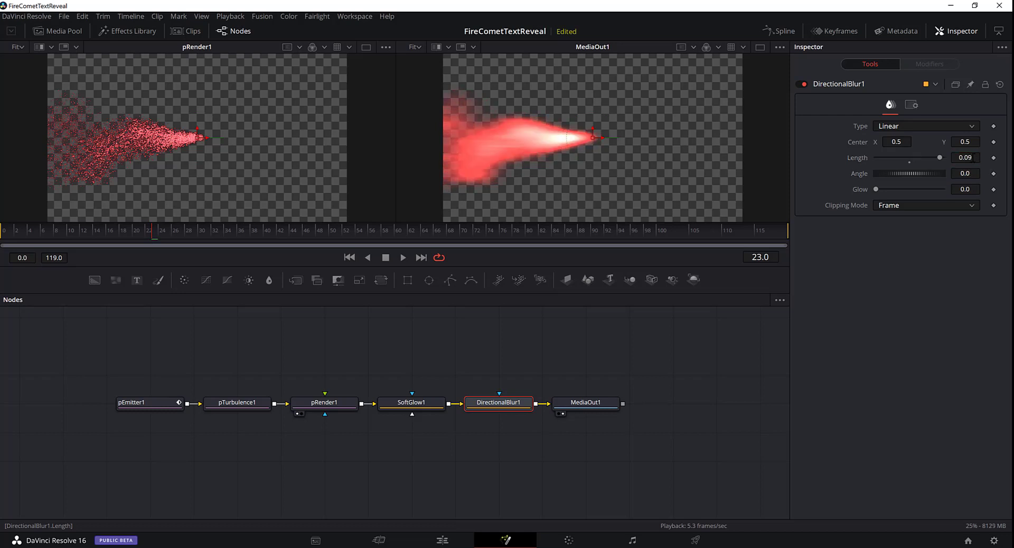
pyautogui.write('0.5')
pyautogui.press('Tab')
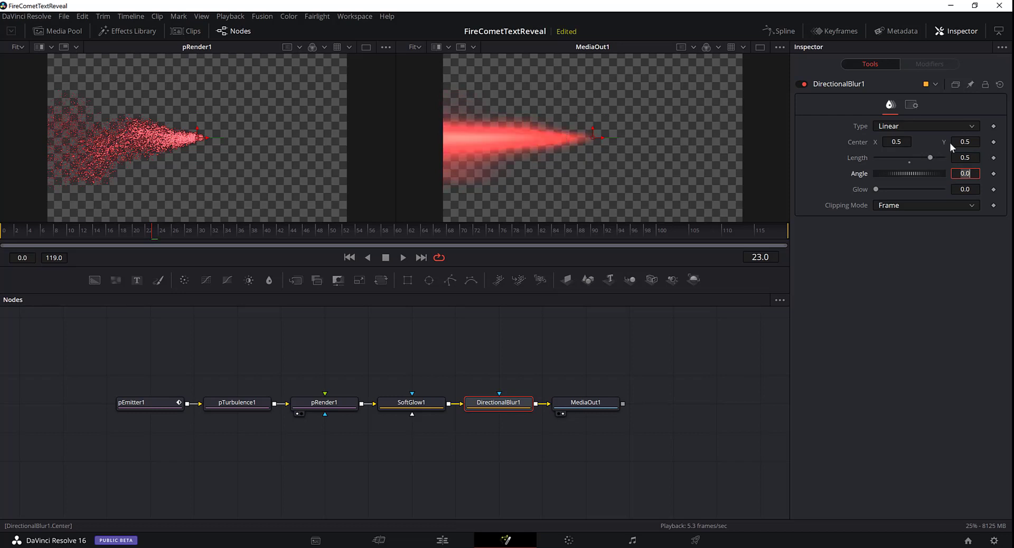
# Set the Length of DirectionalBlur1 to -0.001
pyautogui.moveTo(930, 157); pyautogui.dragTo(907, 160)
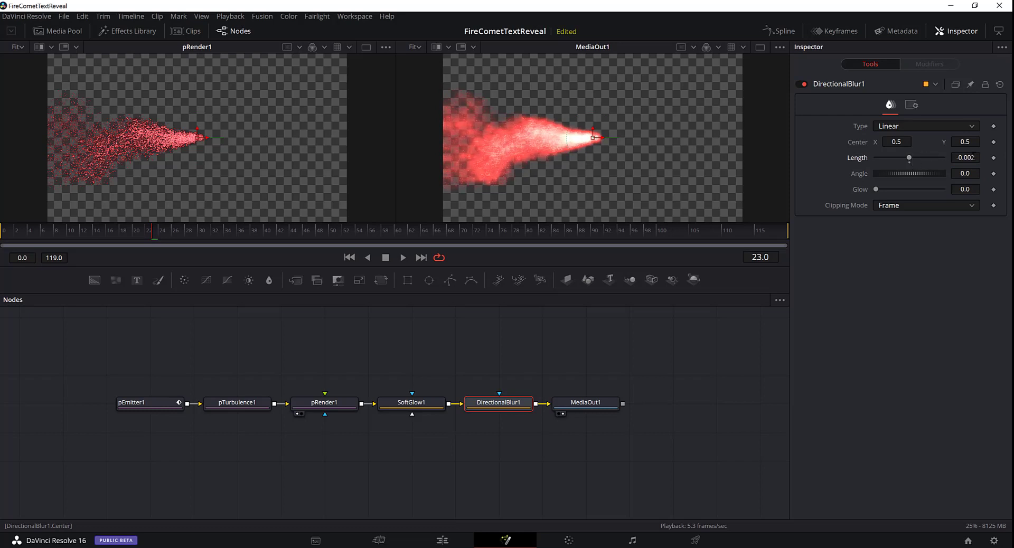
pyautogui.click(972, 158)
pyautogui.press('BackSpace')
pyautogui.write('1')
pyautogui.press('Tab')
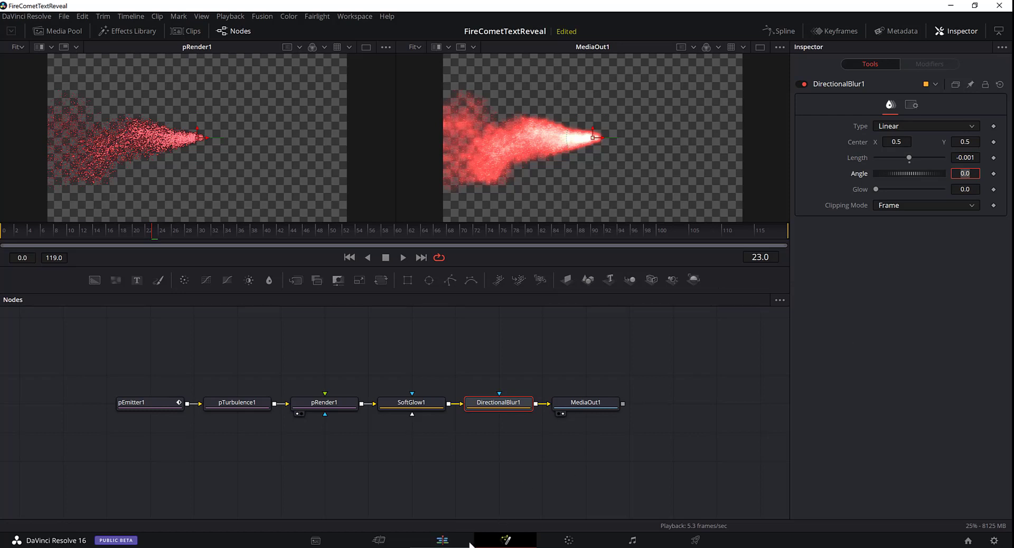
# Play the FireCometCompound clip on the Edit page to review the comet's motion and look
pyautogui.click(450, 540)
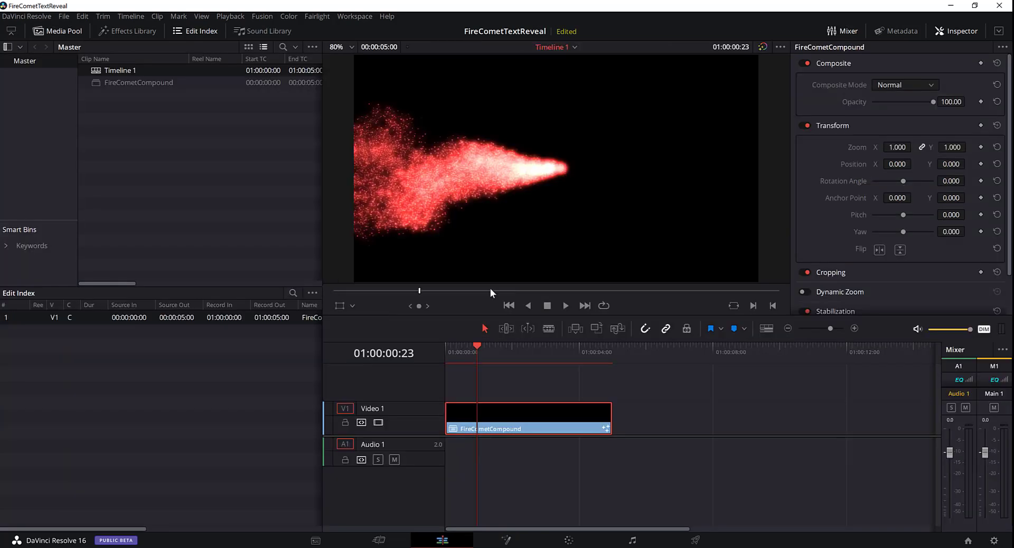
pyautogui.click(564, 306)
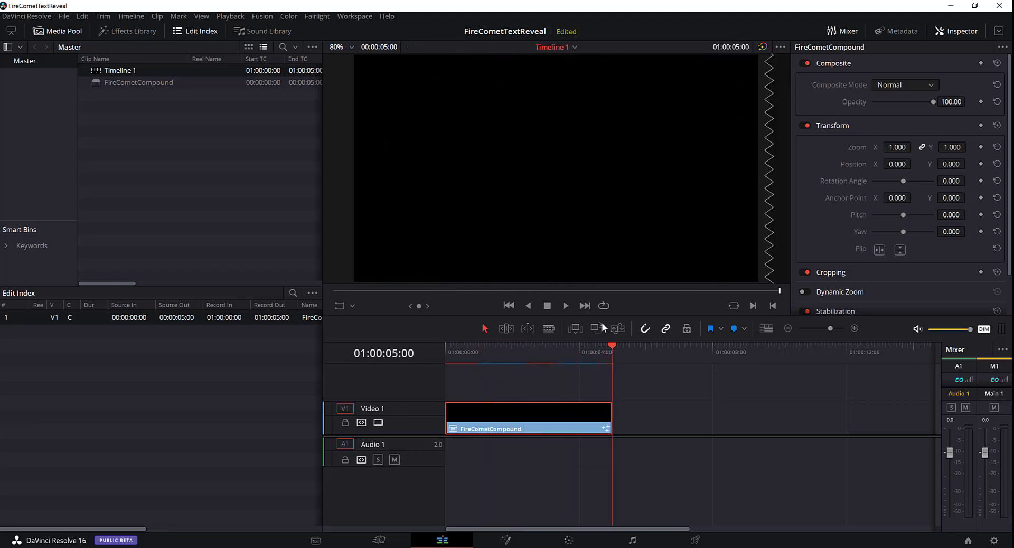
pyautogui.click(566, 306)
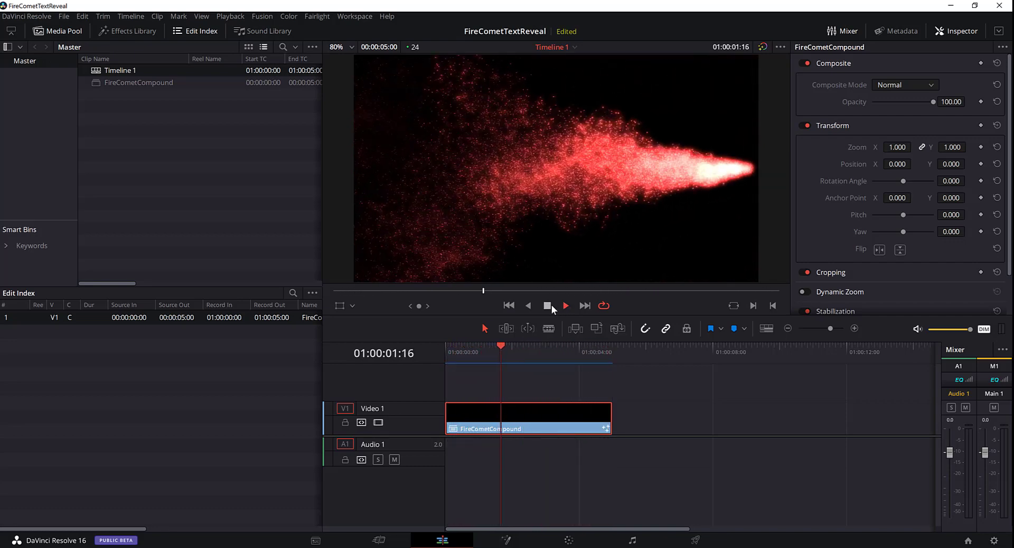
pyautogui.click(548, 306)
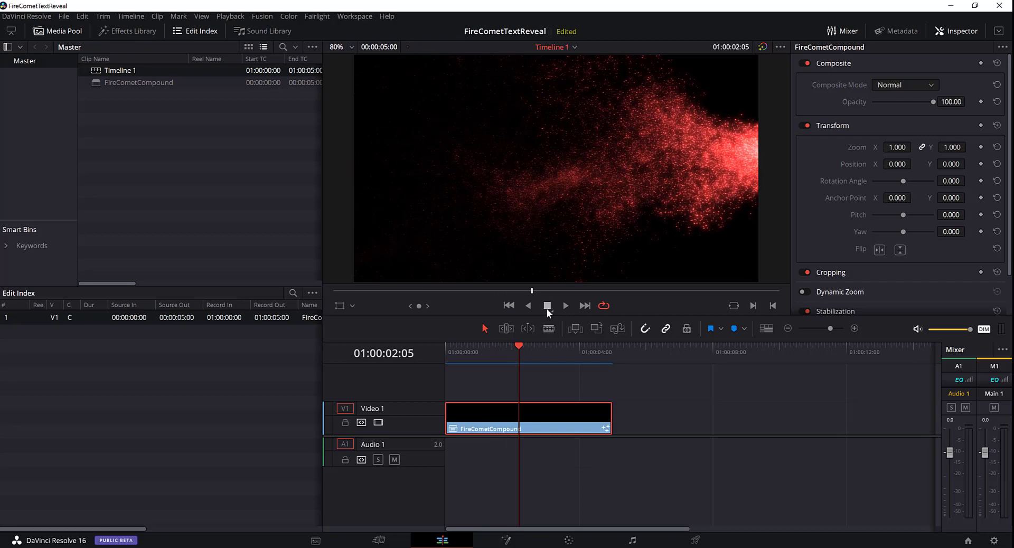
# Back in the Fusion composition at frame 31, add a Text+ node reading "Fire Comet Text Reveal Effect" and show it in the first viewer
pyautogui.click(514, 541)
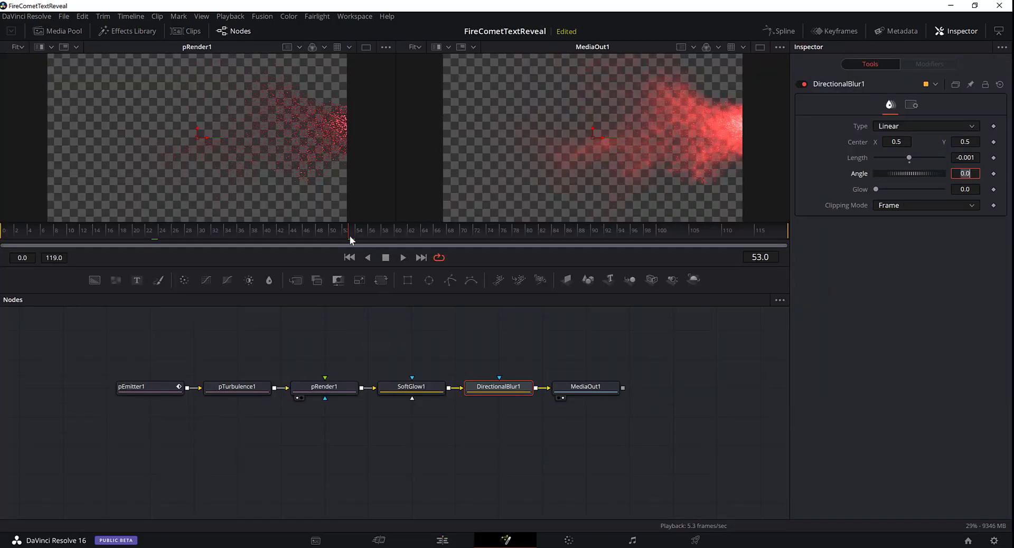
pyautogui.moveTo(350, 236); pyautogui.dragTo(205, 239)
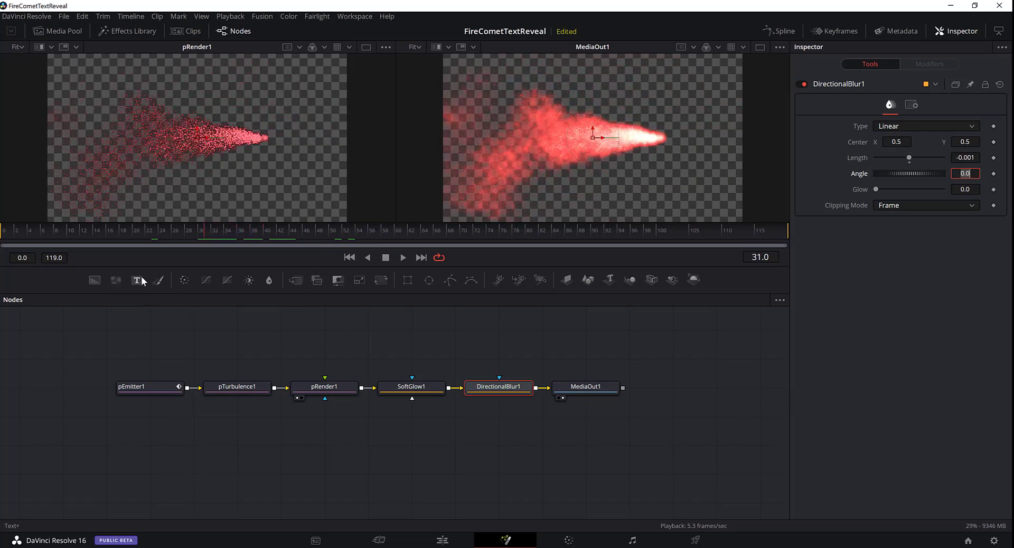
pyautogui.moveTo(138, 281); pyautogui.dragTo(154, 437)
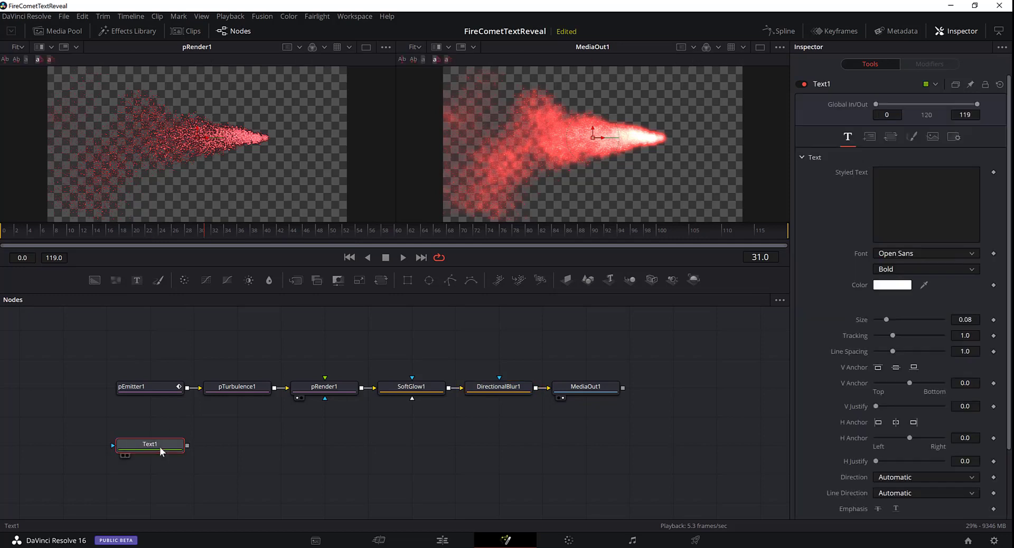
pyautogui.click(891, 196)
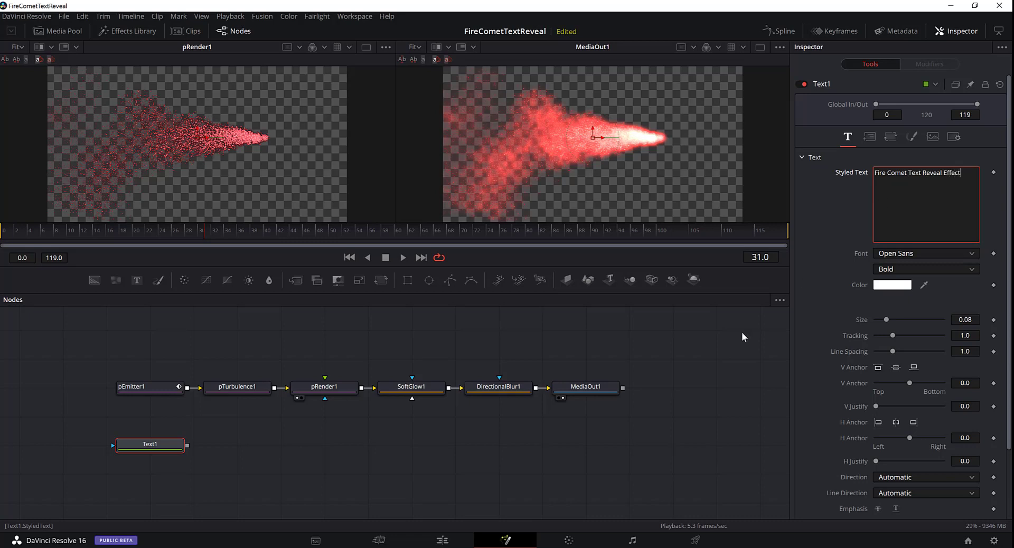
pyautogui.click(160, 451)
pyautogui.press('1')
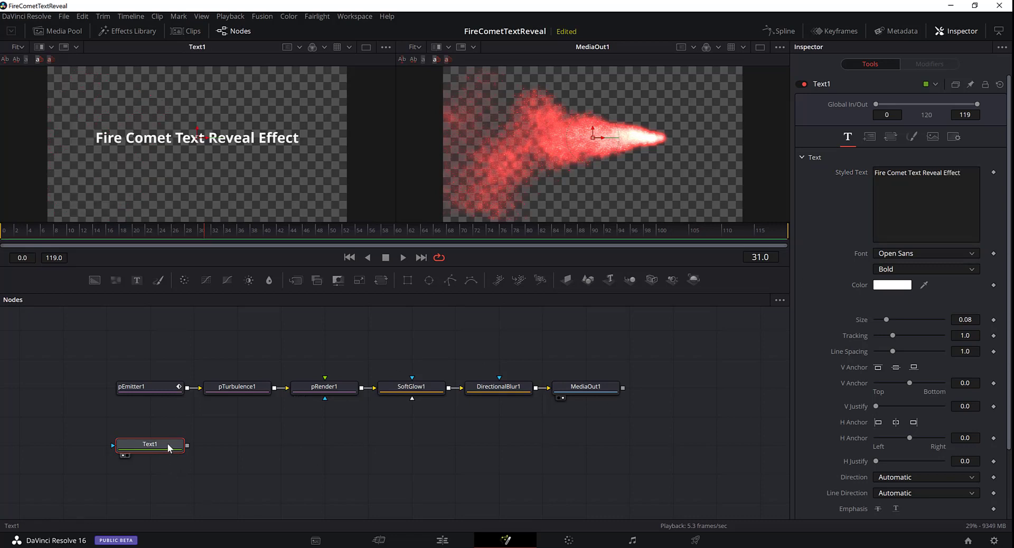
# Set the title's font to Maiandra GD Regular and its size to 0.0906
pyautogui.click(908, 255)
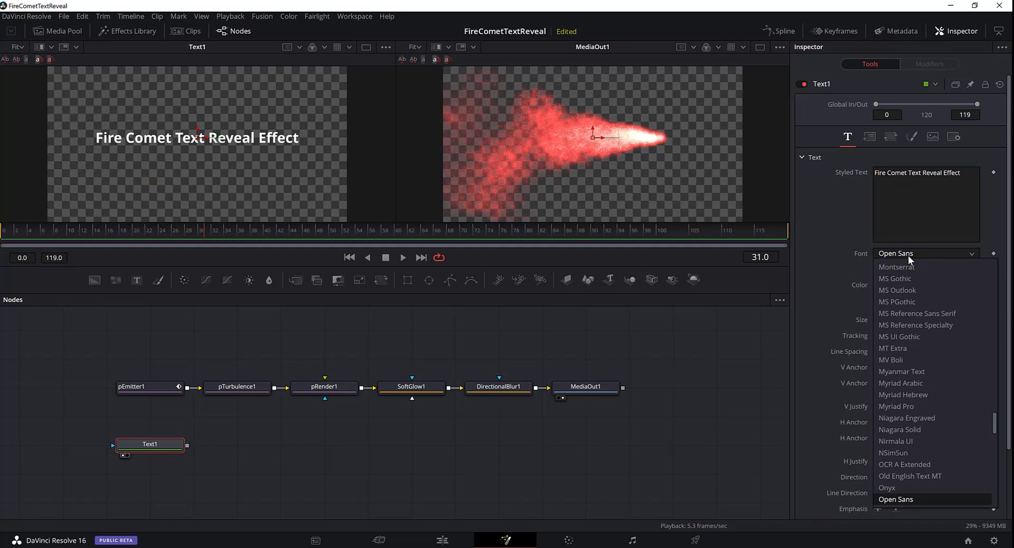
pyautogui.press('m')
pyautogui.click(910, 266)
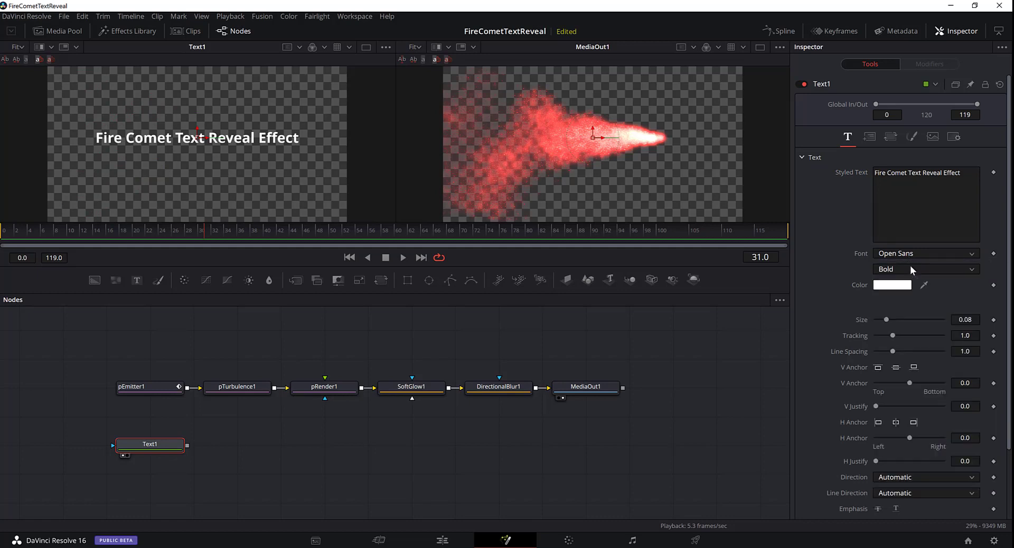
pyautogui.click(905, 255)
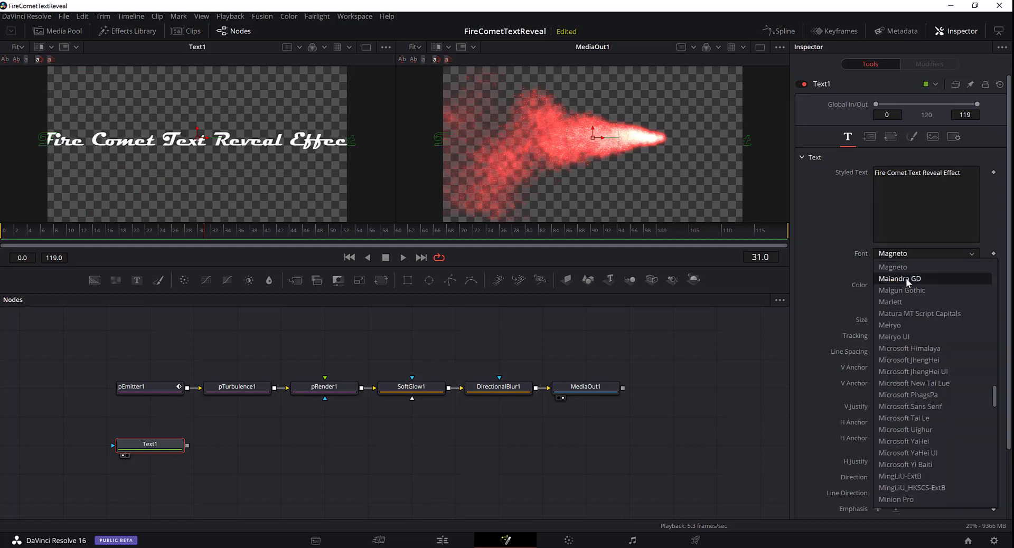
pyautogui.click(905, 278)
pyautogui.click(915, 273)
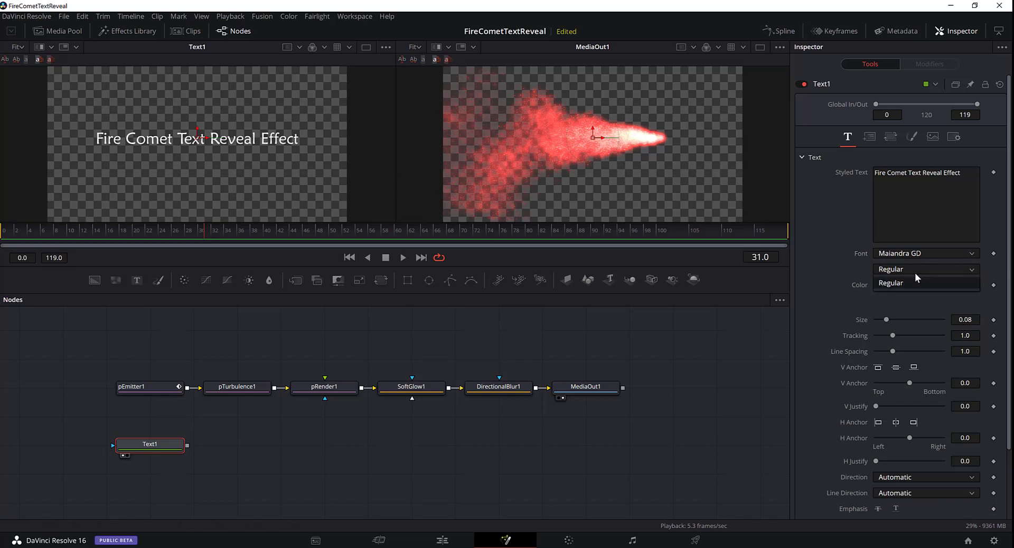
pyautogui.click(915, 274)
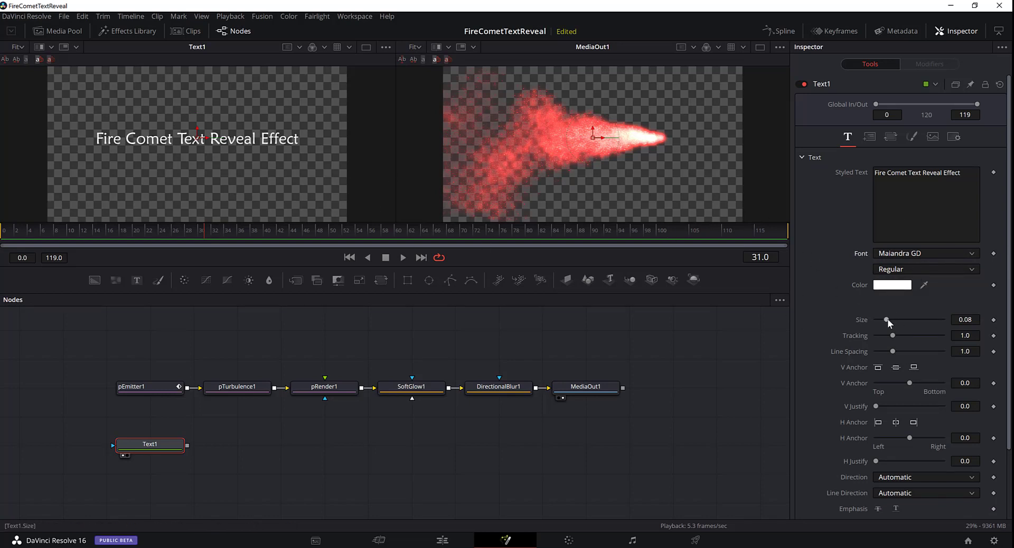
pyautogui.moveTo(886, 320); pyautogui.dragTo(887, 320)
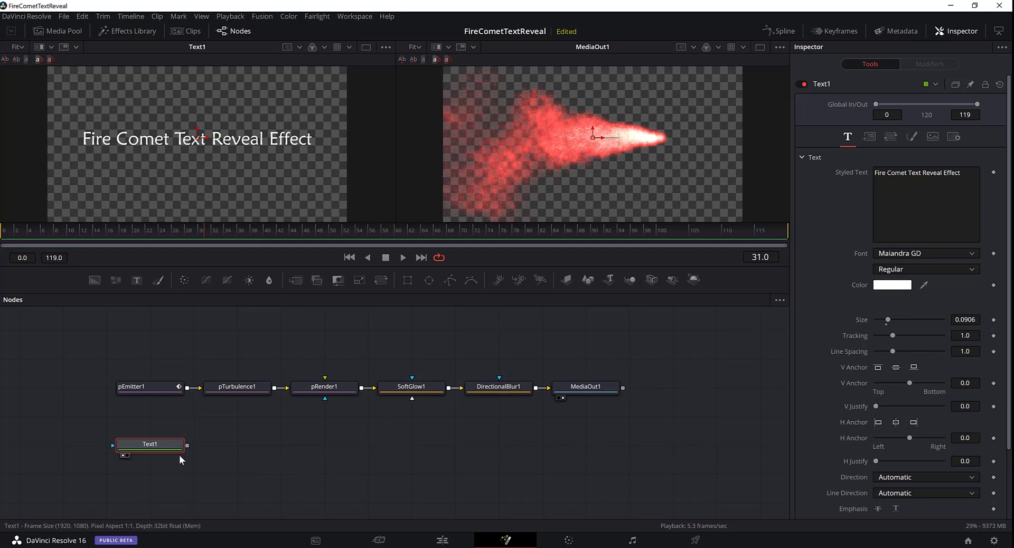
# Attach a Polygon mask to the Text1 node
pyautogui.scroll(-2, 190, 448)
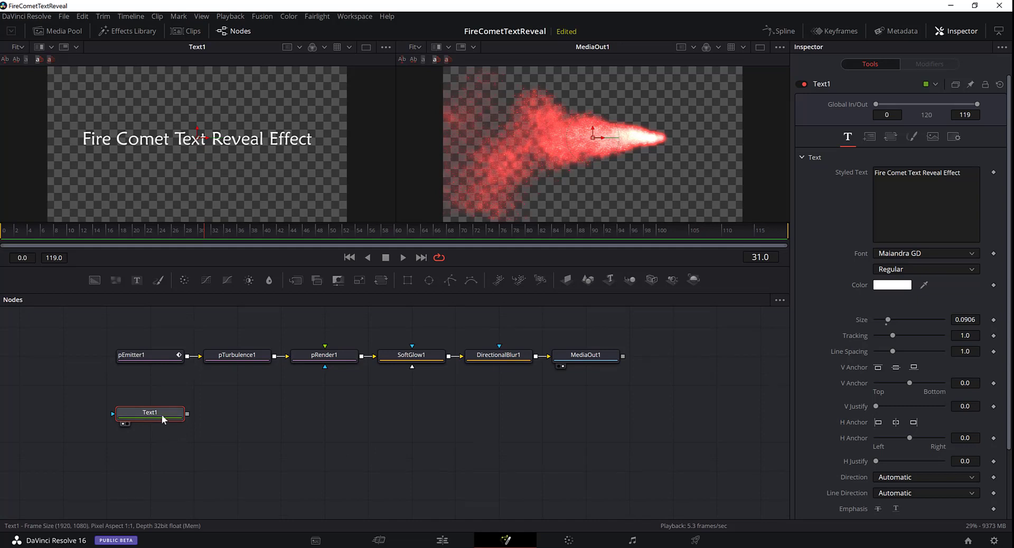
pyautogui.hotkey('shift', 'space')
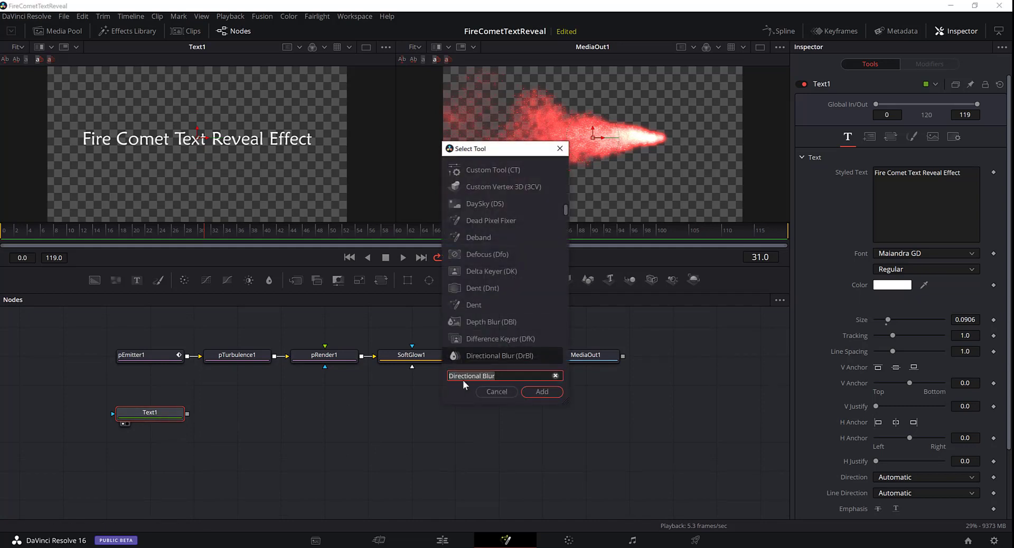
pyautogui.write('poly')
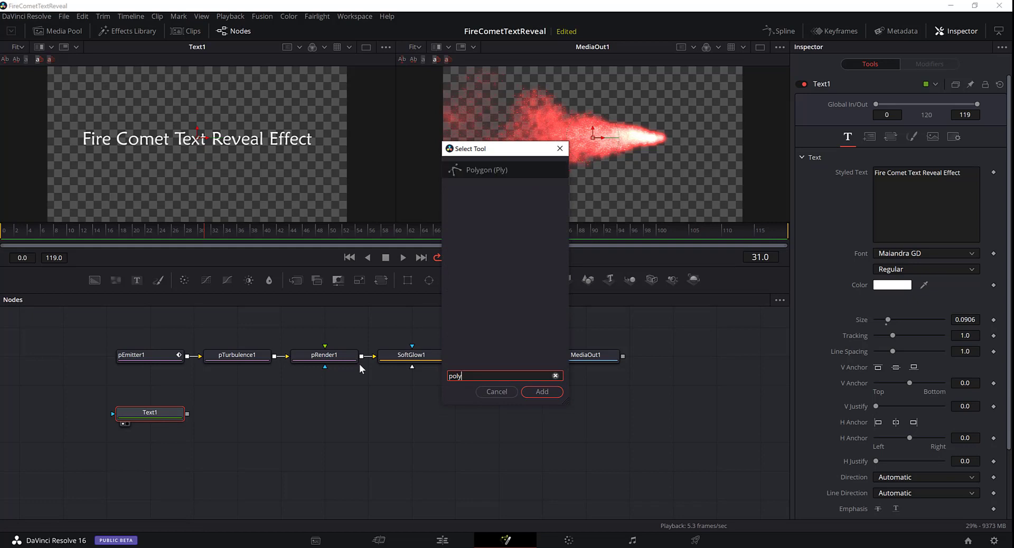
pyautogui.press('Return')
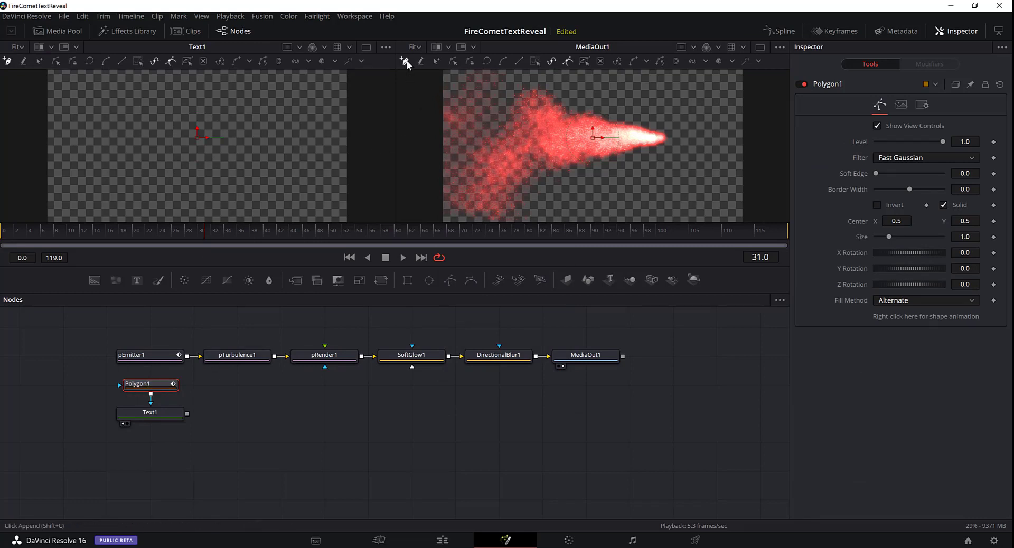
# Draw a closed polygon mask around the comet in the MediaOut1 viewer, from its tip back beyond the left edge of the frame
pyautogui.click(664, 137)
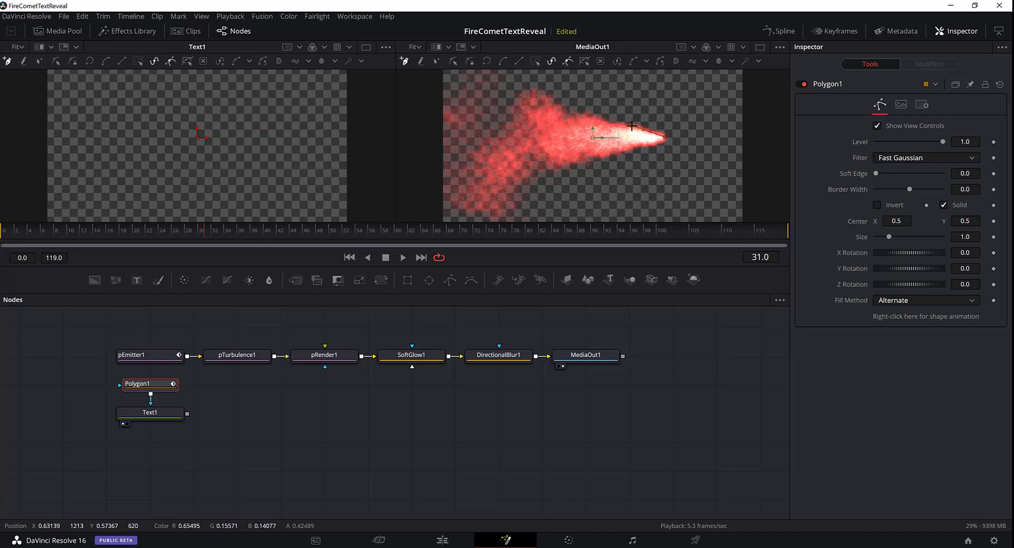
pyautogui.click(599, 117)
pyautogui.click(520, 95)
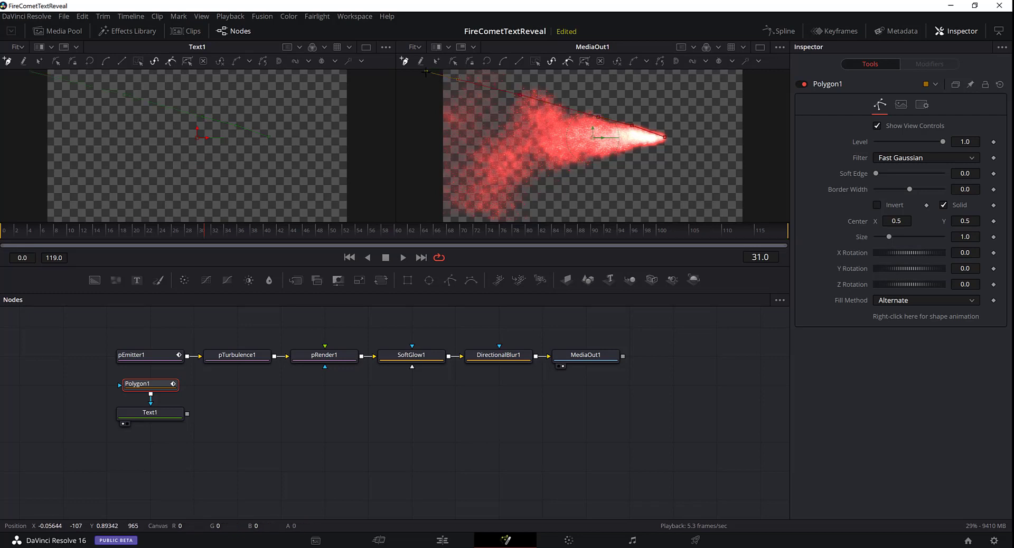
pyautogui.scroll(-4, 417, 109)
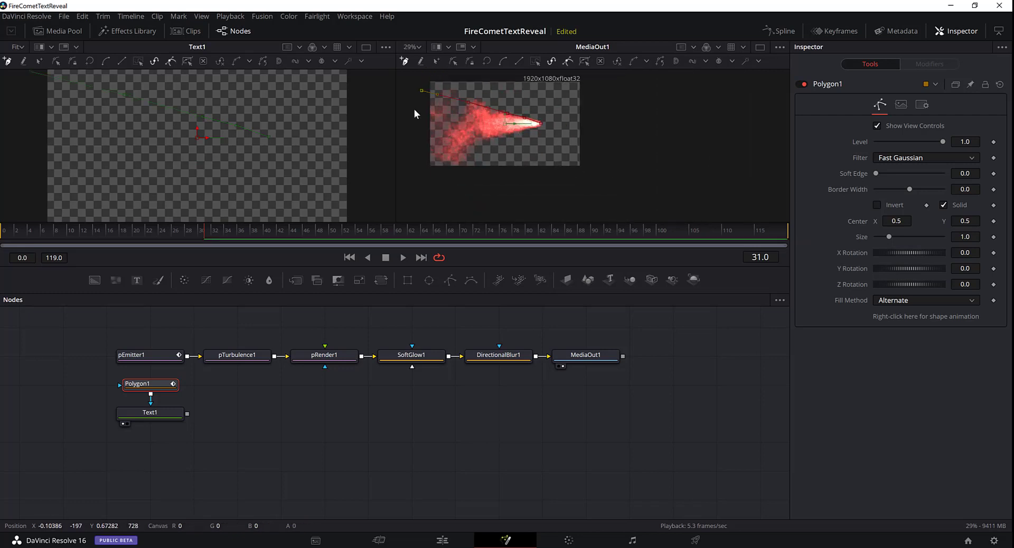
pyautogui.scroll(-1, 414, 109)
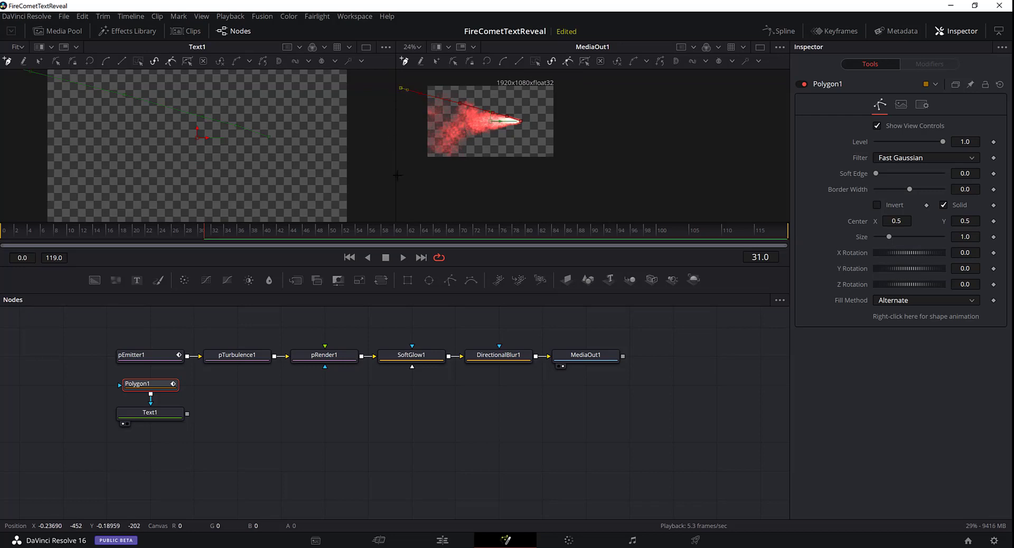
pyautogui.click(400, 158)
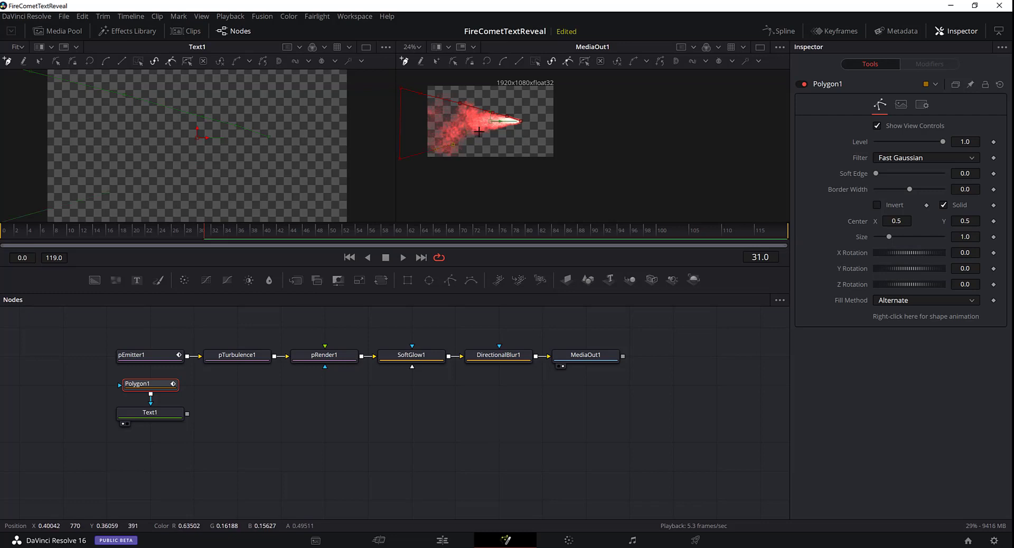
pyautogui.click(515, 121)
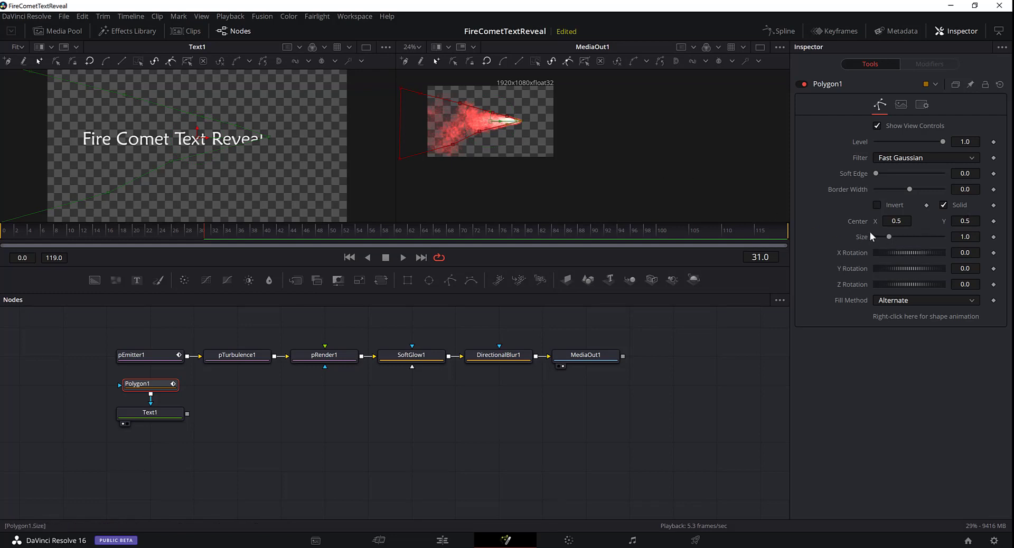
# Soften the polygon mask with a Soft Edge of 0.011 and a Border Width of -0.022
pyautogui.moveTo(889, 236); pyautogui.dragTo(895, 238)
pyautogui.hotkey('ctrl', 'z')
pyautogui.moveTo(878, 172); pyautogui.dragTo(902, 189)
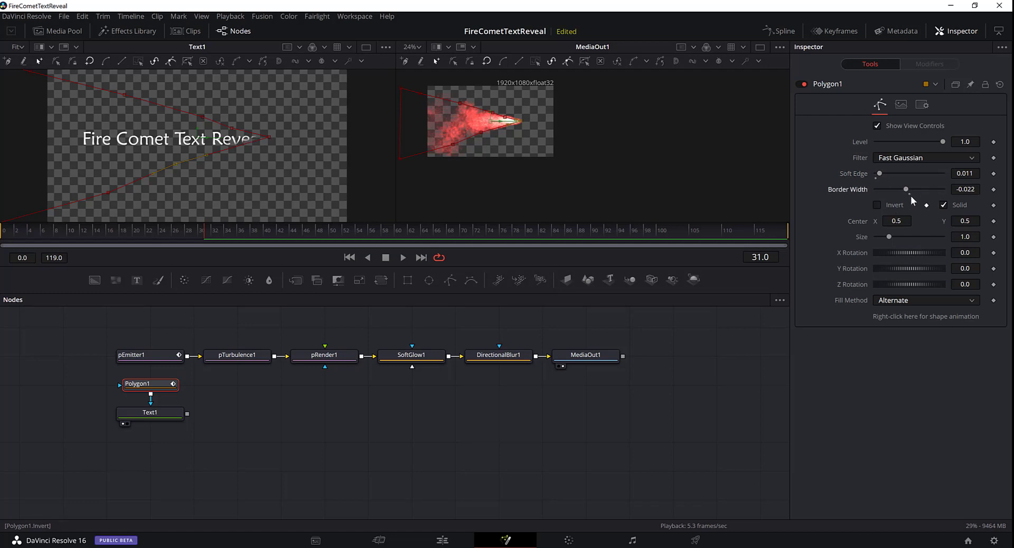
pyautogui.moveTo(942, 142)
pyautogui.mouseDown()
pyautogui.moveTo(918, 142)
pyautogui.moveTo(958, 147)
pyautogui.mouseUp()
pyautogui.click(901, 104)
pyautogui.click(880, 105)
# Keyframe the mask's Center at frame 31, and at frame 0 move it outside the image to X -0.273
pyautogui.click(994, 222)
pyautogui.click(23, 232)
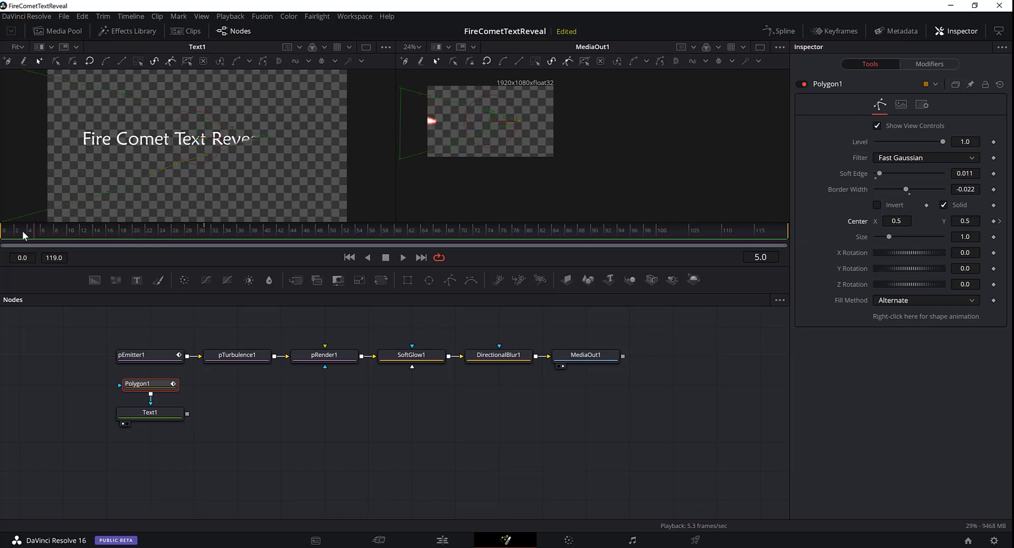
pyautogui.moveTo(22, 232); pyautogui.dragTo(2, 234)
pyautogui.moveTo(518, 121); pyautogui.dragTo(412, 122)
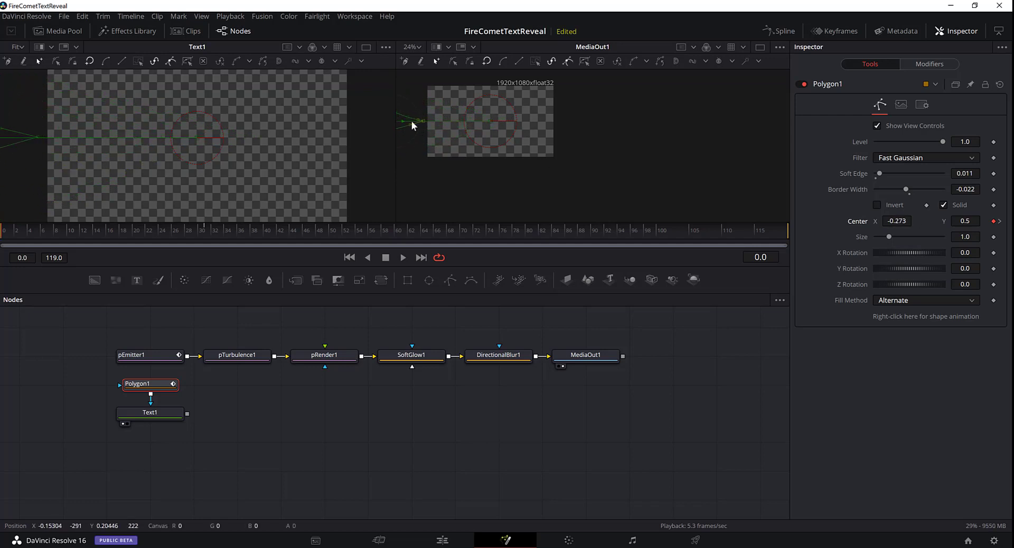
# At frame 86, set the mask's Center X to 1.009 and play back the text reveal
pyautogui.moveTo(142, 232); pyautogui.dragTo(569, 245)
pyautogui.moveTo(897, 222); pyautogui.dragTo(985, 221)
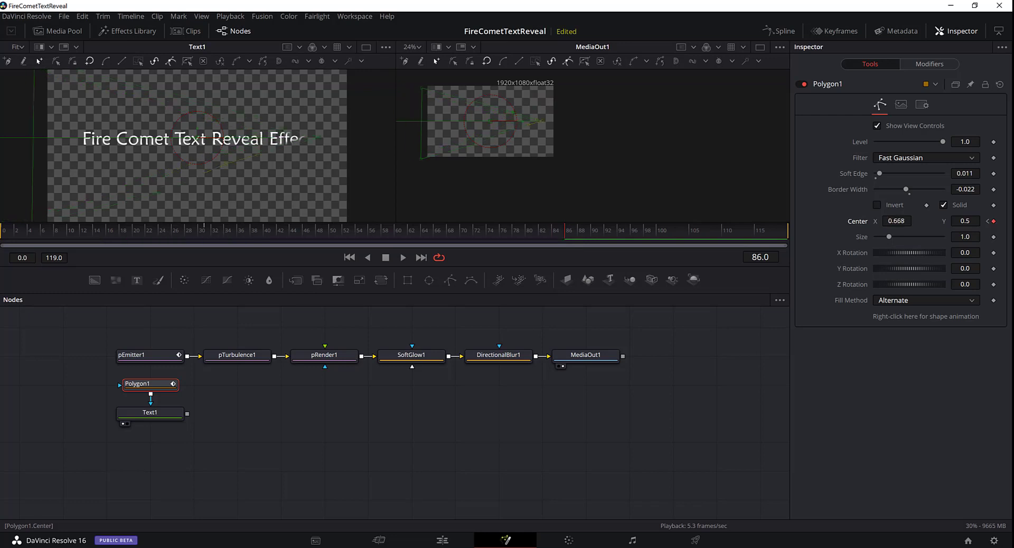
pyautogui.click(403, 257)
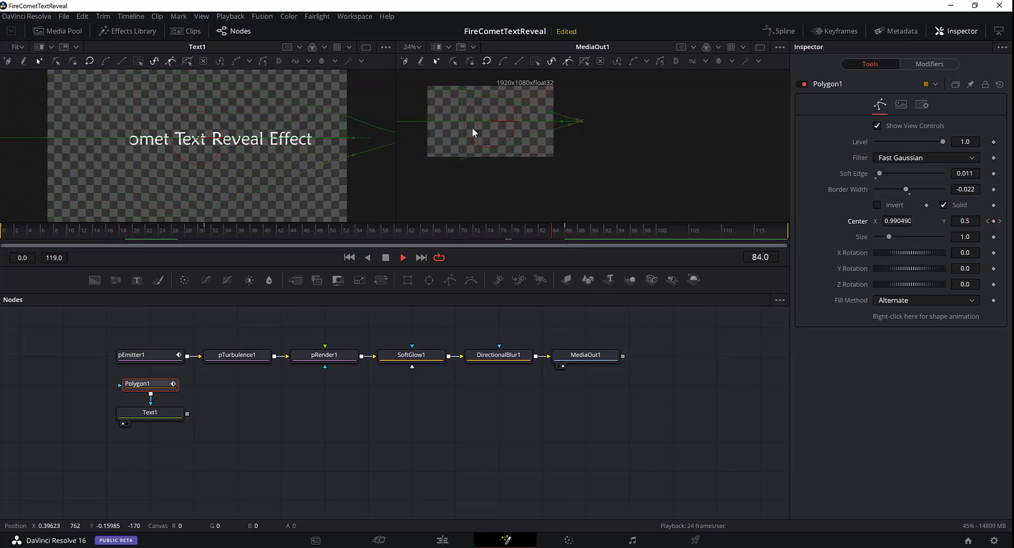
pyautogui.click(385, 257)
# At frame 40, keyframe the mask's Center X at 0.753291 to match the comet tip, and check the following frames
pyautogui.click(419, 48)
pyautogui.click(420, 57)
pyautogui.moveTo(385, 231); pyautogui.dragTo(266, 232)
pyautogui.click(994, 221)
pyautogui.moveTo(690, 154); pyautogui.dragTo(737, 157)
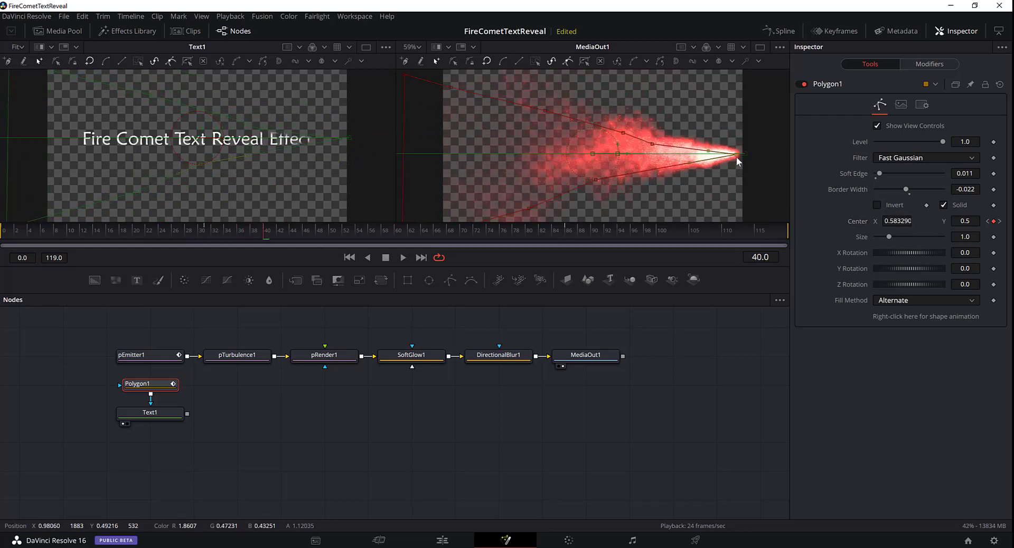
pyautogui.hotkey('ctrl', 'z')
pyautogui.moveTo(897, 221); pyautogui.dragTo(987, 221)
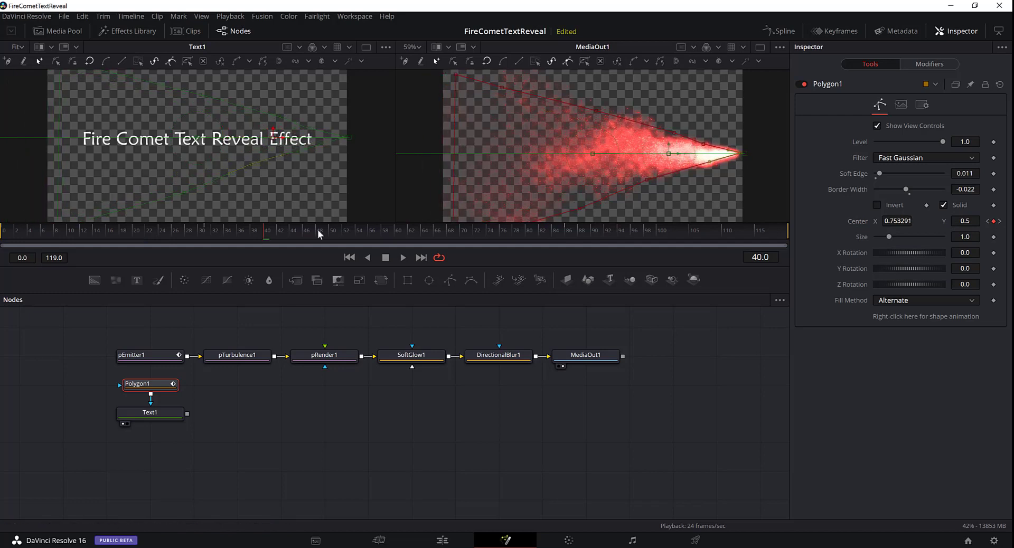
pyautogui.moveTo(318, 230)
pyautogui.mouseDown()
pyautogui.moveTo(375, 237)
pyautogui.moveTo(268, 227)
pyautogui.moveTo(315, 232)
pyautogui.mouseUp()
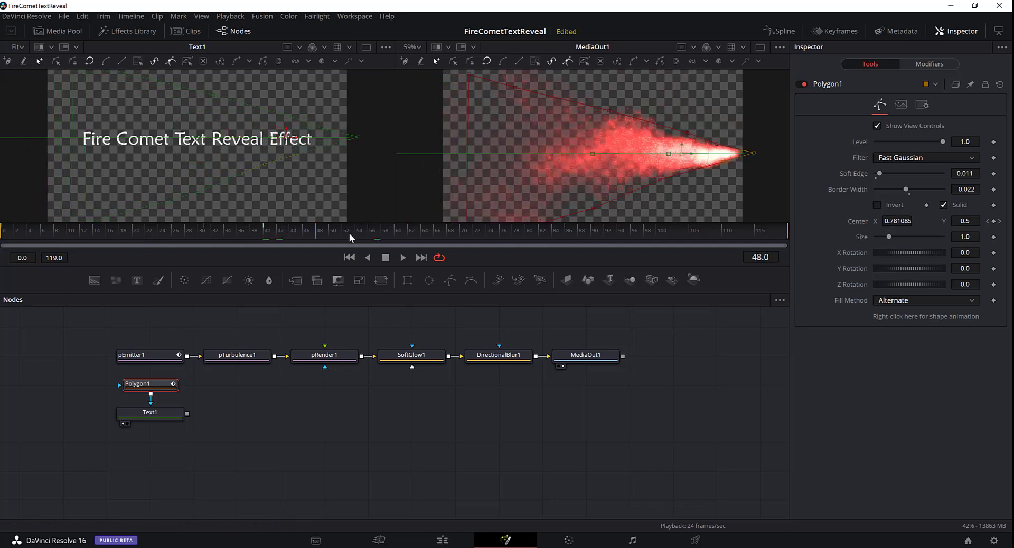
# At frame 86, copy pEmitter1's X Offset of 1.71 into Polygon1's Center X and play back the animation
pyautogui.click(566, 233)
pyautogui.click(132, 355)
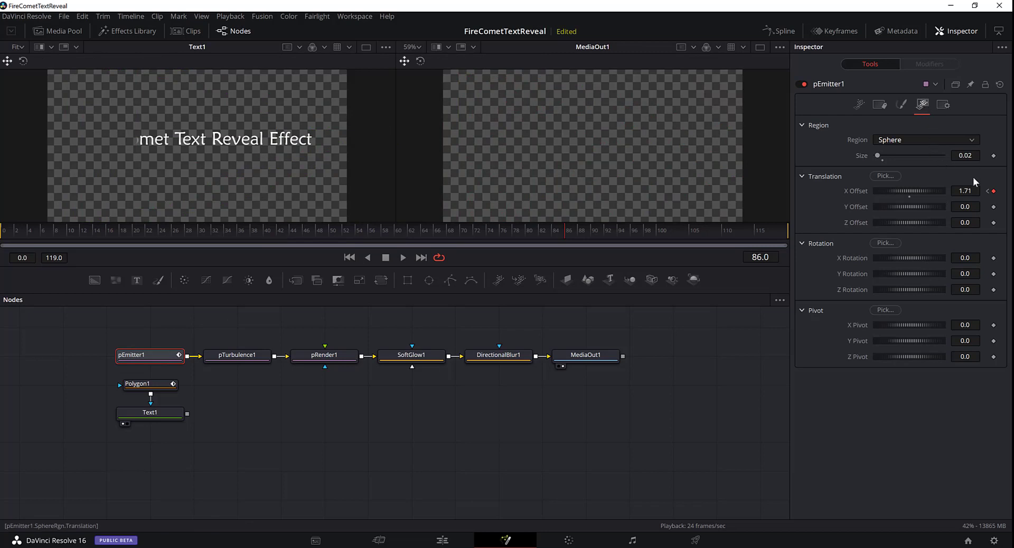
pyautogui.doubleClick(970, 190)
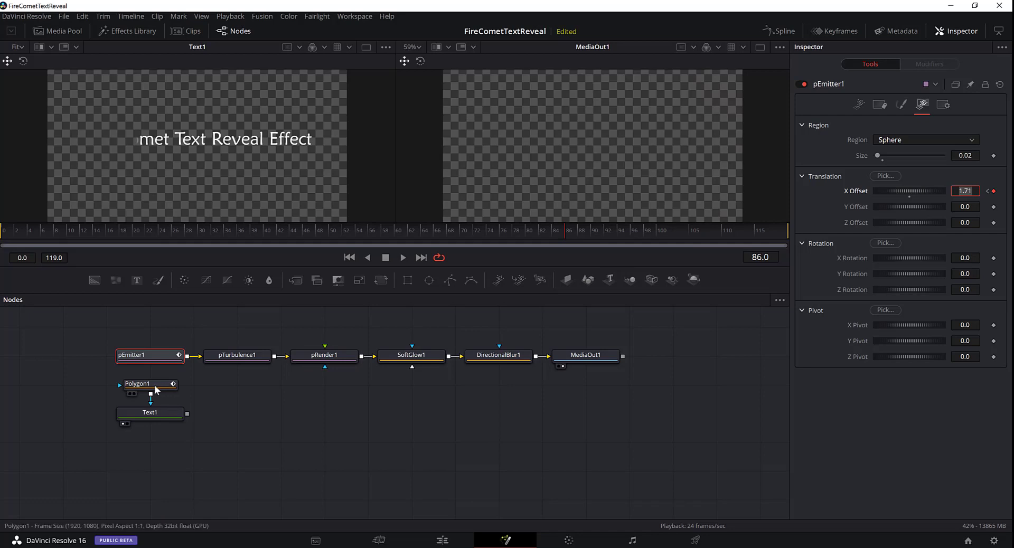
pyautogui.rightClick(966, 191)
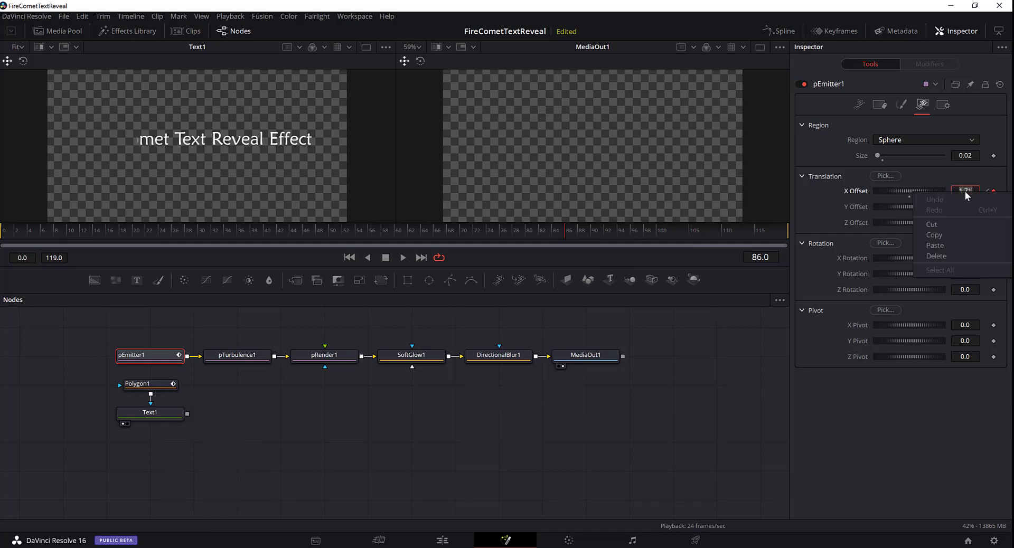
pyautogui.click(948, 235)
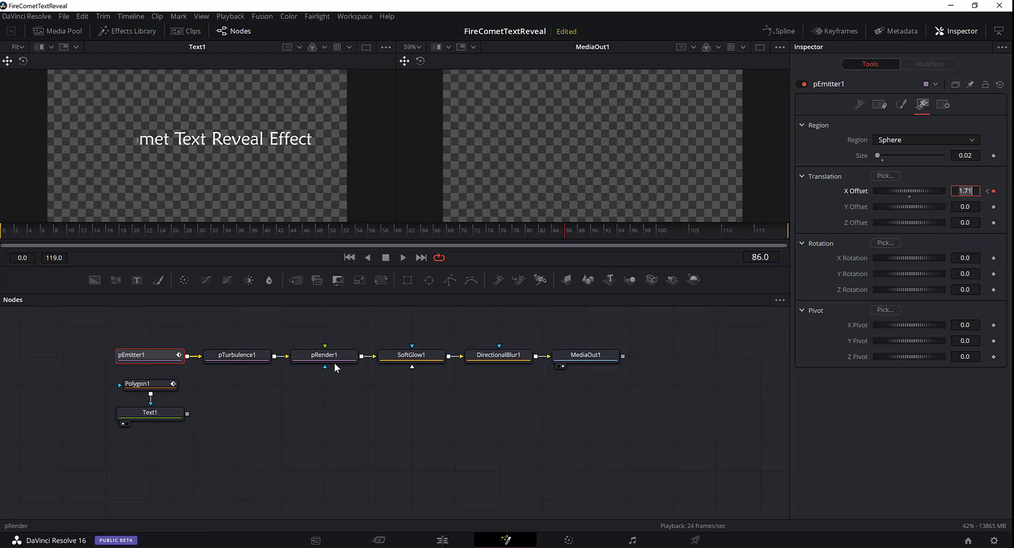
pyautogui.click(159, 388)
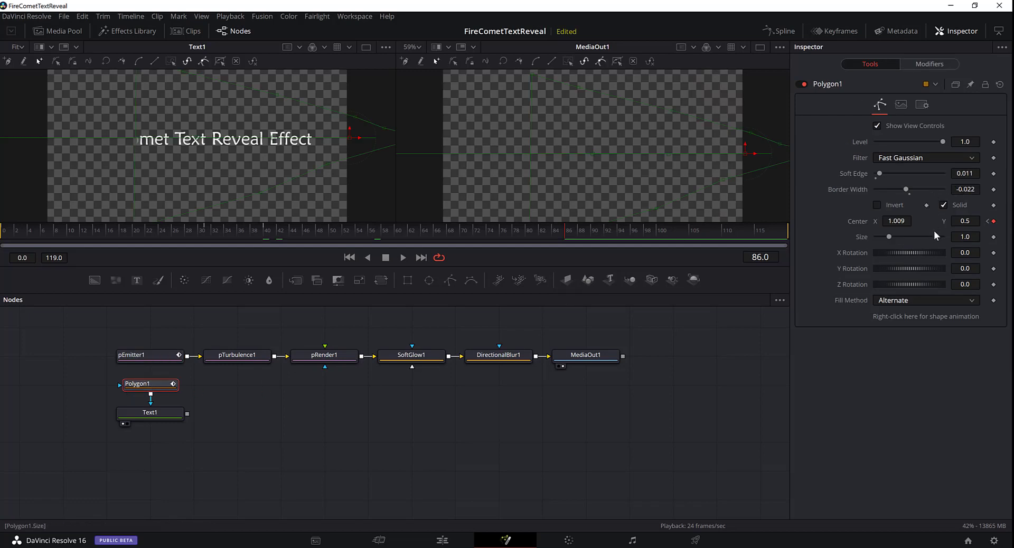
pyautogui.rightClick(898, 220)
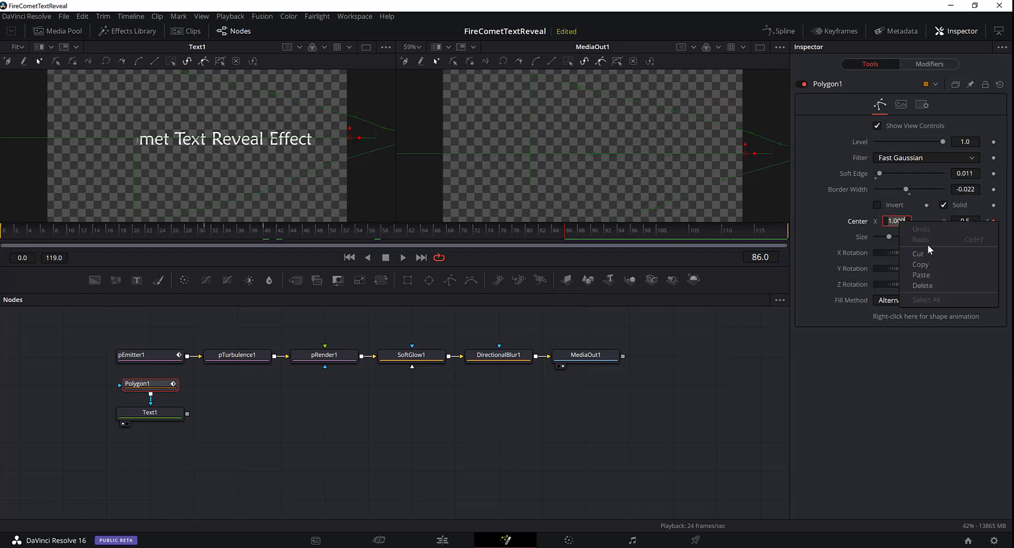
pyautogui.click(922, 272)
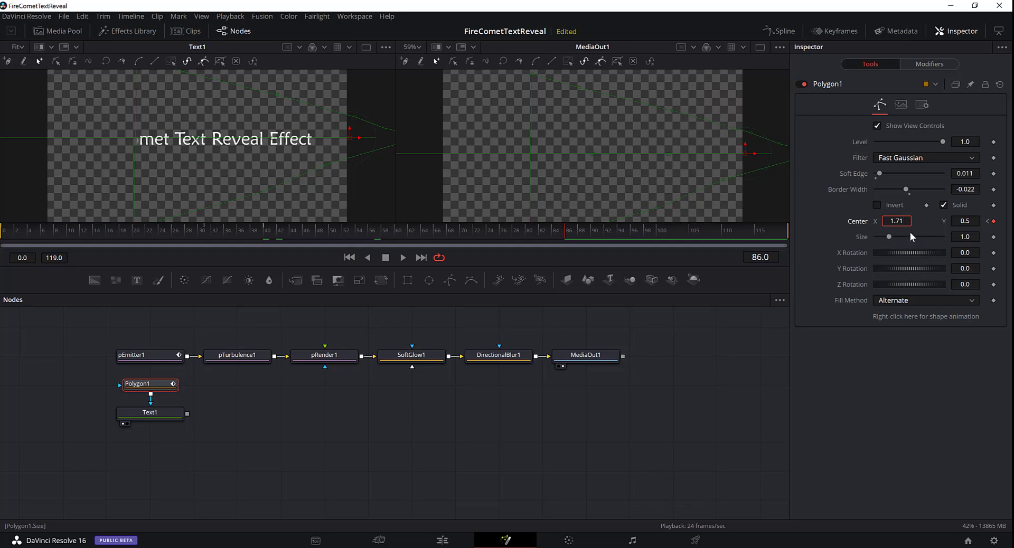
pyautogui.press('Tab')
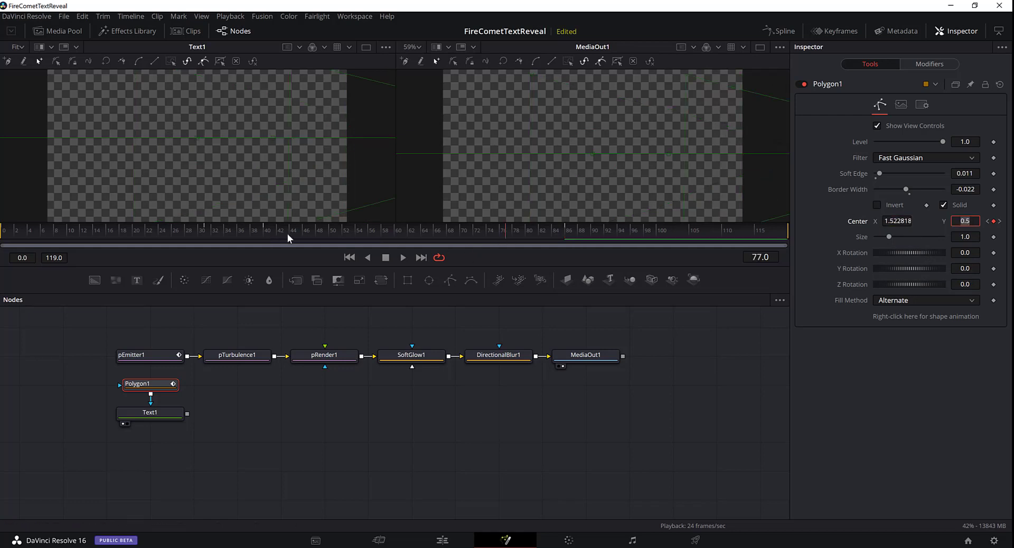
pyautogui.click(403, 258)
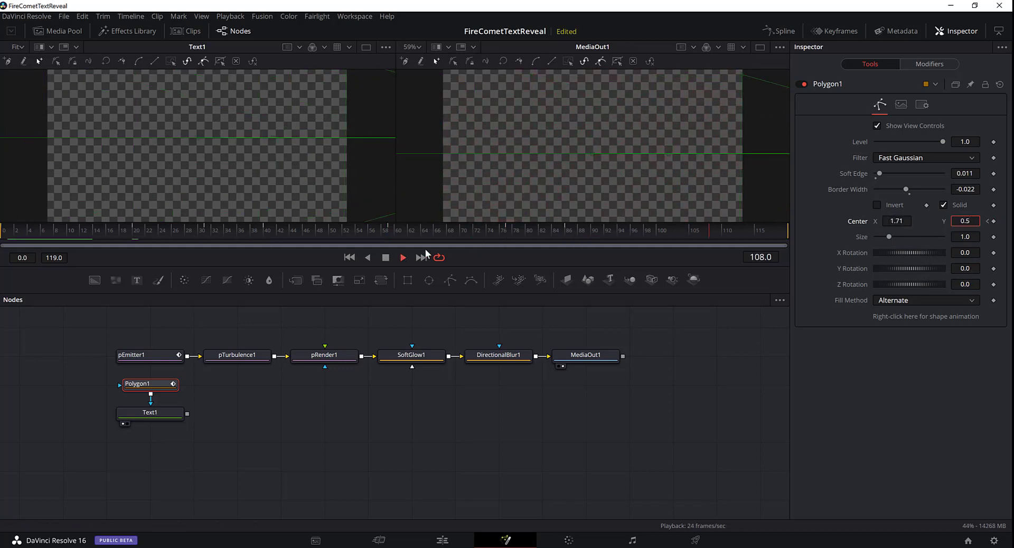
# Clear the extra Center keyframes from the polygon mask between frames 0 and 86
pyautogui.click(180, 230)
pyautogui.click(993, 222)
pyautogui.click(565, 230)
pyautogui.click(507, 230)
pyautogui.click(994, 222)
pyautogui.moveTo(402, 230); pyautogui.dragTo(390, 230)
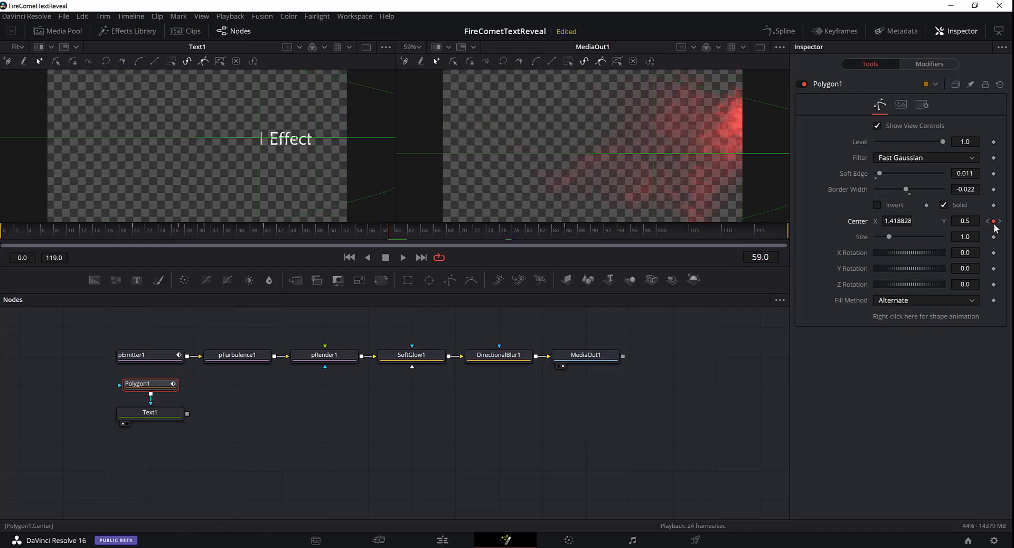
pyautogui.press('space')
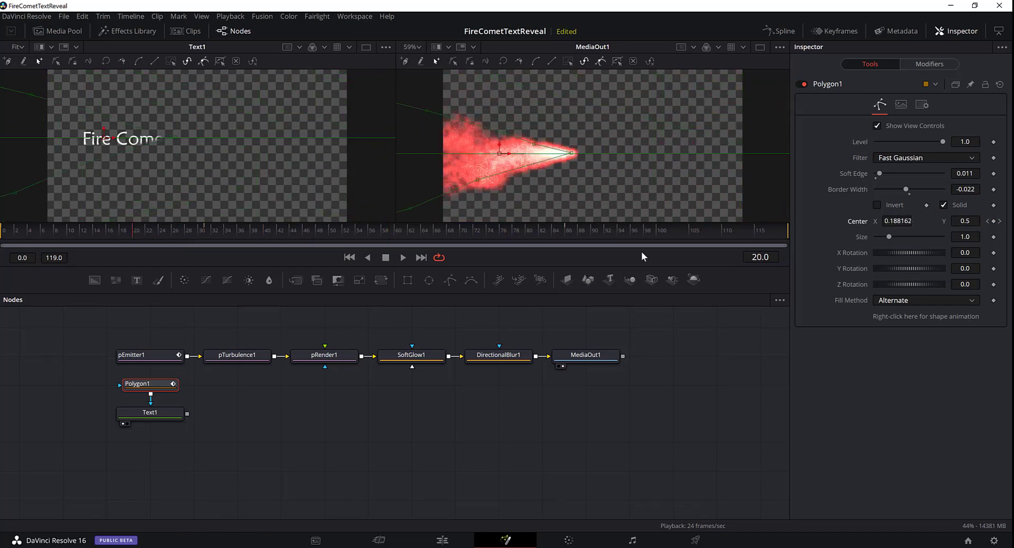
# At frame 40, set the mask's Center X to 0.751826 so it meets the comet tip, and scrub to frame 86
pyautogui.moveTo(113, 230); pyautogui.dragTo(267, 237)
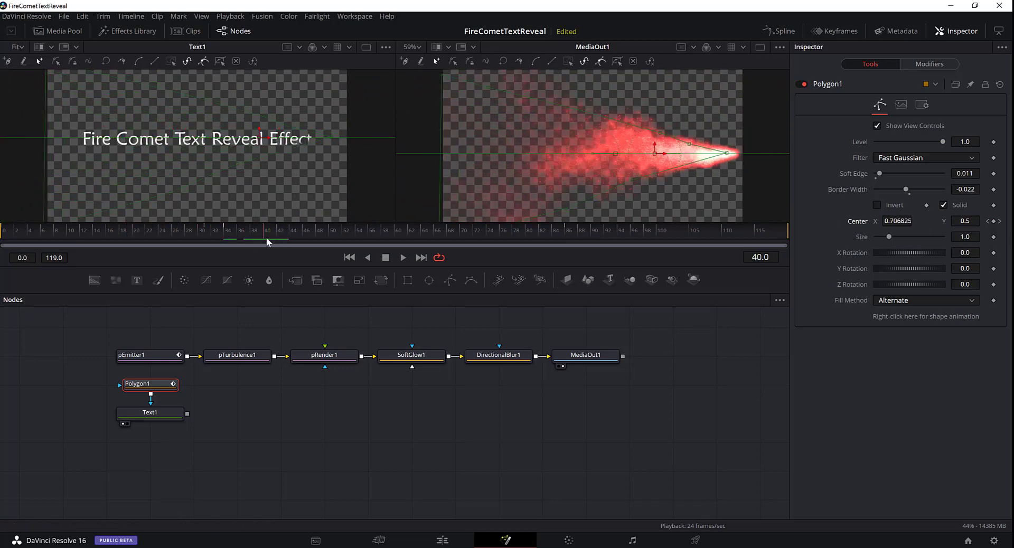
pyautogui.moveTo(883, 222); pyautogui.dragTo(907, 223)
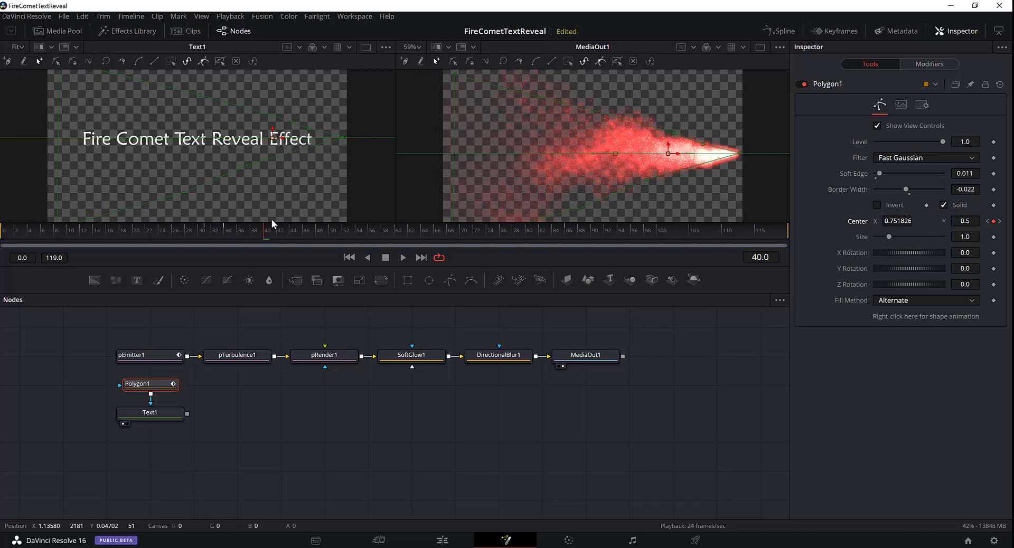
pyautogui.moveTo(266, 229); pyautogui.dragTo(566, 243)
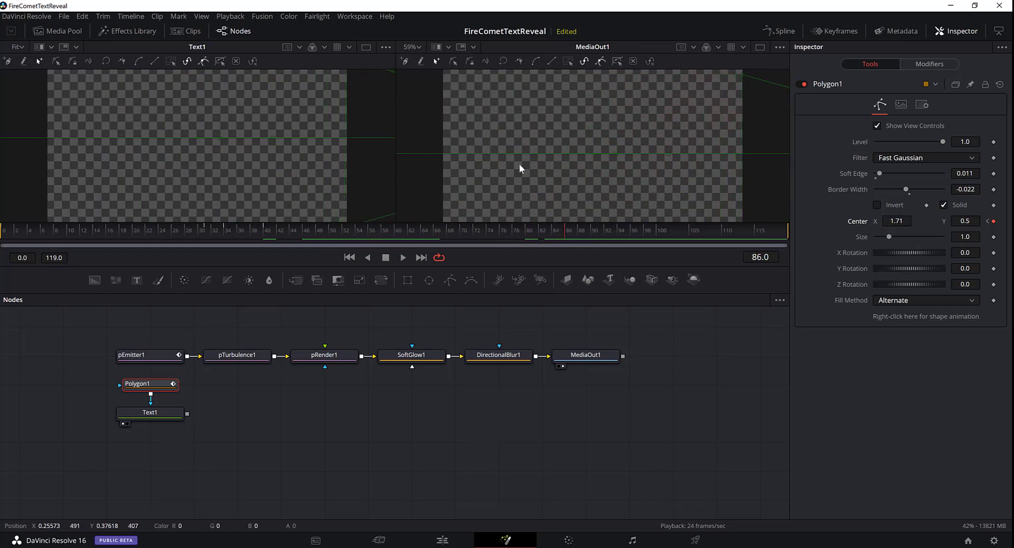
# Try to stretch the mask's upper rear corner outward at frame 0 and check the reveal over the timeline
pyautogui.scroll(-4, 518, 164)
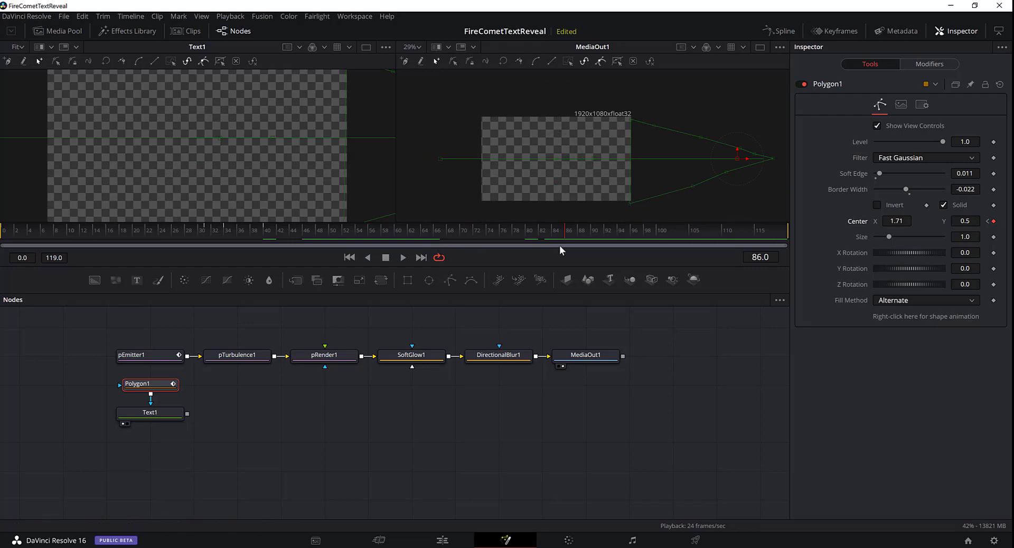
pyautogui.moveTo(10, 231); pyautogui.dragTo(2, 237)
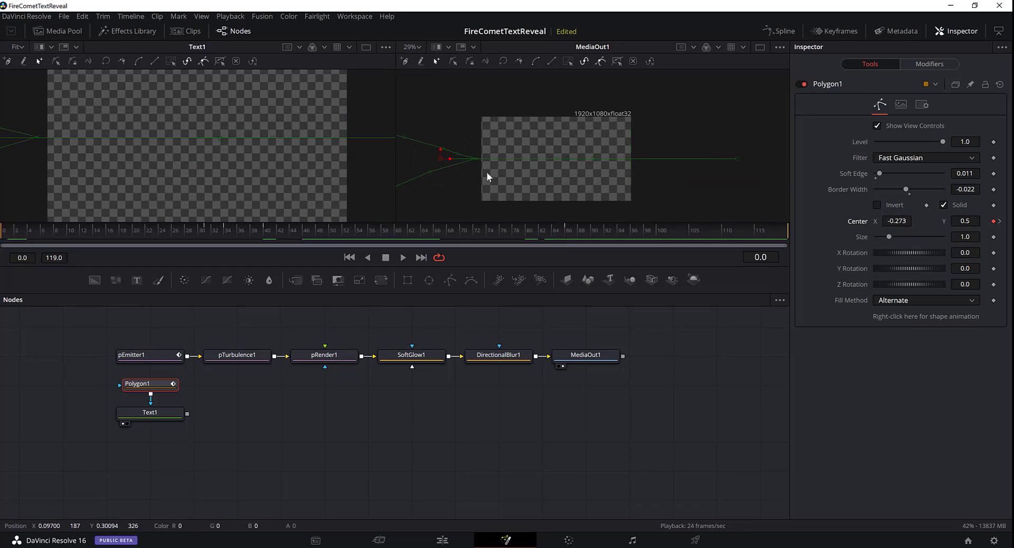
pyautogui.scroll(-3, 470, 172)
pyautogui.moveTo(423, 154); pyautogui.dragTo(371, 115)
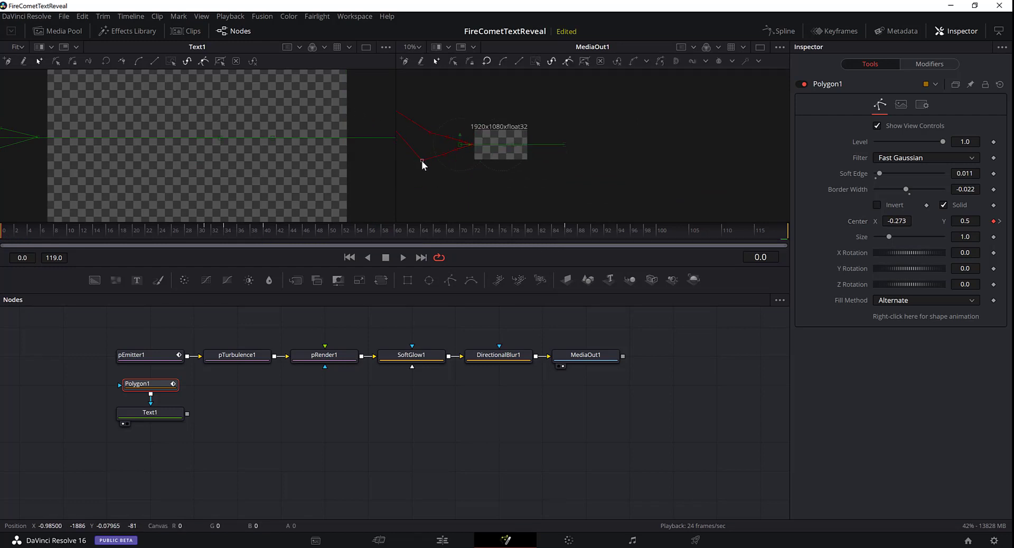
pyautogui.scroll(-2, 422, 161)
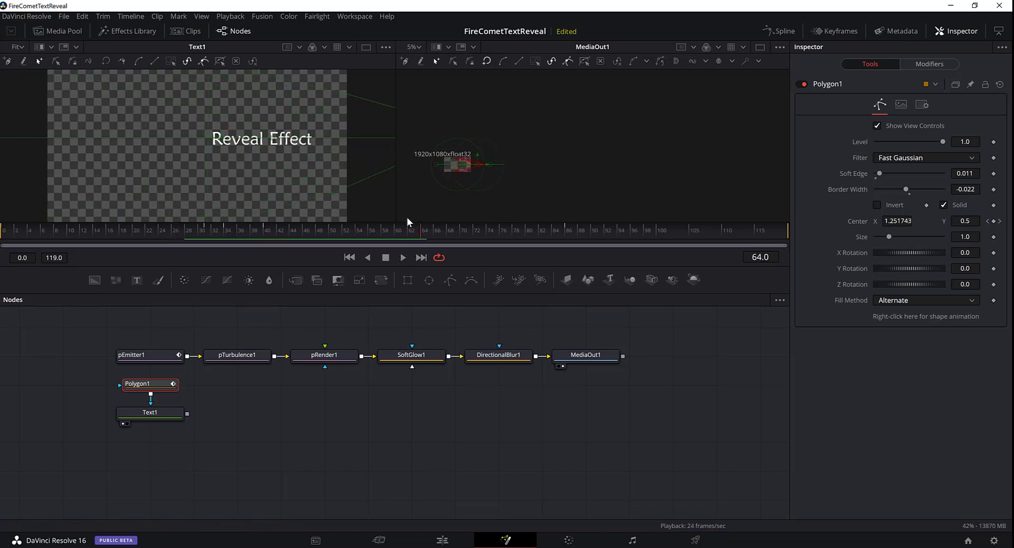
pyautogui.moveTo(364, 231); pyautogui.dragTo(1, 231)
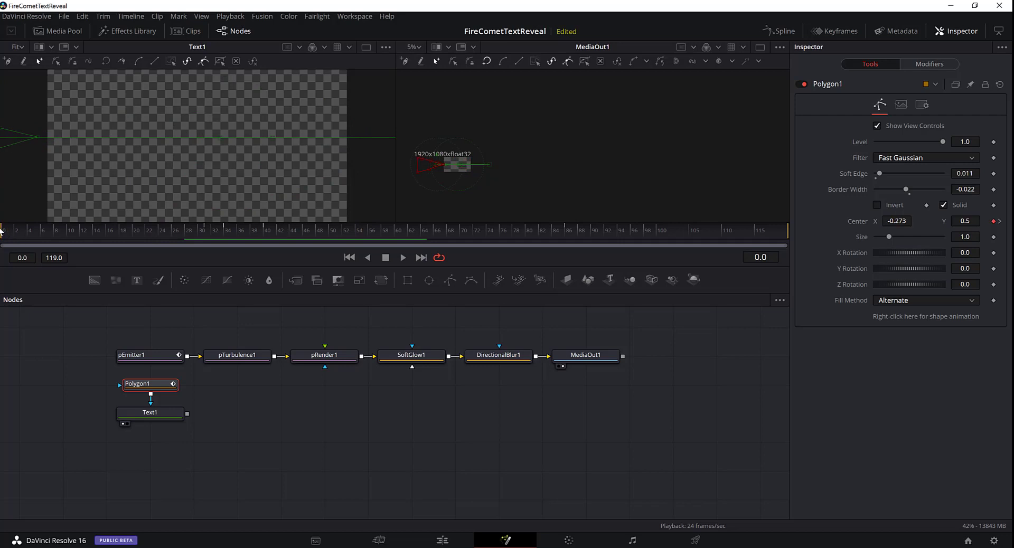
# At frame 0, stretch the mask's upper and lower rear corners farther out behind the comet and scrub the first frames
pyautogui.click(417, 158)
pyautogui.scroll(5, 414, 179)
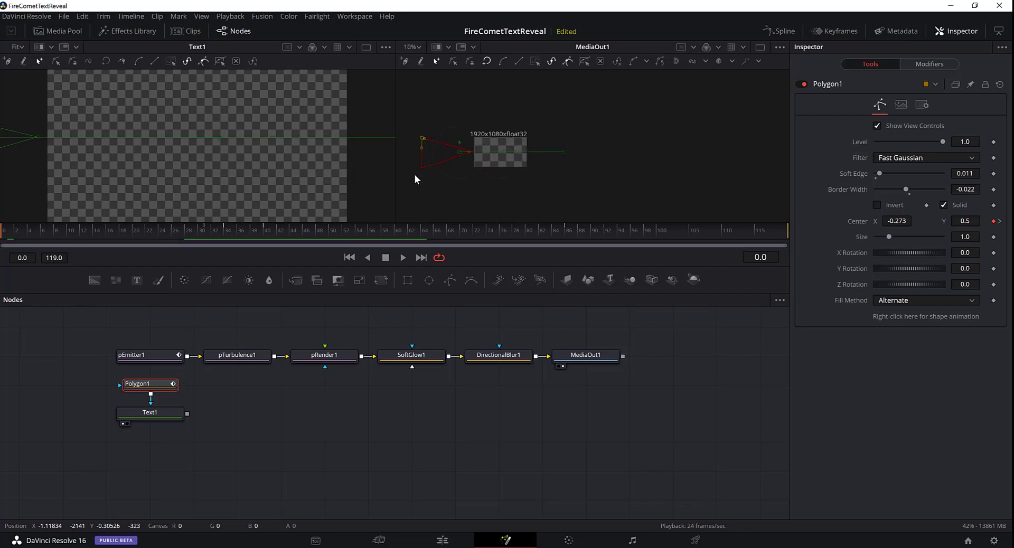
pyautogui.moveTo(430, 109); pyautogui.dragTo(398, 70)
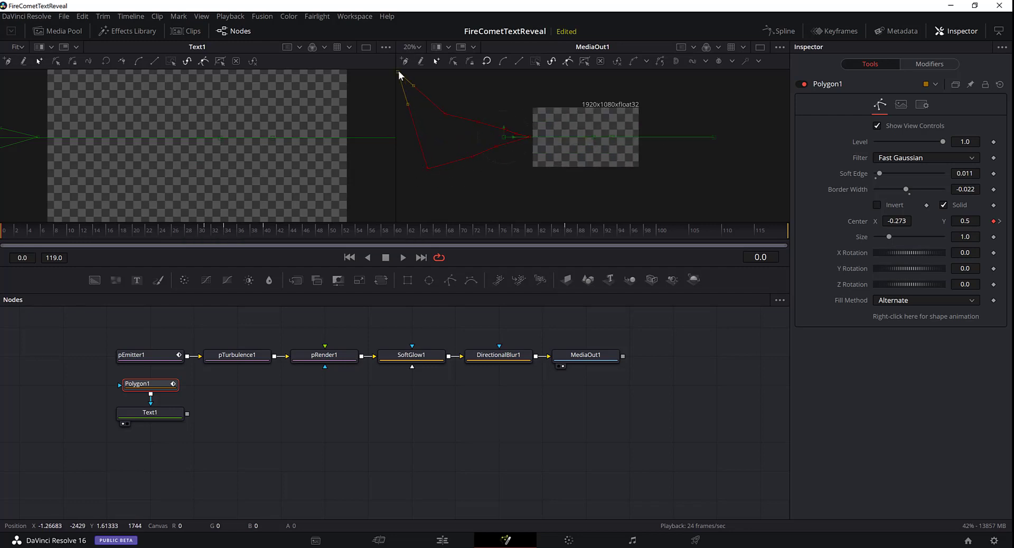
pyautogui.moveTo(427, 169); pyautogui.dragTo(403, 204)
pyautogui.scroll(-3, 418, 189)
pyautogui.scroll(-2, 410, 191)
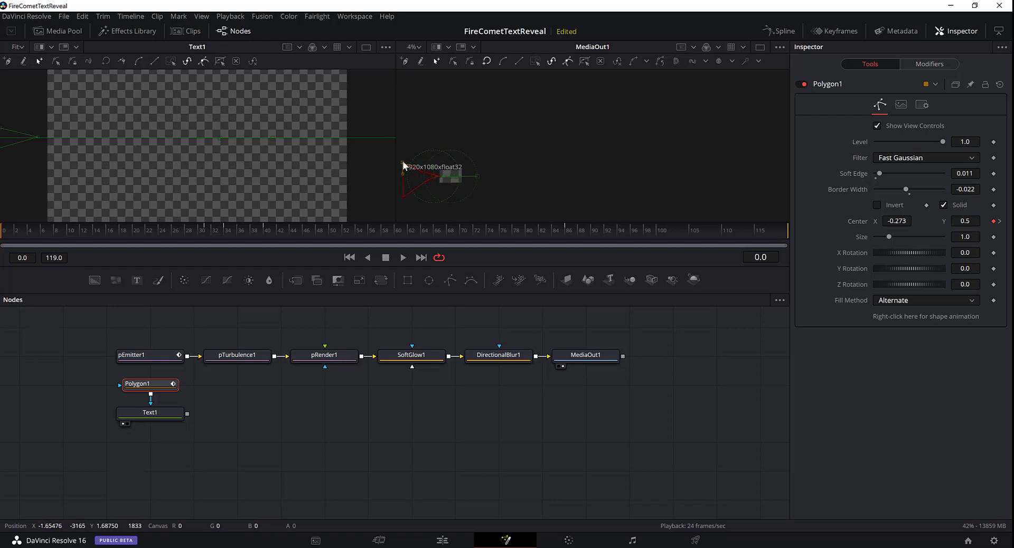
pyautogui.moveTo(32, 230); pyautogui.dragTo(1, 244)
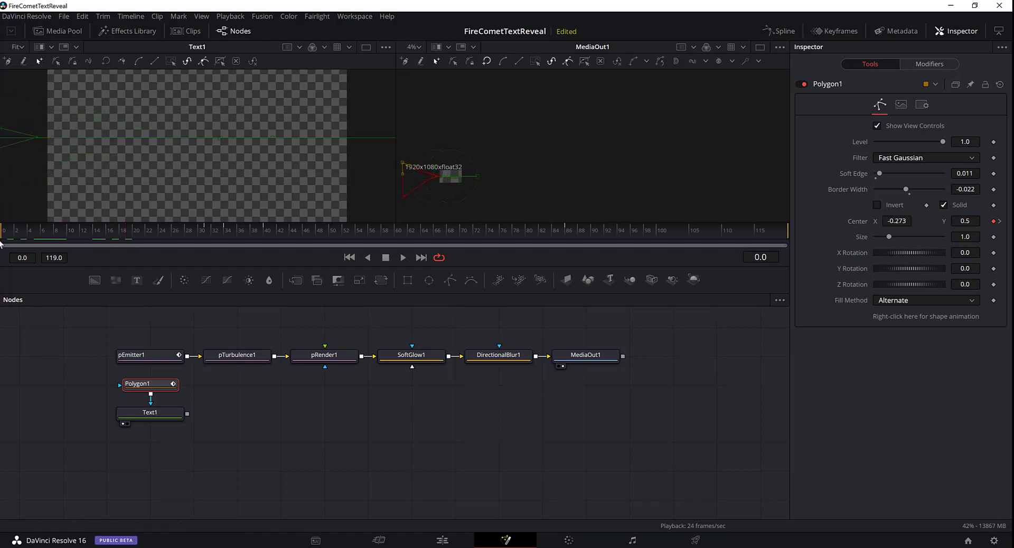
# Delete Polygon1's extra Polyline keyframe near frame 30 in the Spline editor, keeping only the one at frame 0
pyautogui.click(782, 32)
pyautogui.click(562, 444)
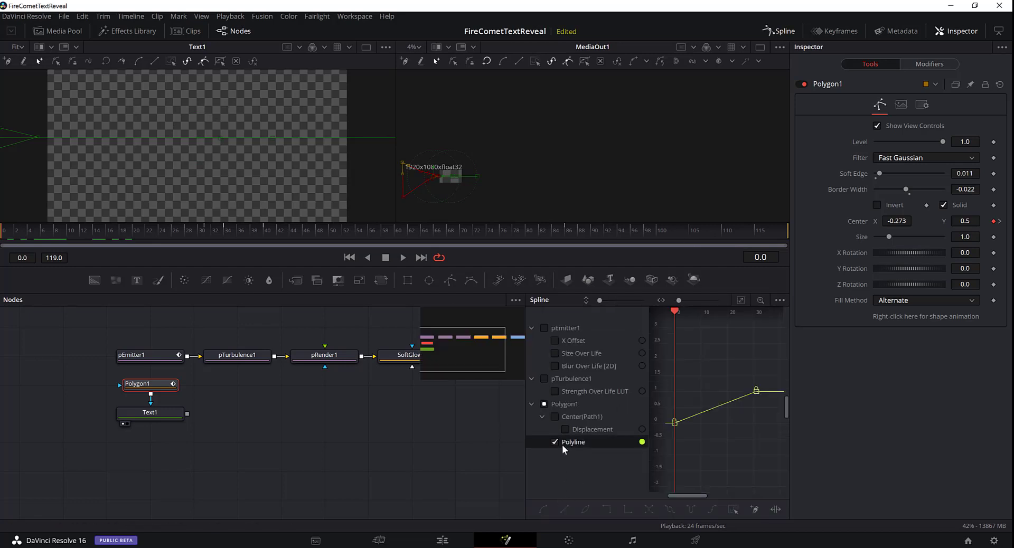
pyautogui.moveTo(525, 426); pyautogui.dragTo(191, 426)
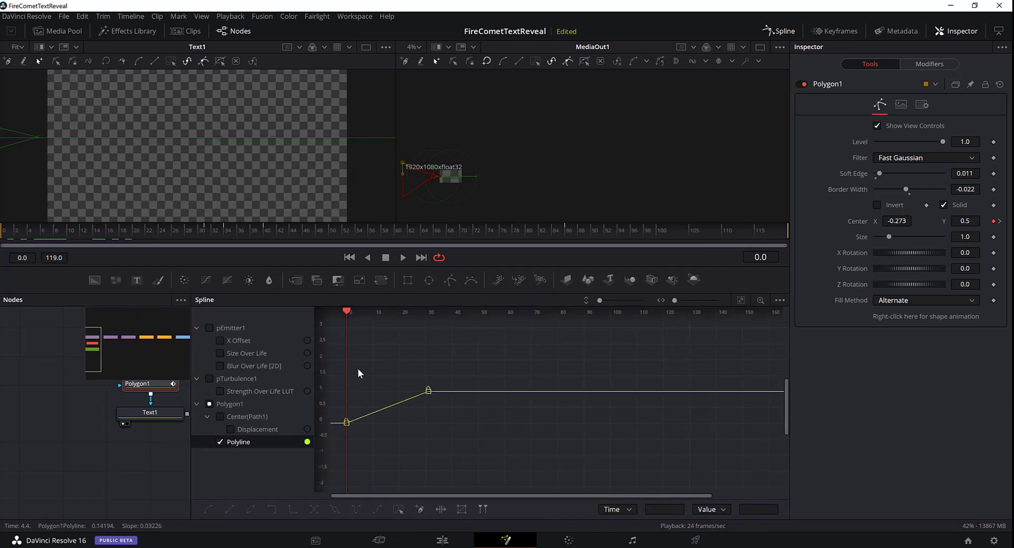
pyautogui.moveTo(364, 363); pyautogui.dragTo(330, 341)
pyautogui.press('Delete')
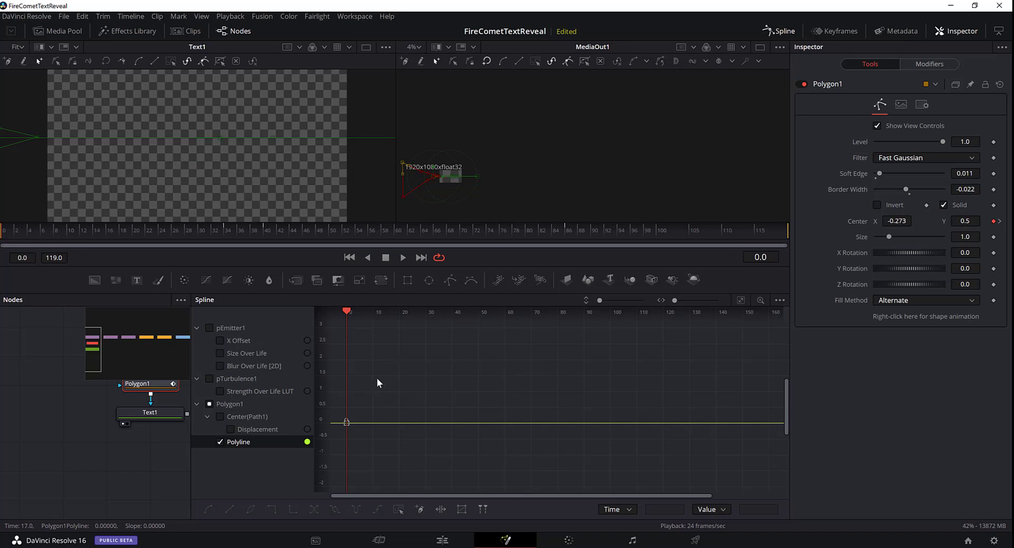
pyautogui.rightClick(361, 424)
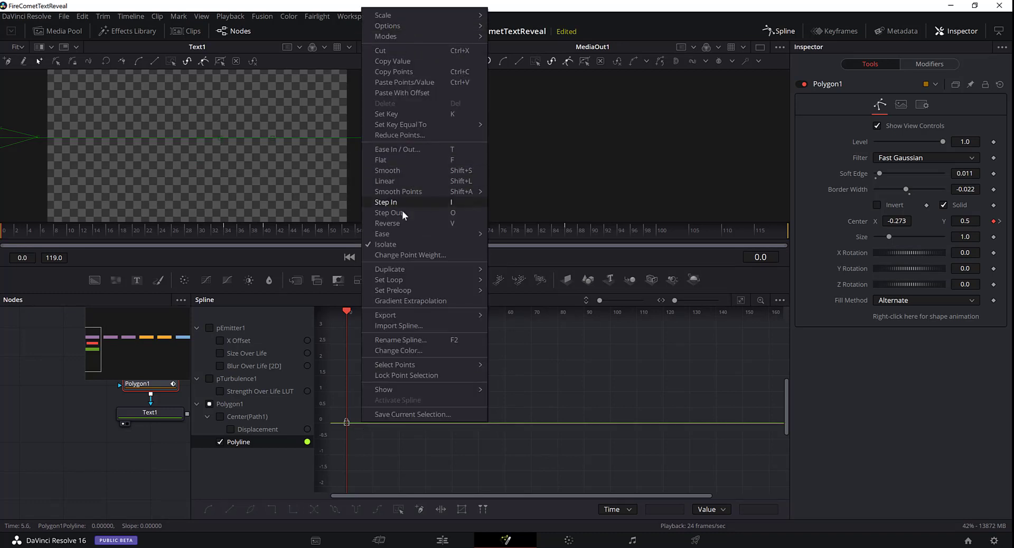
pyautogui.click(428, 201)
pyautogui.click(779, 31)
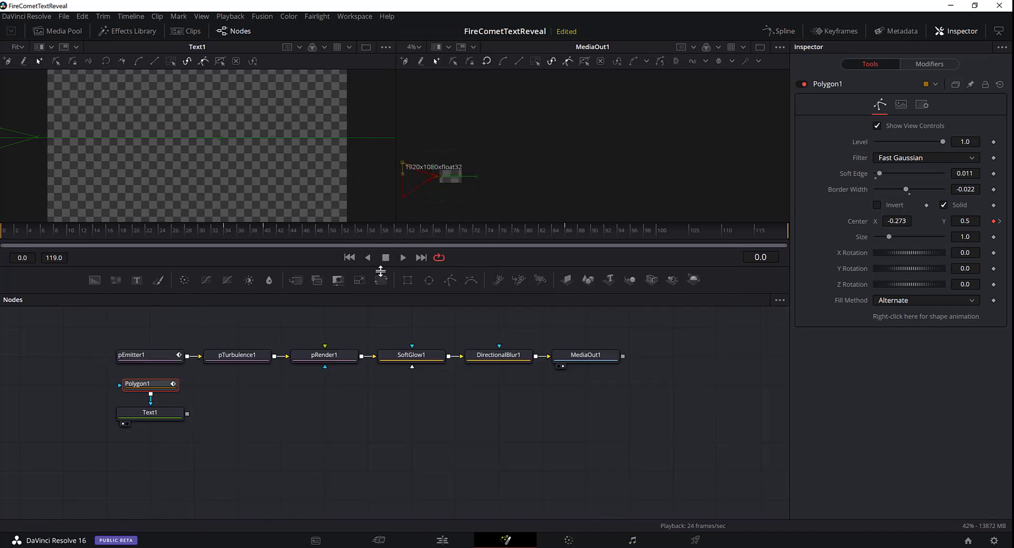
# Play back the reveal, and at frame 86 pull the mask's two rear corners outward to cover the whole title
pyautogui.press('space')
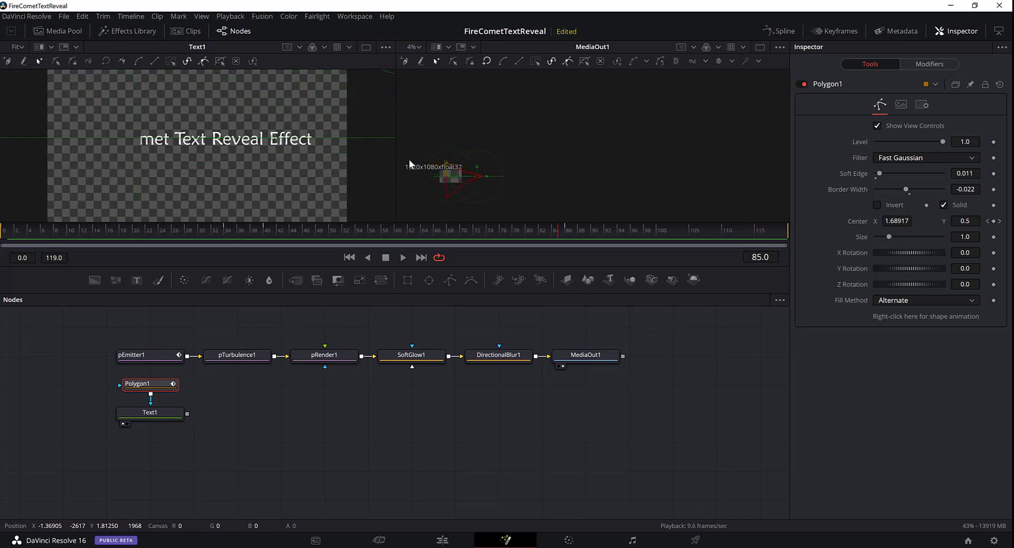
pyautogui.press('space')
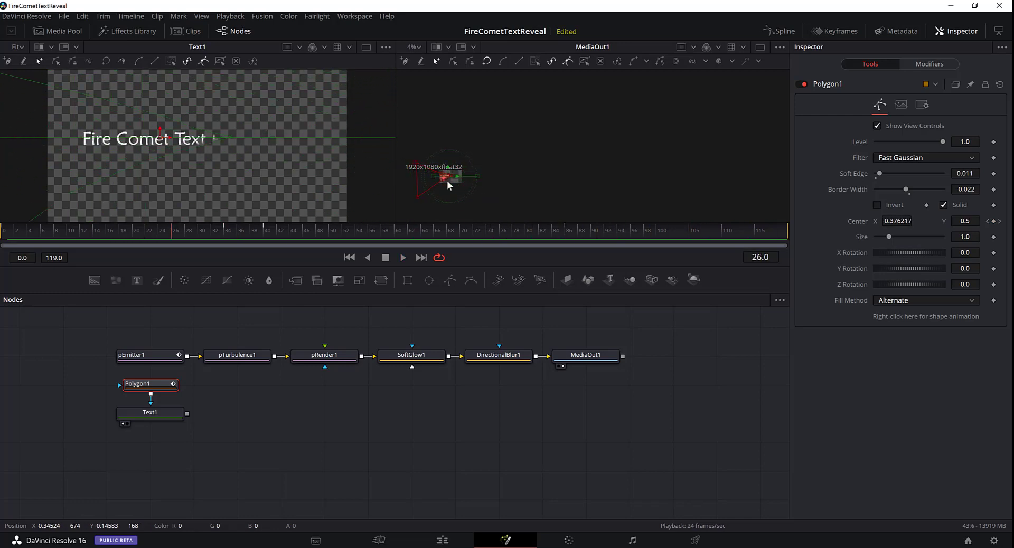
pyautogui.scroll(1, 429, 185)
pyautogui.moveTo(349, 231); pyautogui.dragTo(565, 230)
pyautogui.moveTo(450, 158); pyautogui.dragTo(429, 146)
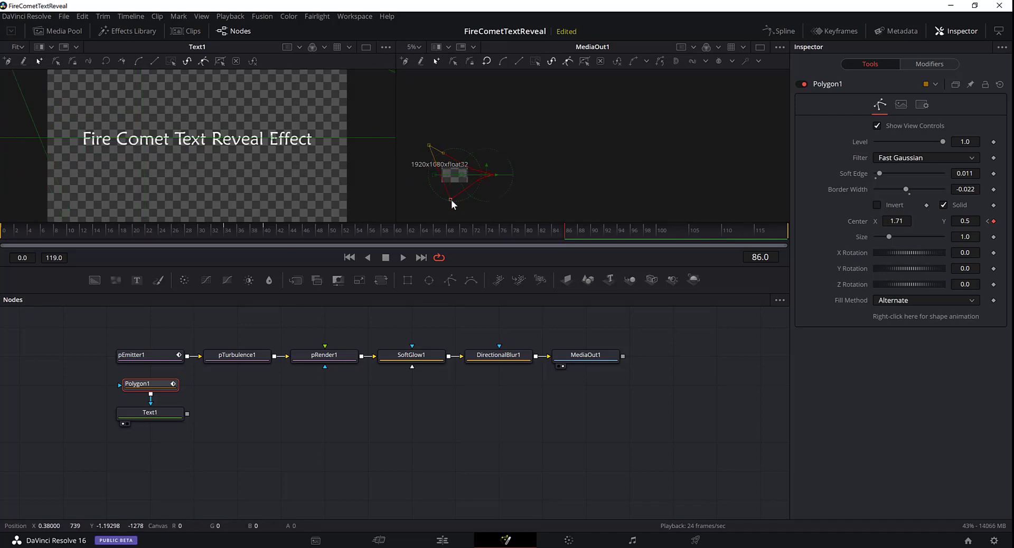
pyautogui.moveTo(451, 200); pyautogui.dragTo(429, 210)
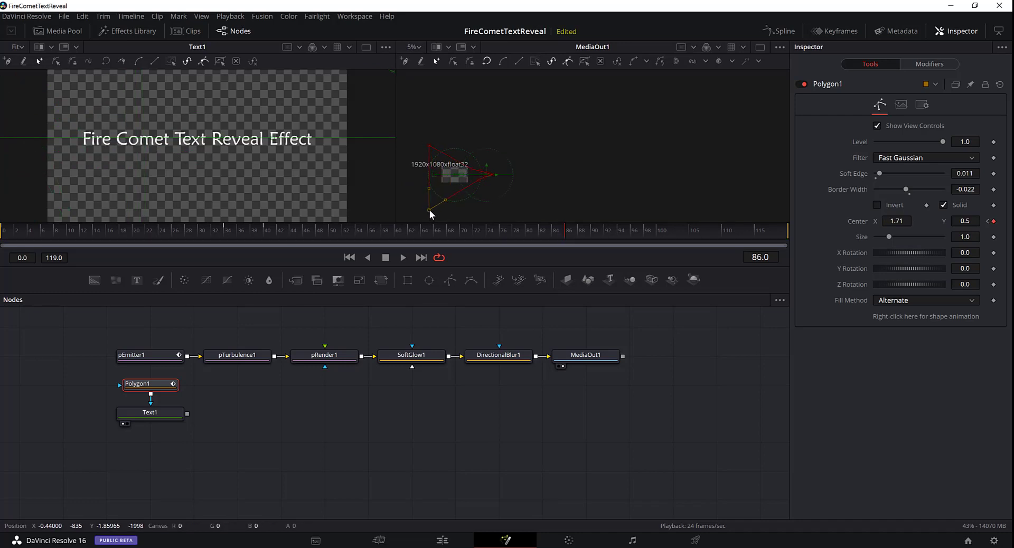
# Delete Polygon1's Polyline keyframe at frame 0 in the Spline editor so only the frame 86 shape applies
pyautogui.click(774, 32)
pyautogui.moveTo(574, 311); pyautogui.dragTo(489, 319)
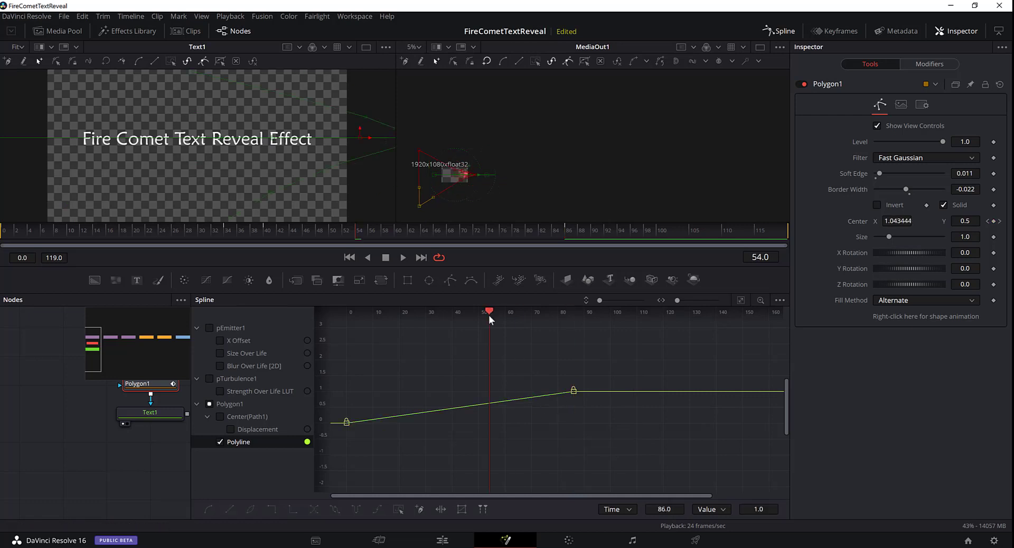
pyautogui.rightClick(529, 405)
pyautogui.click(420, 427)
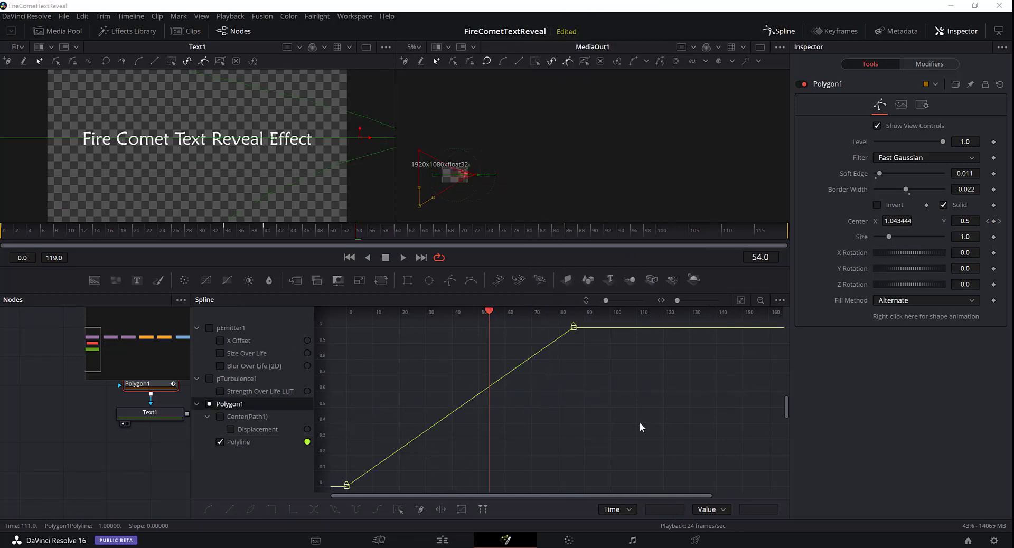
pyautogui.moveTo(637, 423); pyautogui.dragTo(544, 320)
pyautogui.moveTo(346, 332); pyautogui.dragTo(628, 543)
pyautogui.press('Delete')
# Scrub the timeline to check the reveal, fit the MediaOut1 viewer to the frame and close the Spline editor
pyautogui.moveTo(342, 233); pyautogui.dragTo(456, 233)
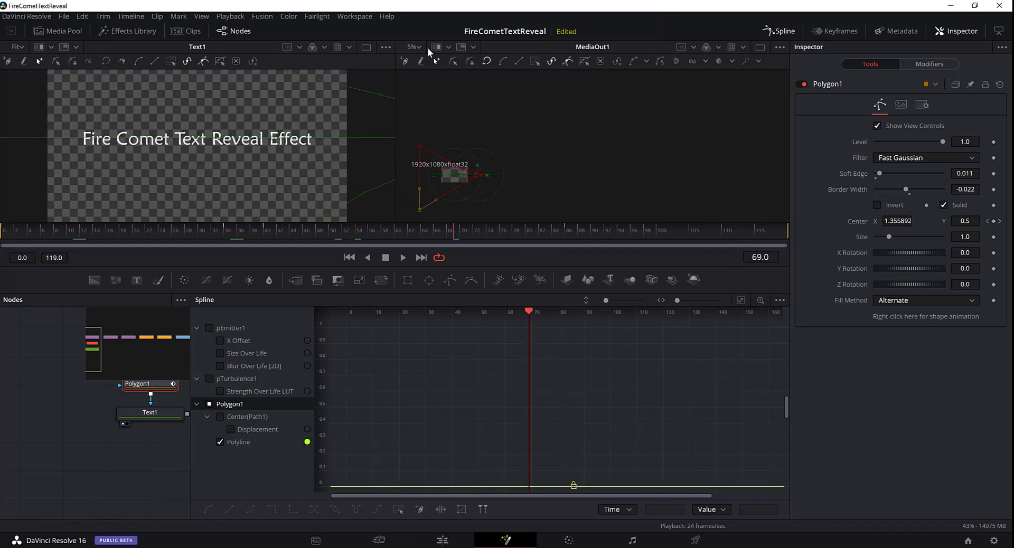
pyautogui.click(417, 48)
pyautogui.click(416, 61)
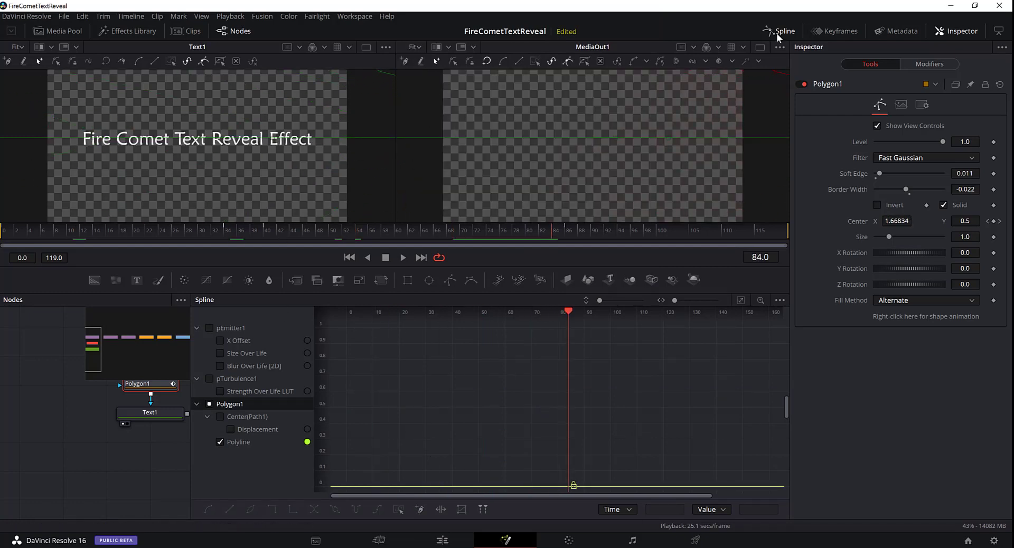
pyautogui.click(779, 31)
# Move the Polygon1 and Text1 nodes together farther below the particle node chain
pyautogui.moveTo(99, 385); pyautogui.dragTo(194, 430)
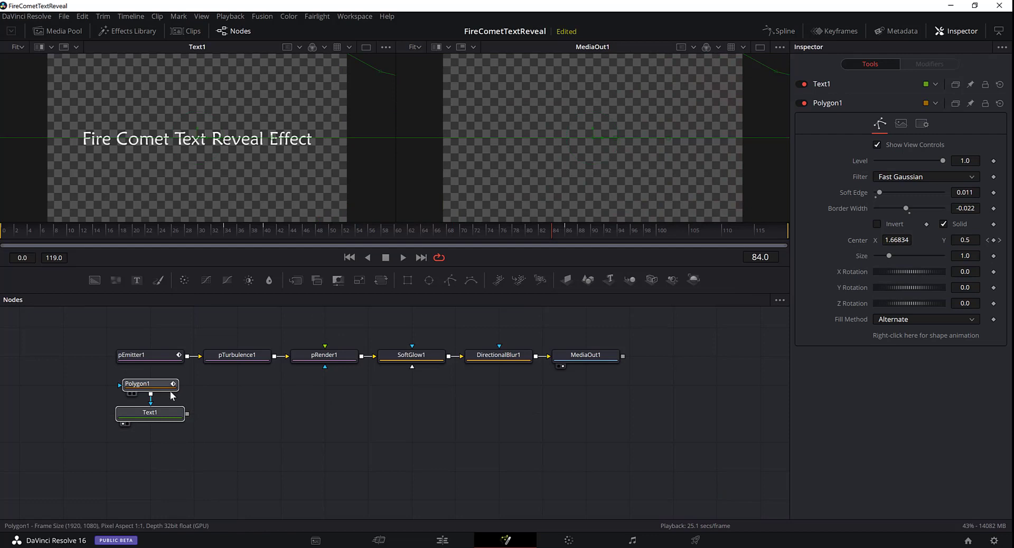
pyautogui.moveTo(173, 394); pyautogui.dragTo(175, 421)
pyautogui.click(170, 449)
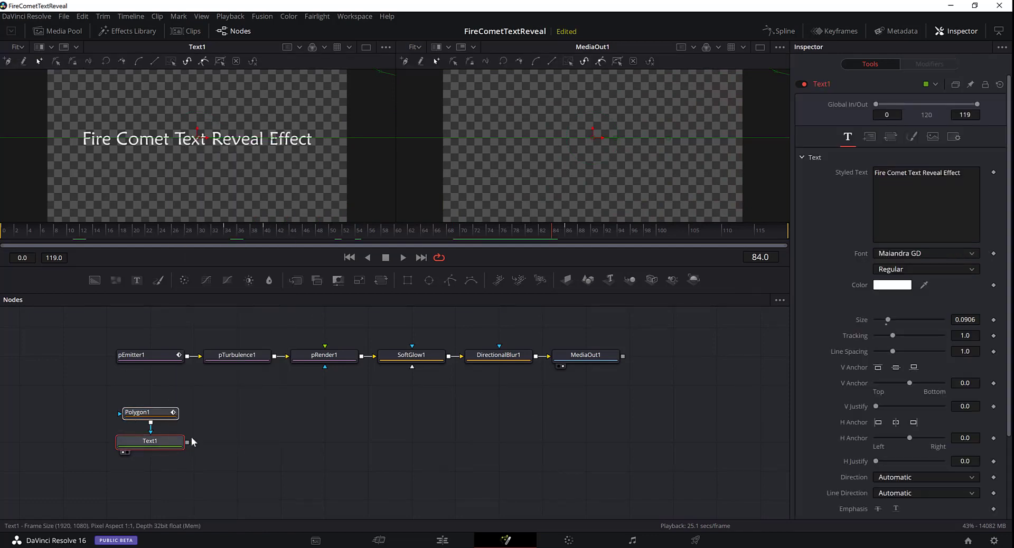
# Add a Merge node after Text1, place it below DirectionalBlur1, feed DirectionalBlur1 into it and connect its output to MediaOut1
pyautogui.hotkey('shift', 'space')
pyautogui.write('merge')
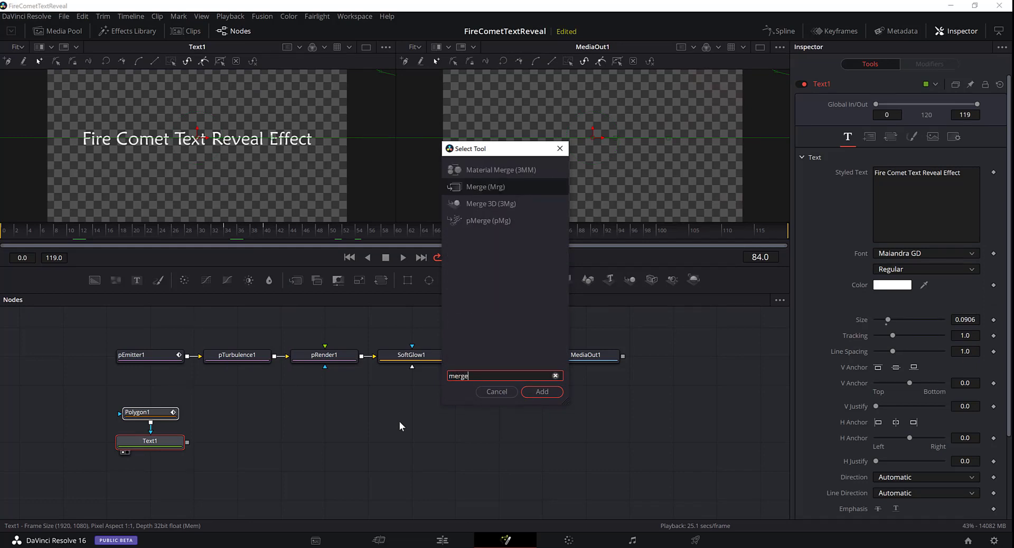
pyautogui.press('Return')
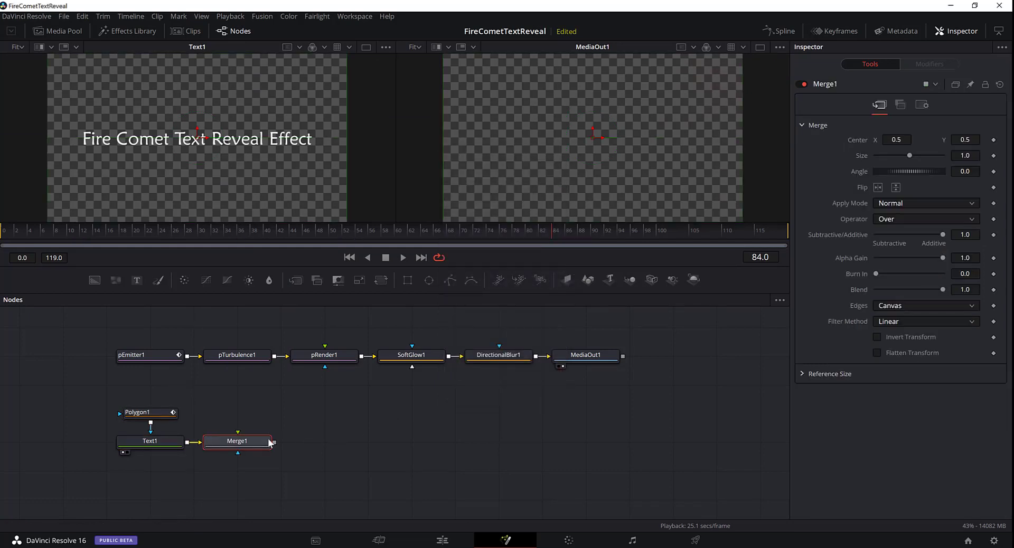
pyautogui.moveTo(237, 444); pyautogui.dragTo(499, 444)
pyautogui.moveTo(547, 359); pyautogui.dragTo(499, 441)
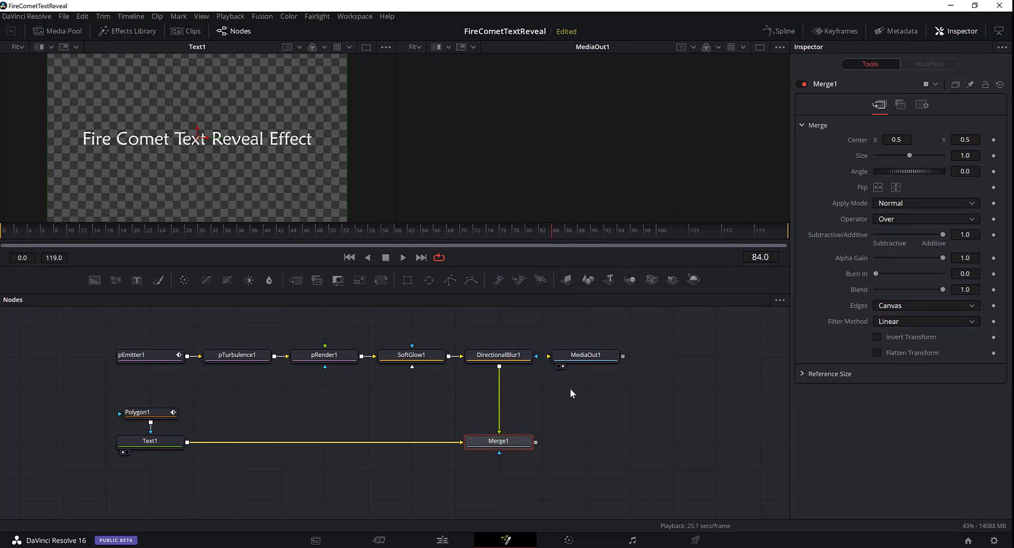
pyautogui.moveTo(599, 353); pyautogui.dragTo(581, 447)
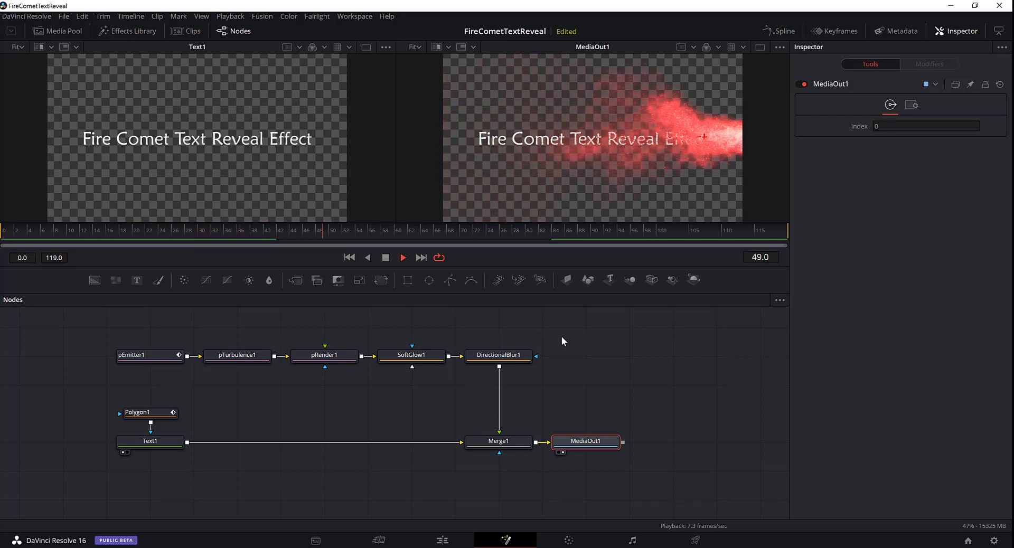
# Try swapping Merge1's inputs to layer the text over the comet, and swap them back
pyautogui.moveTo(373, 231); pyautogui.dragTo(190, 241)
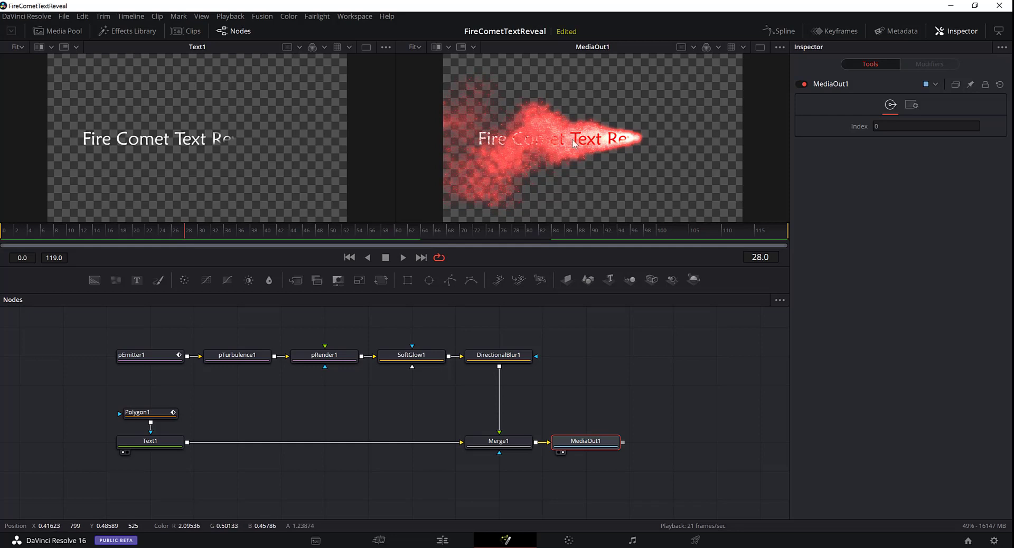
pyautogui.rightClick(511, 438)
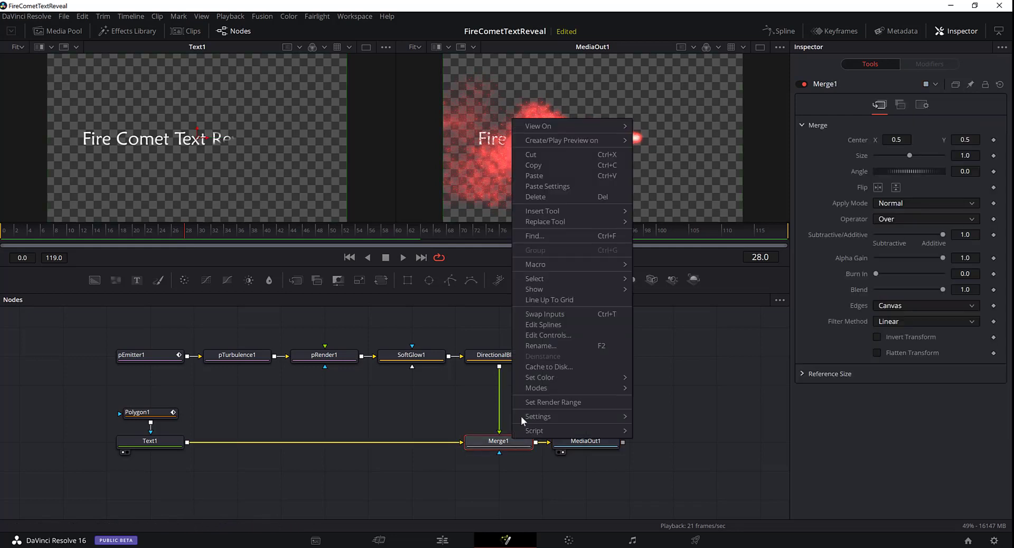
pyautogui.click(550, 315)
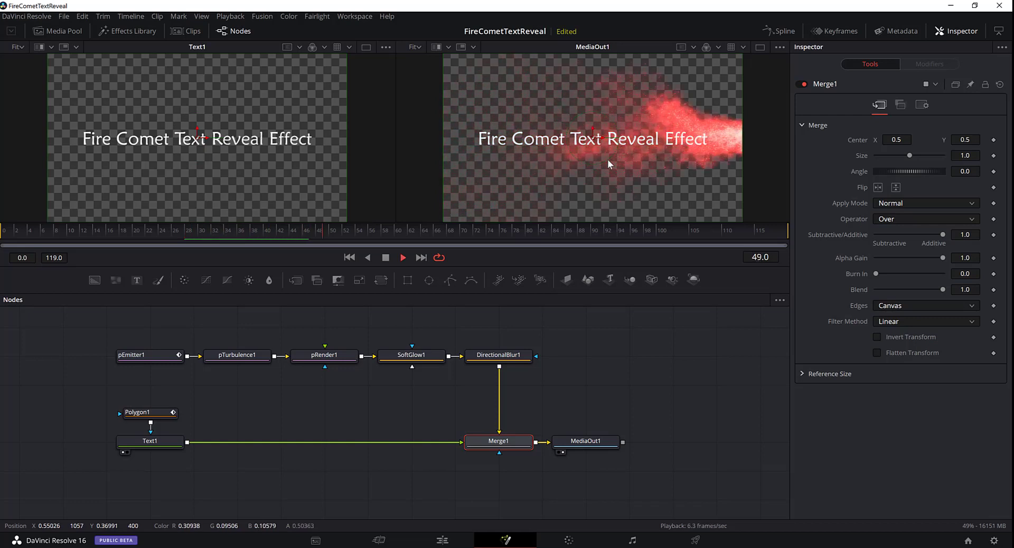
pyautogui.rightClick(517, 442)
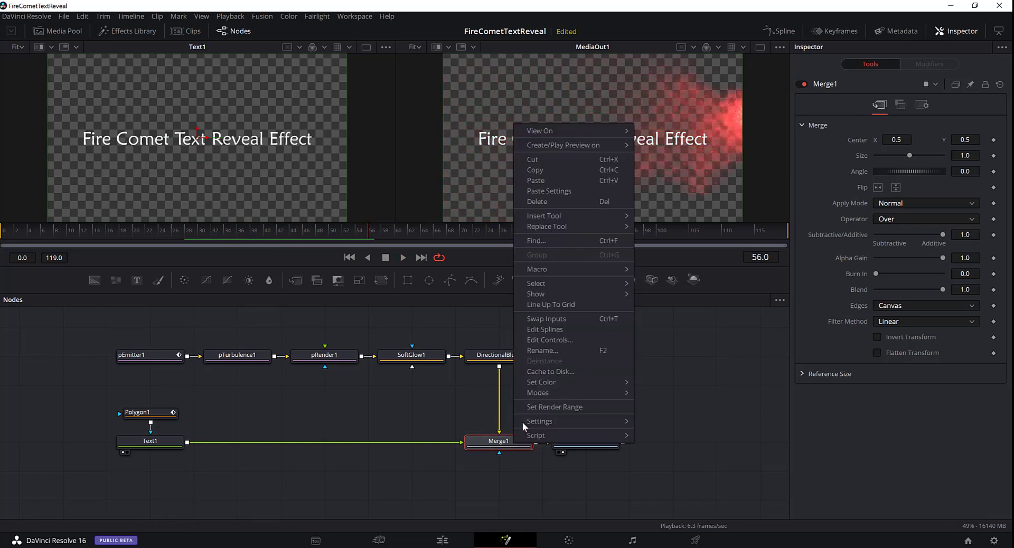
pyautogui.click(561, 319)
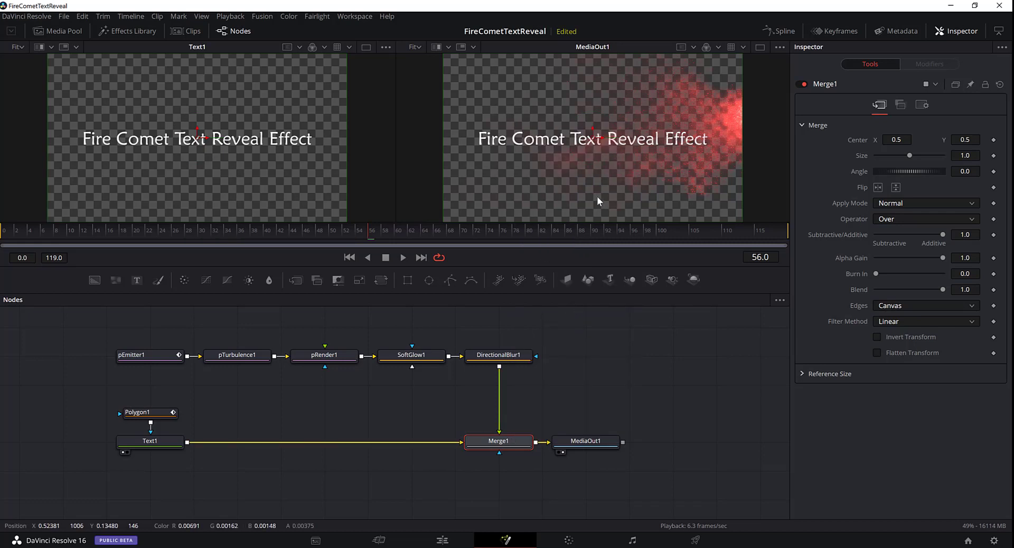
# Scrub back to about frame 15 and play the merged comet and title composition
pyautogui.click(355, 231)
pyautogui.moveTo(354, 227); pyautogui.dragTo(104, 226)
pyautogui.press('space')
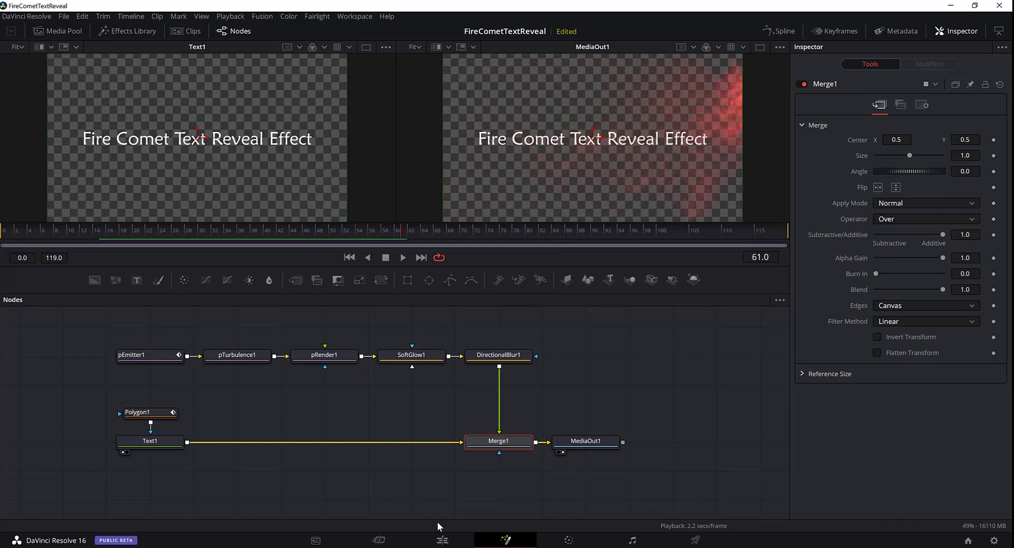
# Switch to the Edit page and play the FireCometCompound clip from the start of the timeline
pyautogui.click(442, 541)
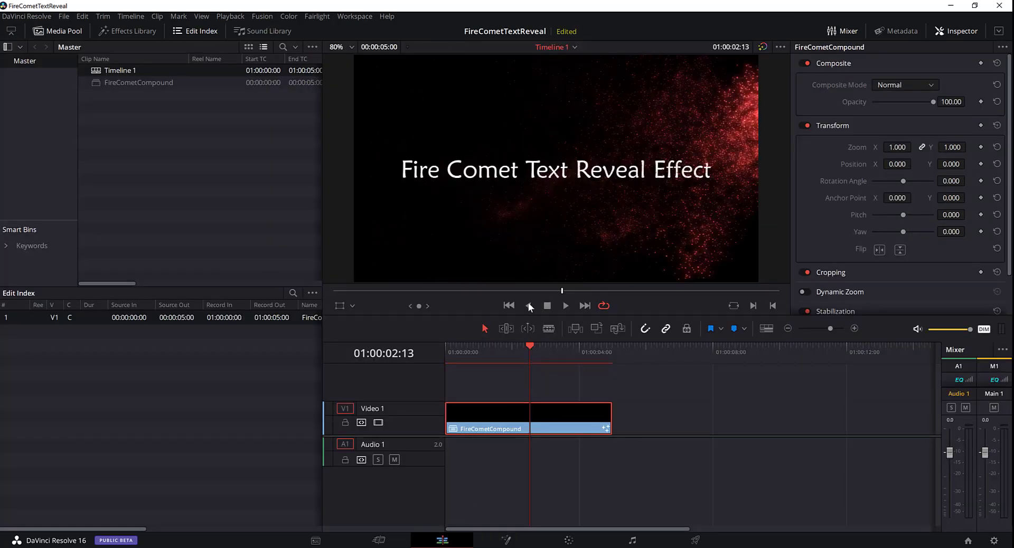
pyautogui.moveTo(562, 291); pyautogui.dragTo(332, 292)
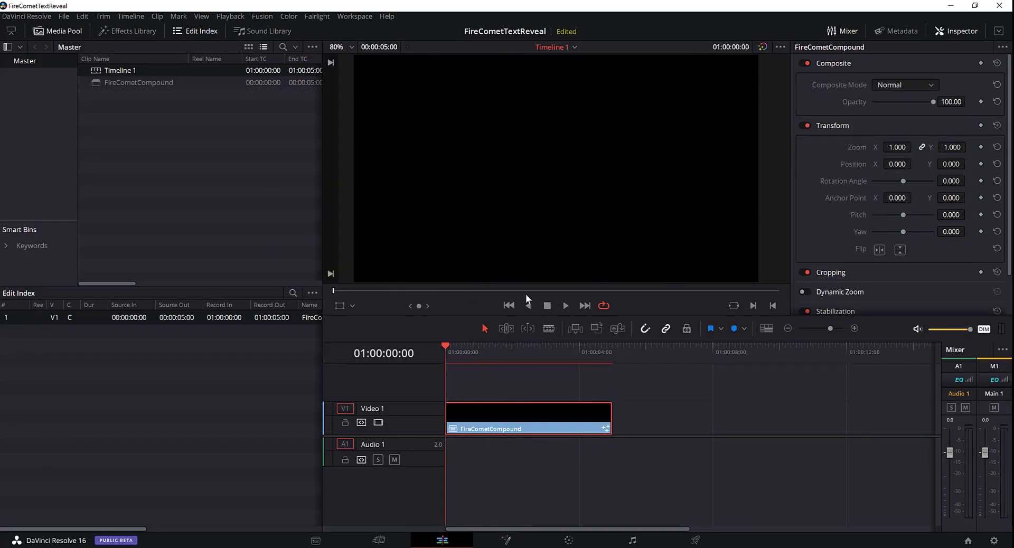
pyautogui.click(563, 306)
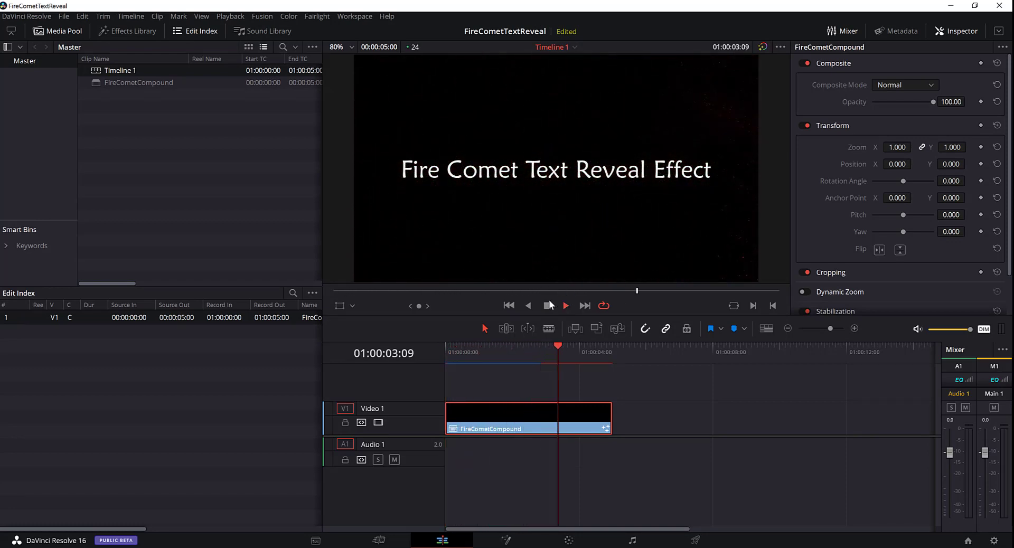
pyautogui.click(547, 306)
# Copy the FireCometCompound clip and paste the duplicate directly after it on Video 1 at 01:00:05:00
pyautogui.rightClick(536, 417)
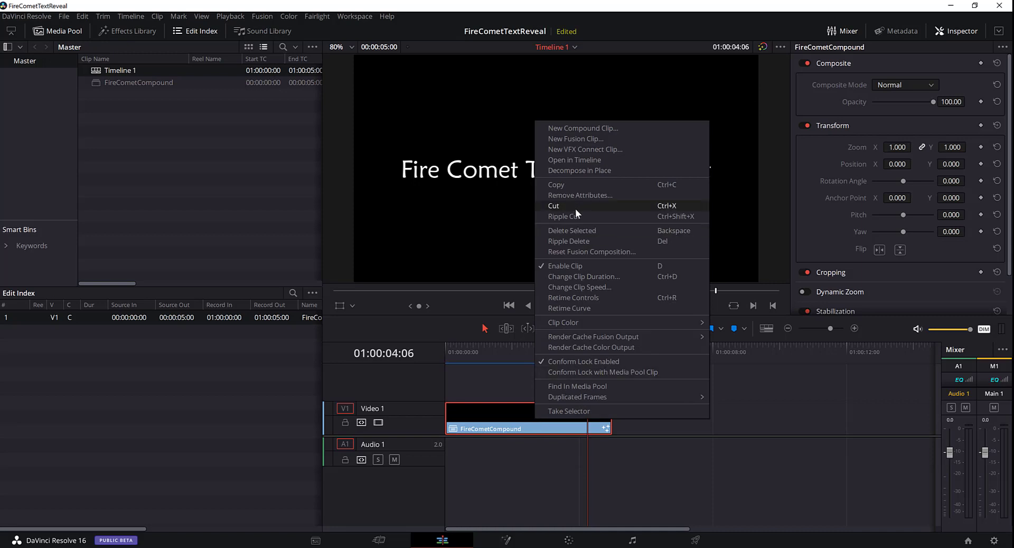
pyautogui.click(573, 183)
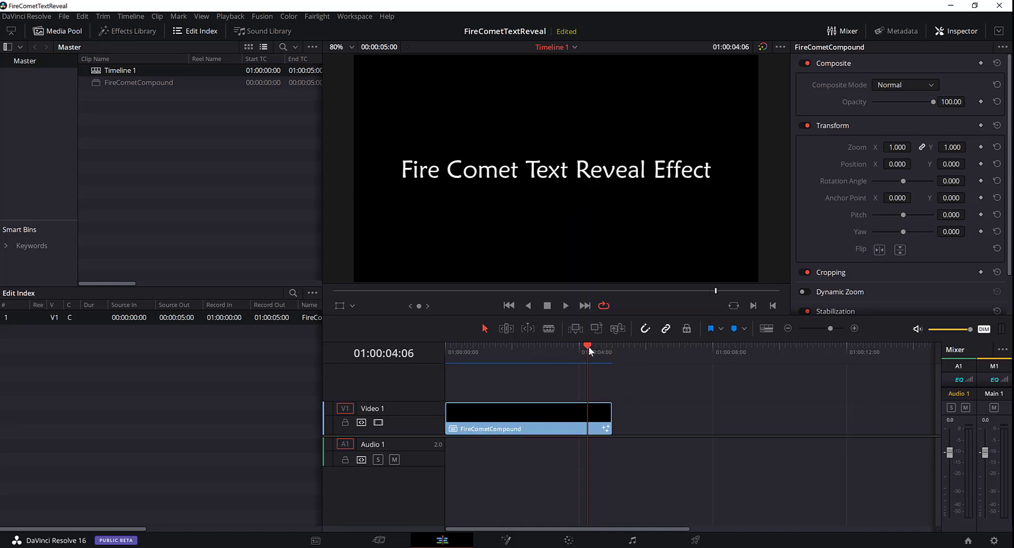
pyautogui.moveTo(588, 346); pyautogui.dragTo(612, 349)
pyautogui.rightClick(611, 349)
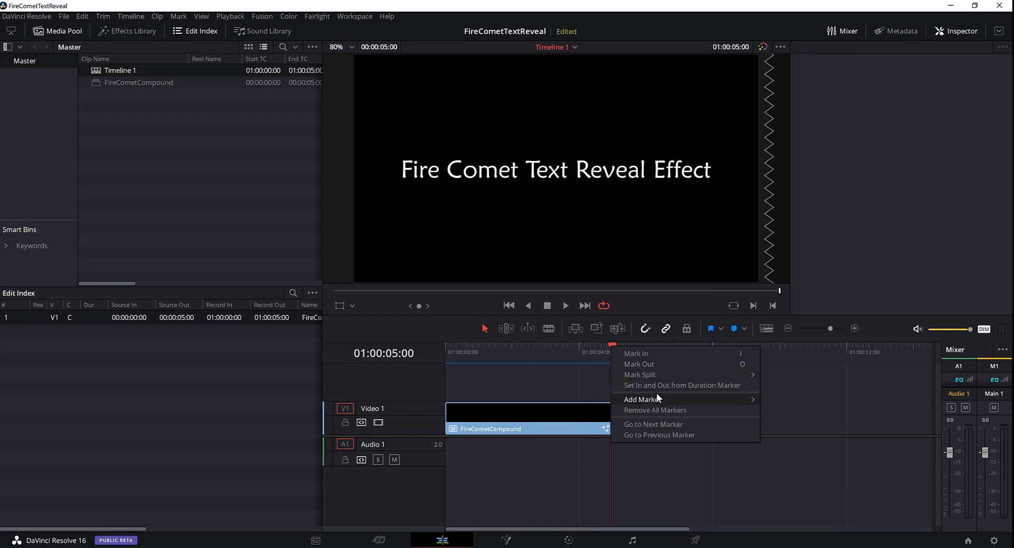
pyautogui.click(635, 474)
pyautogui.rightClick(622, 420)
pyautogui.click(640, 429)
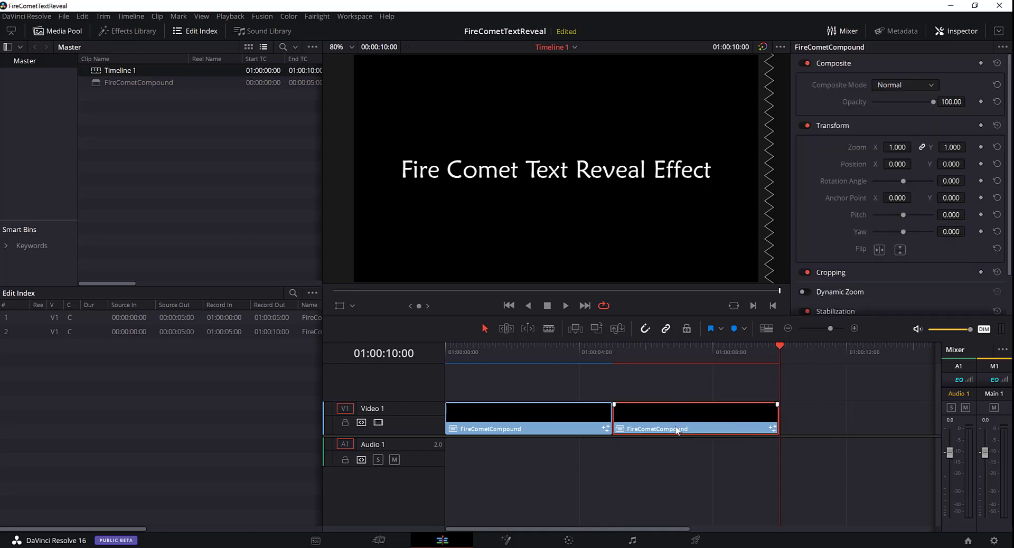
# Open the duplicated clip's composition on the Fusion page and clear the styled text of its Text1 node
pyautogui.click(523, 544)
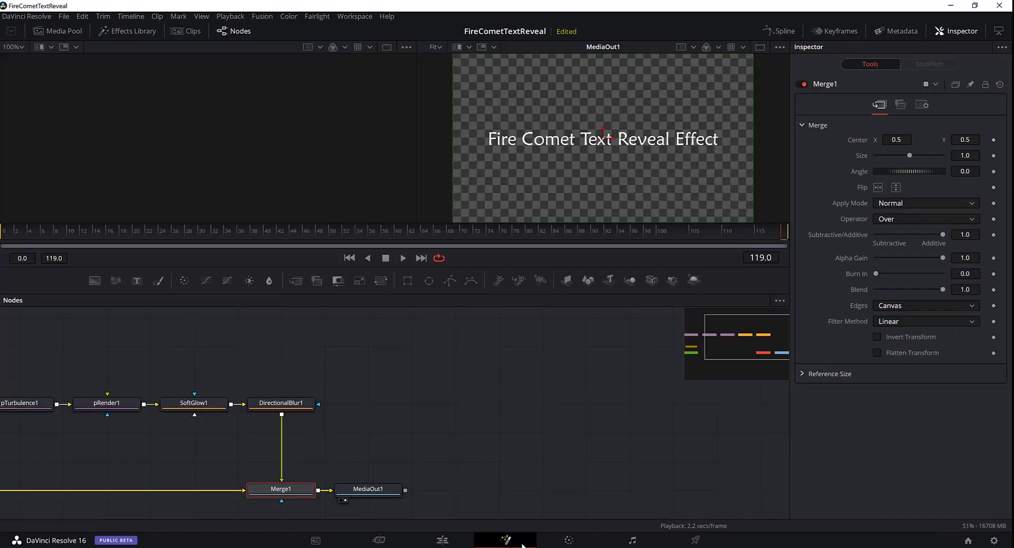
pyautogui.scroll(-2, 288, 462)
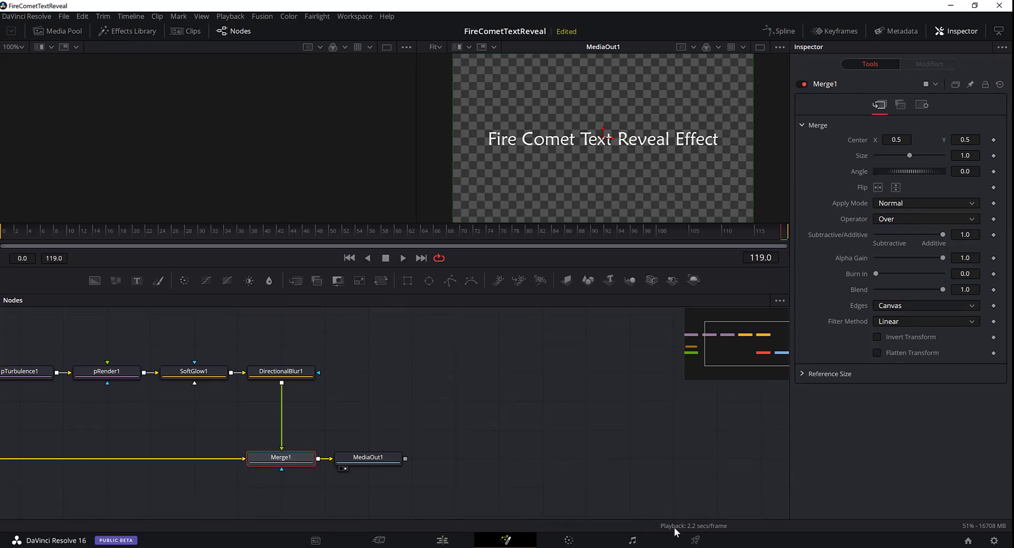
pyautogui.scroll(-2, 153, 496)
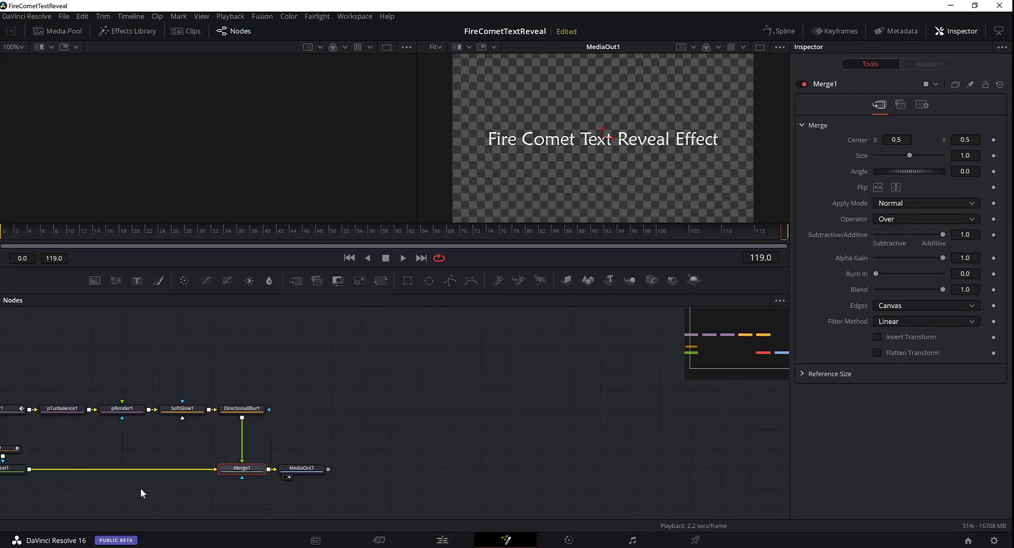
pyautogui.click(15, 470)
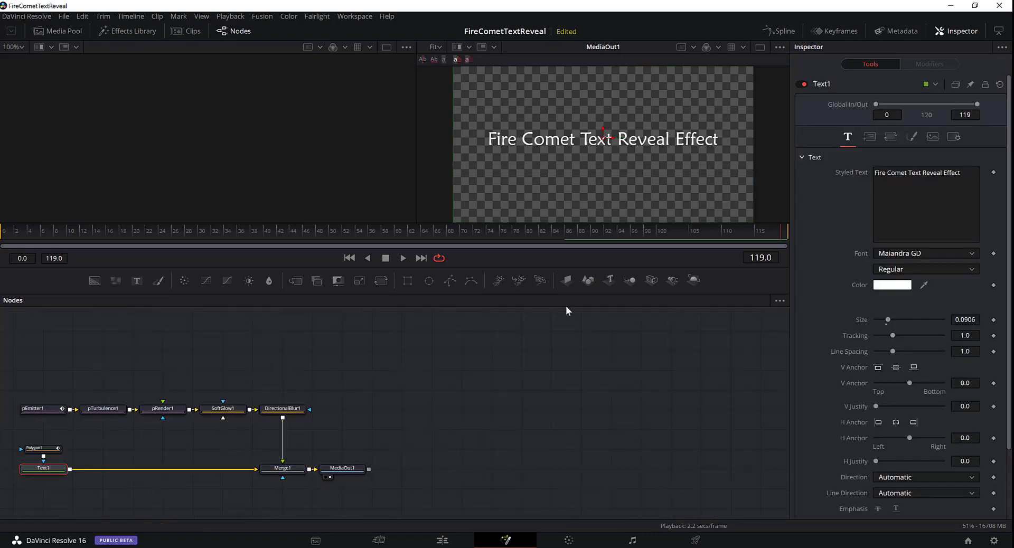
pyautogui.moveTo(956, 186); pyautogui.dragTo(765, 148)
pyautogui.press('BackSpace')
pyautogui.write('Da')
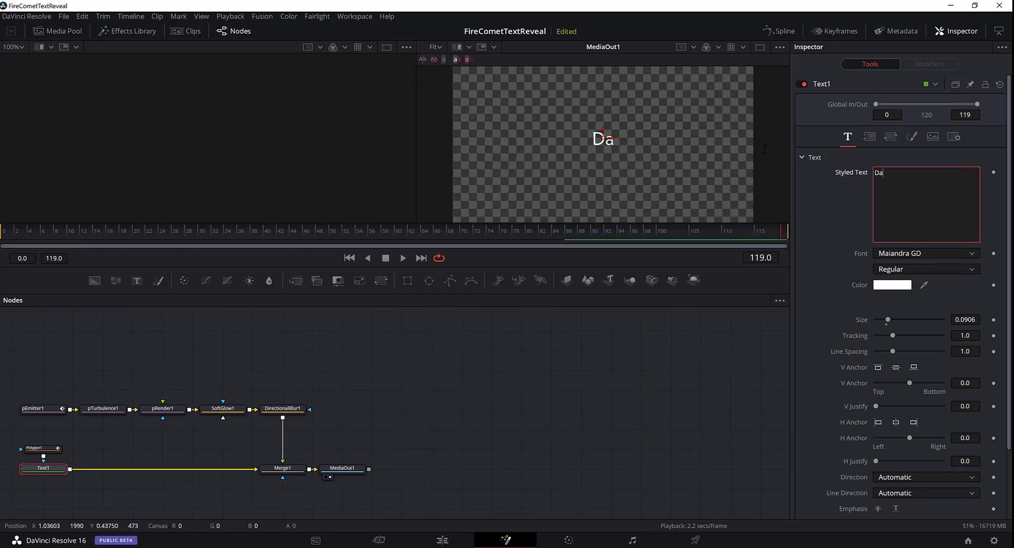
pyautogui.write('Vinci')
pyautogui.press('BackSpace')
pyautogui.press('BackSpace')
pyautogui.press('BackSpace')
pyautogui.press('BackSpace')
pyautogui.press('BackSpace')
pyautogui.press('BackSpace')
pyautogui.press('BackSpace')
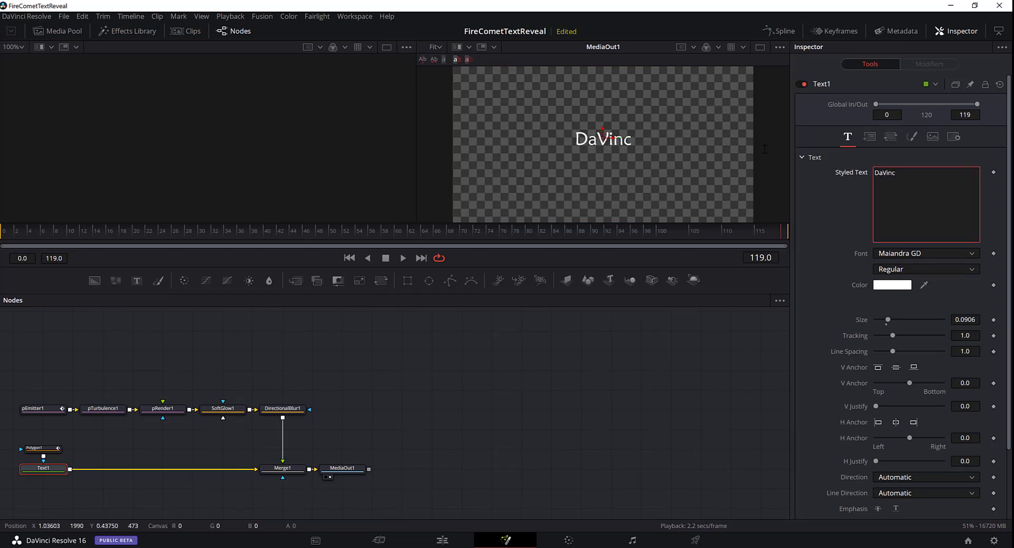
# Enter "in DaVinci Resolve 16" as the styled text of the Text1 node
pyautogui.write('in Da')
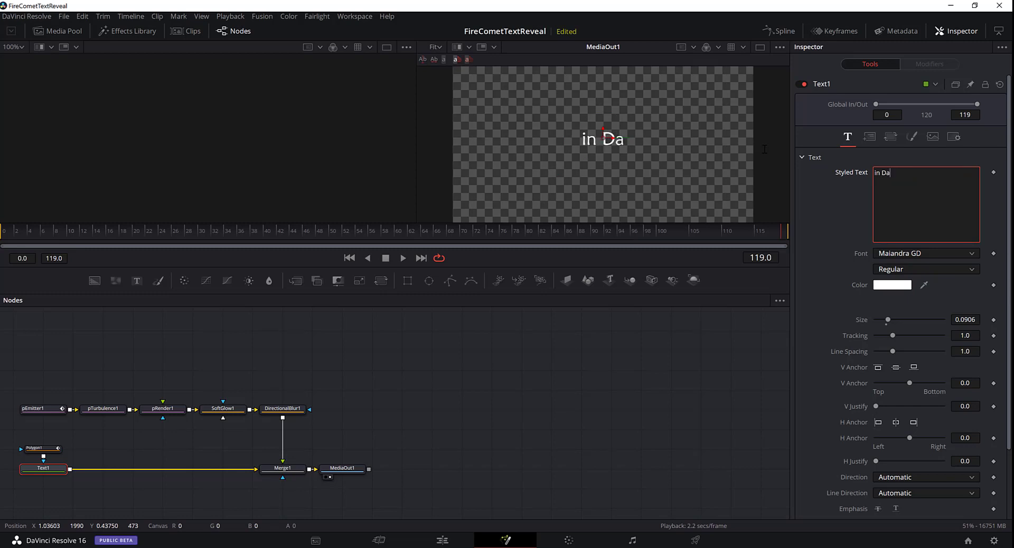
pyautogui.write('Vinci ')
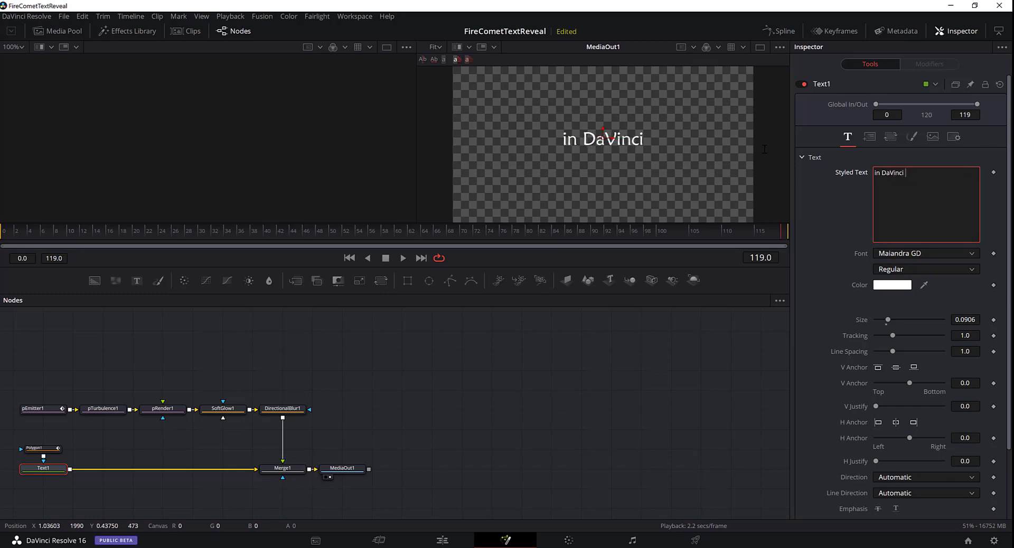
pyautogui.write('Resolve 16')
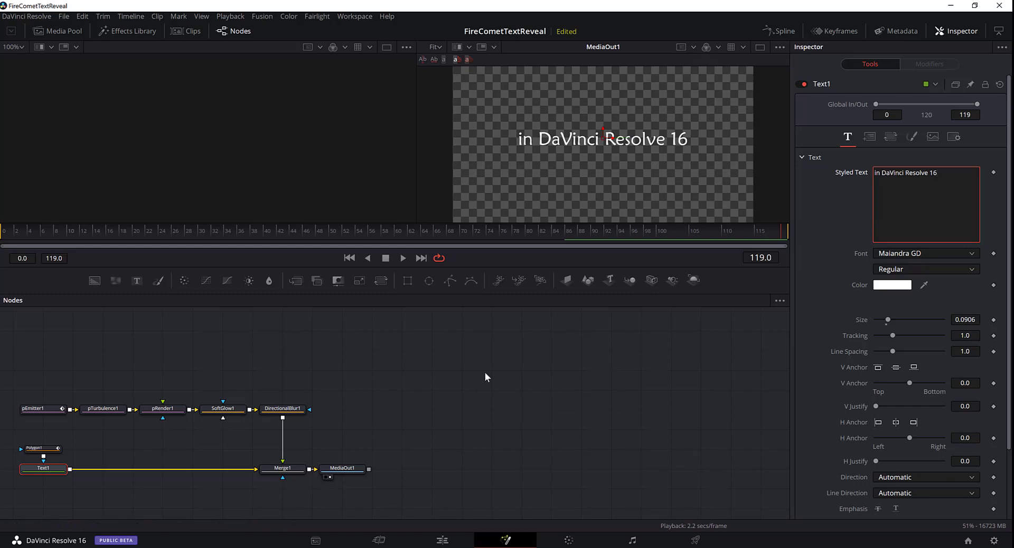
# Return to the Edit page and play both comet title clips from near the start of the timeline
pyautogui.click(443, 539)
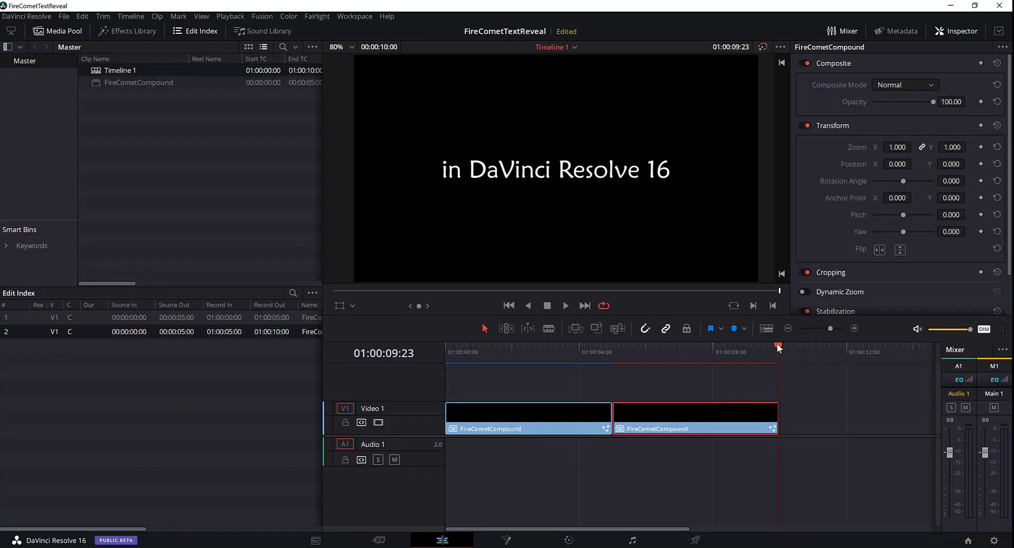
pyautogui.moveTo(777, 346); pyautogui.dragTo(455, 358)
pyautogui.press('space')
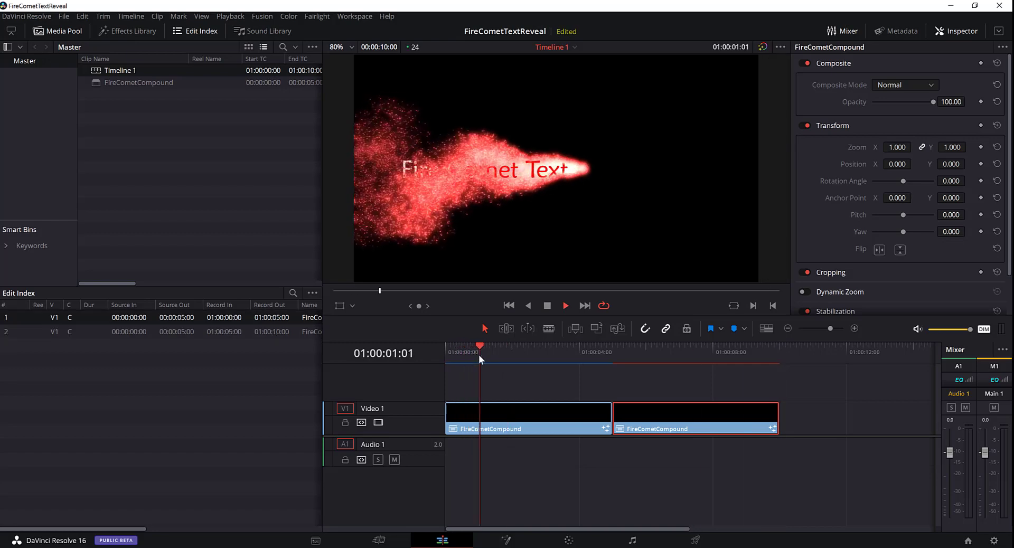
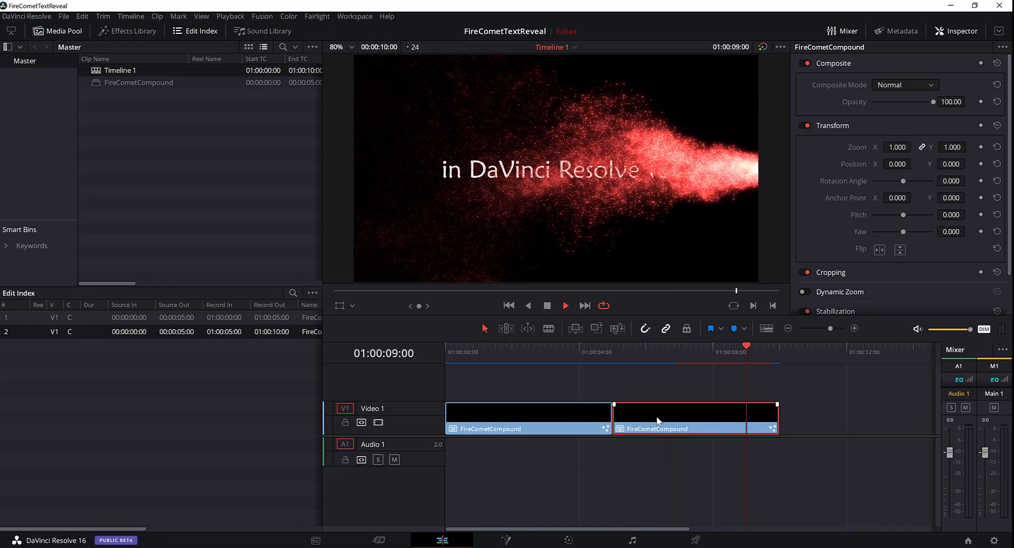
pyautogui.press('space')
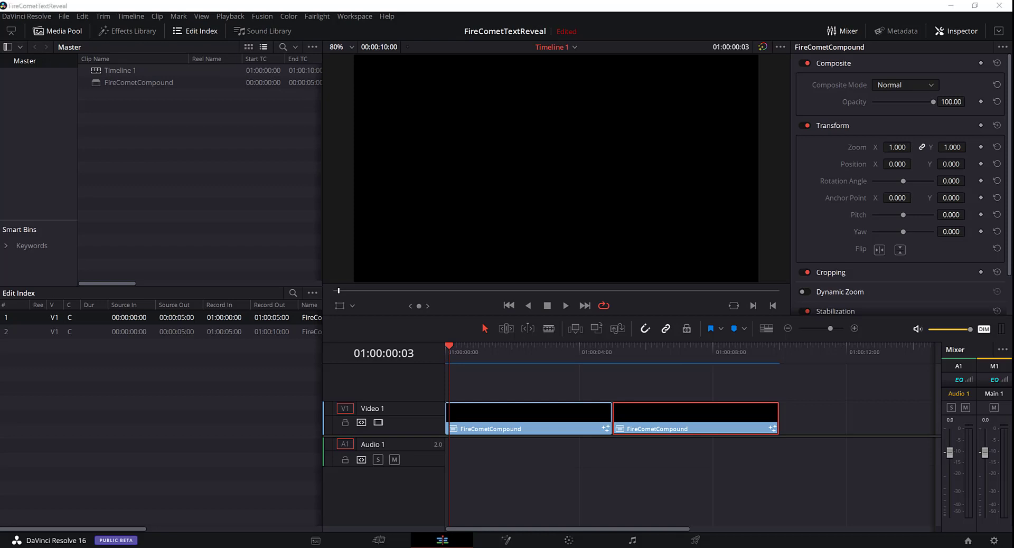
# Switch to File Explorer and import Nebula - 24623.mp4 from the davinci-videos folder into the project's Master bin
pyautogui.hotkey('alt', 'Tab')
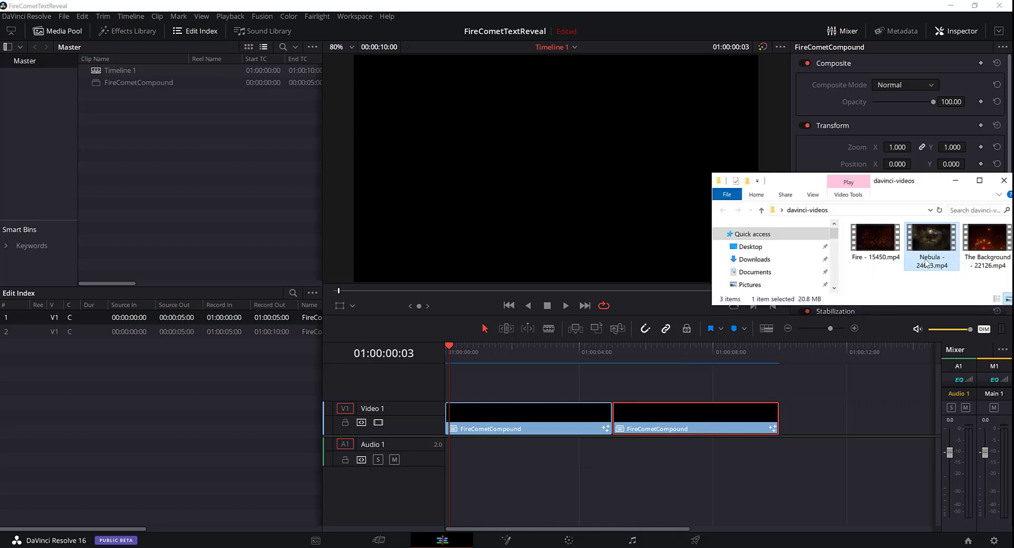
pyautogui.moveTo(935, 246); pyautogui.dragTo(119, 106)
pyautogui.click(956, 180)
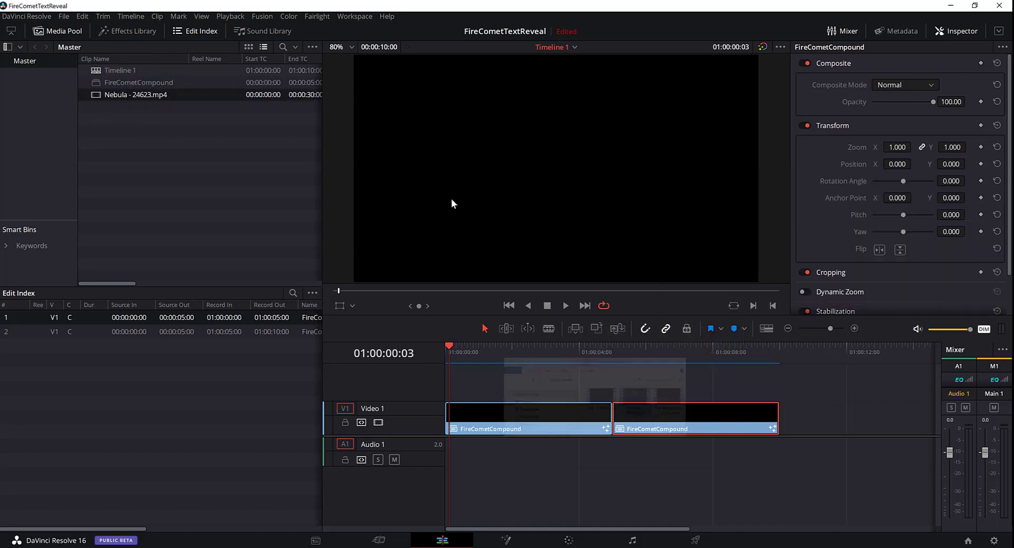
# Add a second video track, place Nebula - 24623.mp4 on it from the timeline start and move that track beneath the comet clips
pyautogui.rightClick(409, 411)
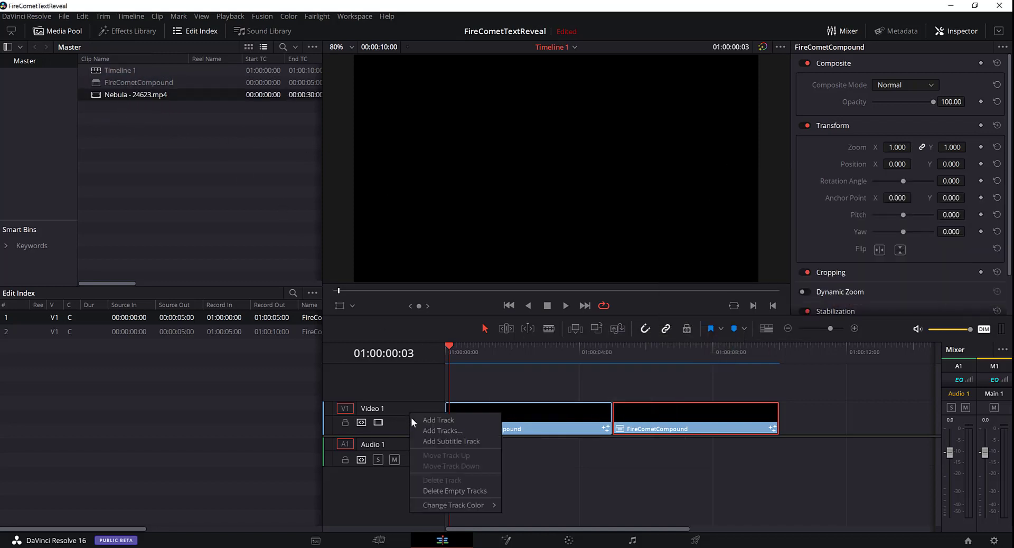
pyautogui.click(392, 410)
pyautogui.rightClick(392, 410)
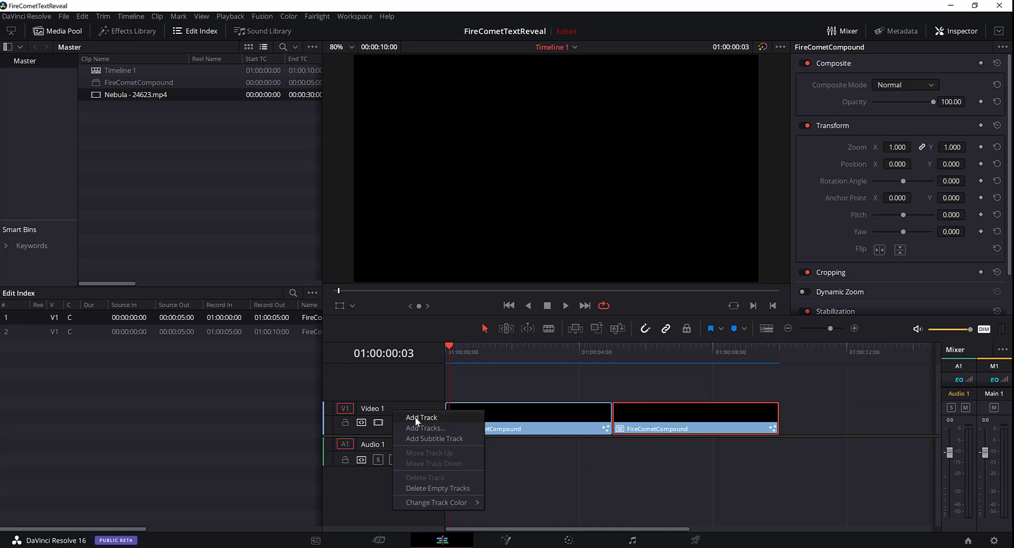
pyautogui.click(415, 418)
pyautogui.moveTo(141, 93); pyautogui.dragTo(443, 374)
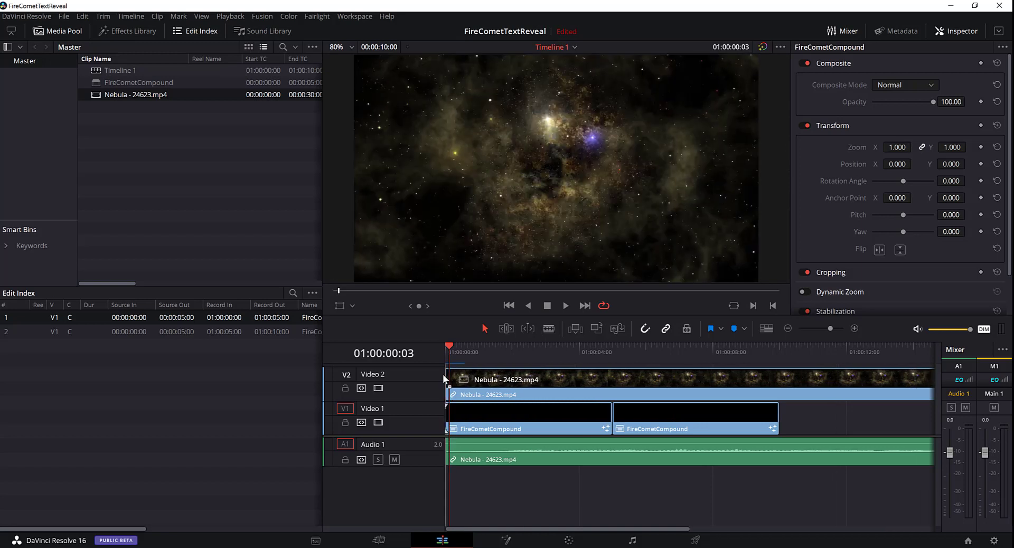
pyautogui.rightClick(403, 386)
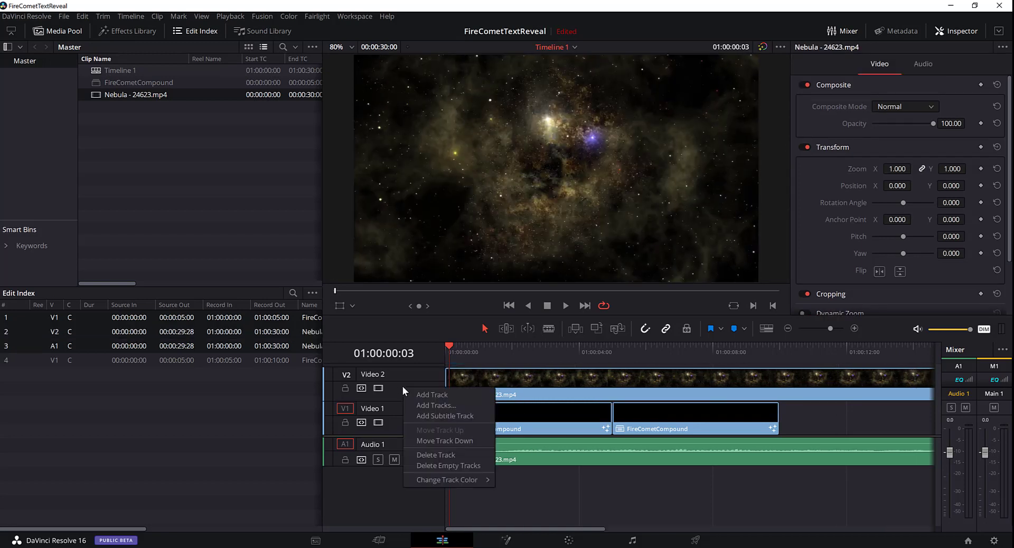
pyautogui.click(433, 441)
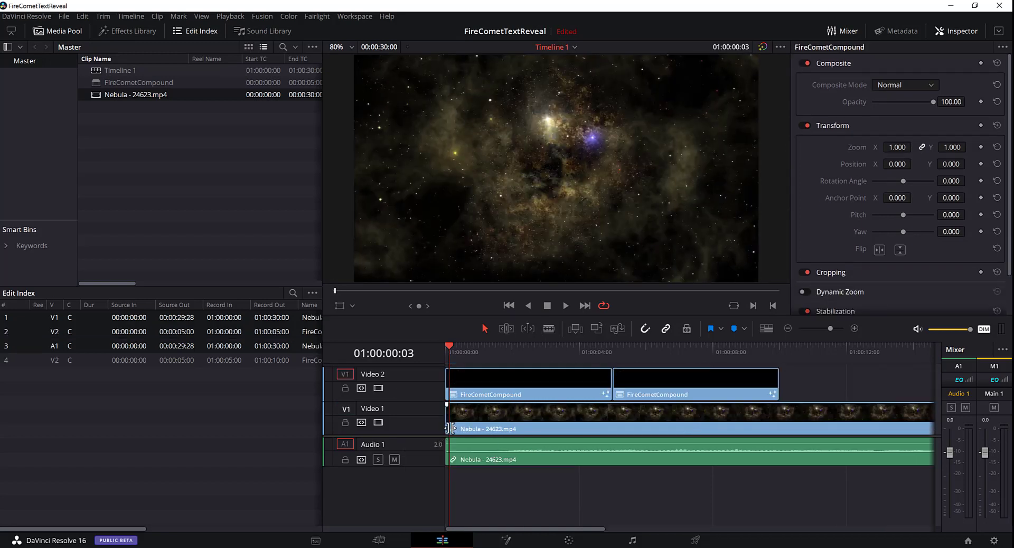
# Play the comet titles over the nebula background from 01:00:00:00 until both clips have ended
pyautogui.moveTo(448, 348); pyautogui.dragTo(440, 347)
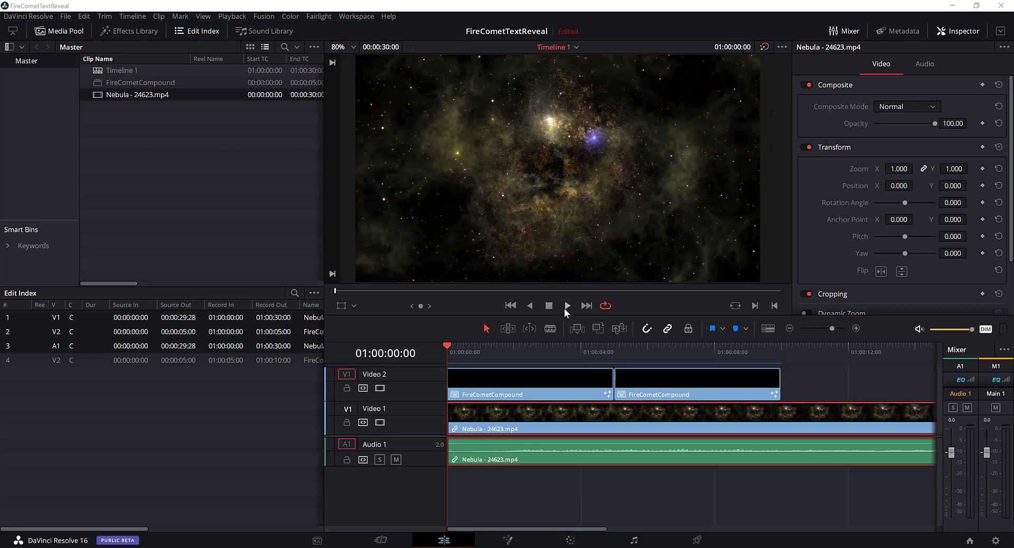
pyautogui.click(567, 306)
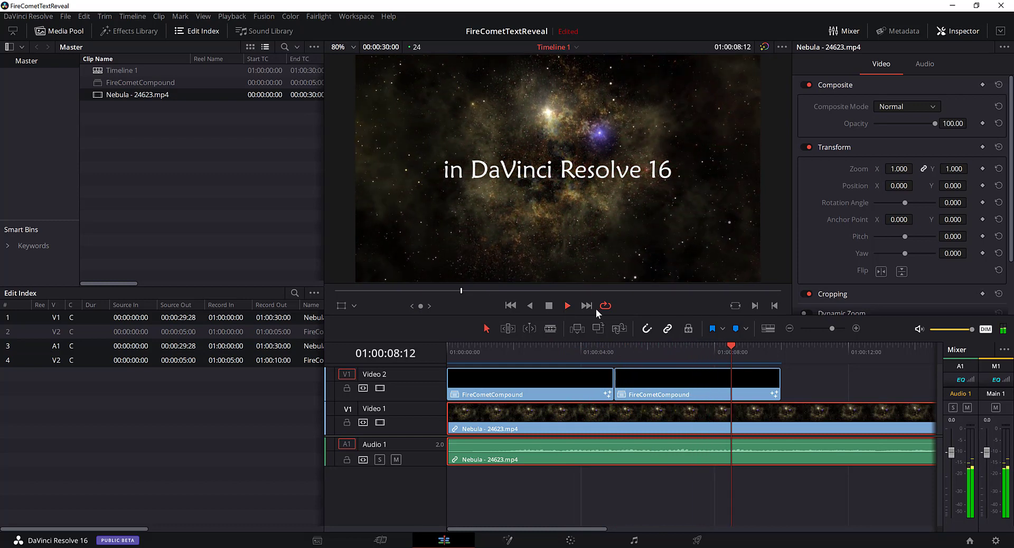
pyautogui.click(548, 307)
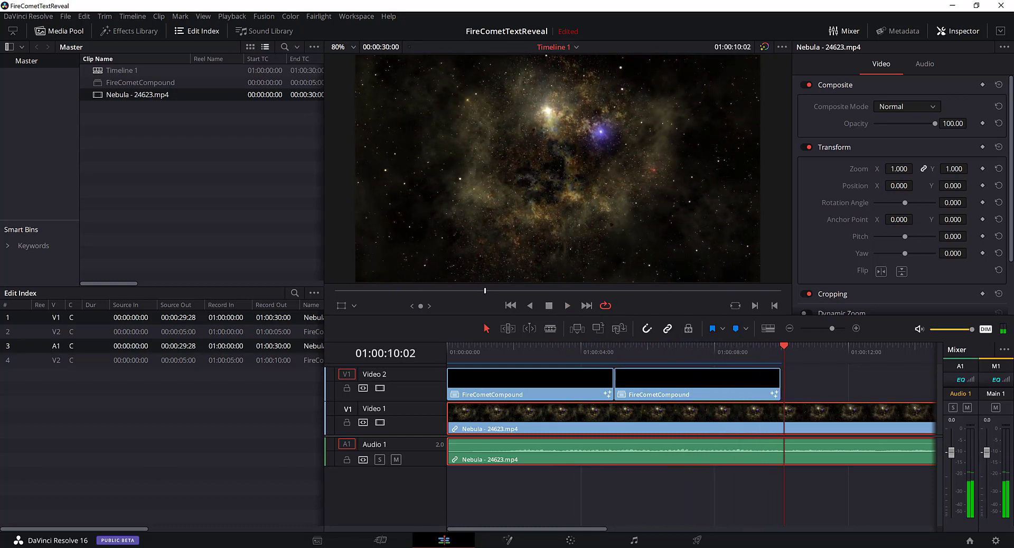